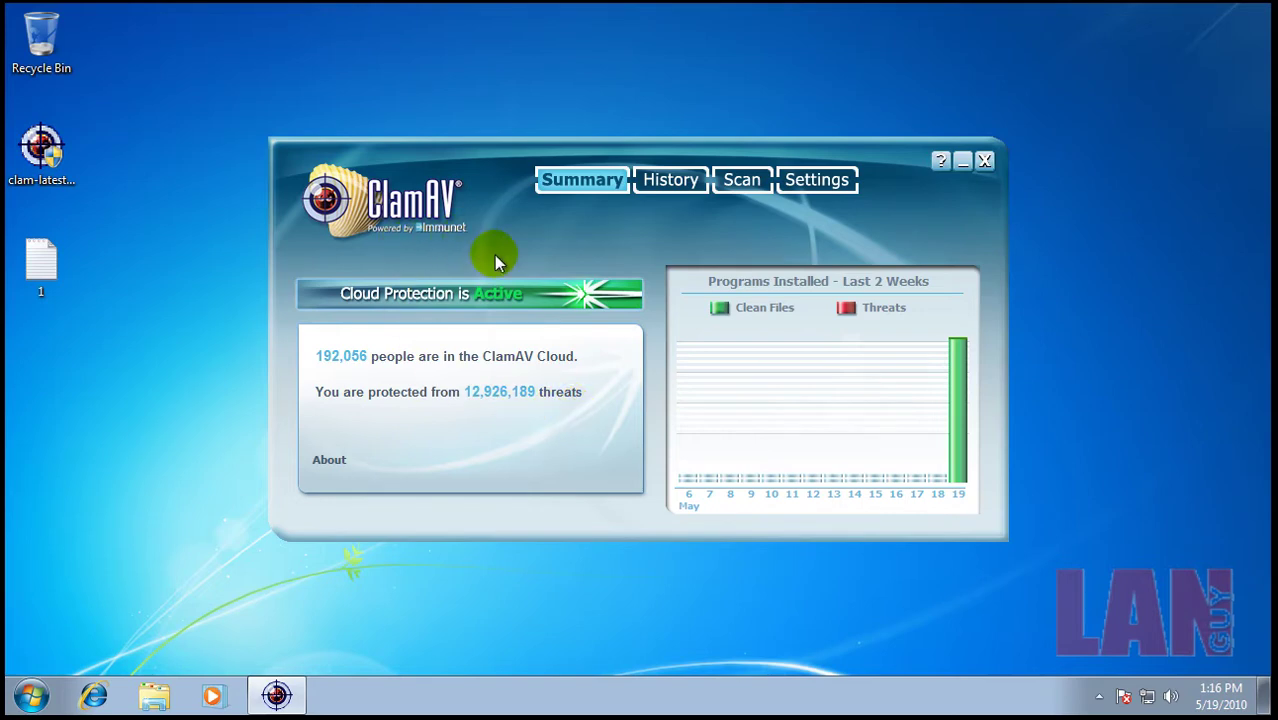
Review the antivirus Settings, History, Scan and Summary pages, including the notification setting descriptions, and close the ClamAV window
click(834, 188)
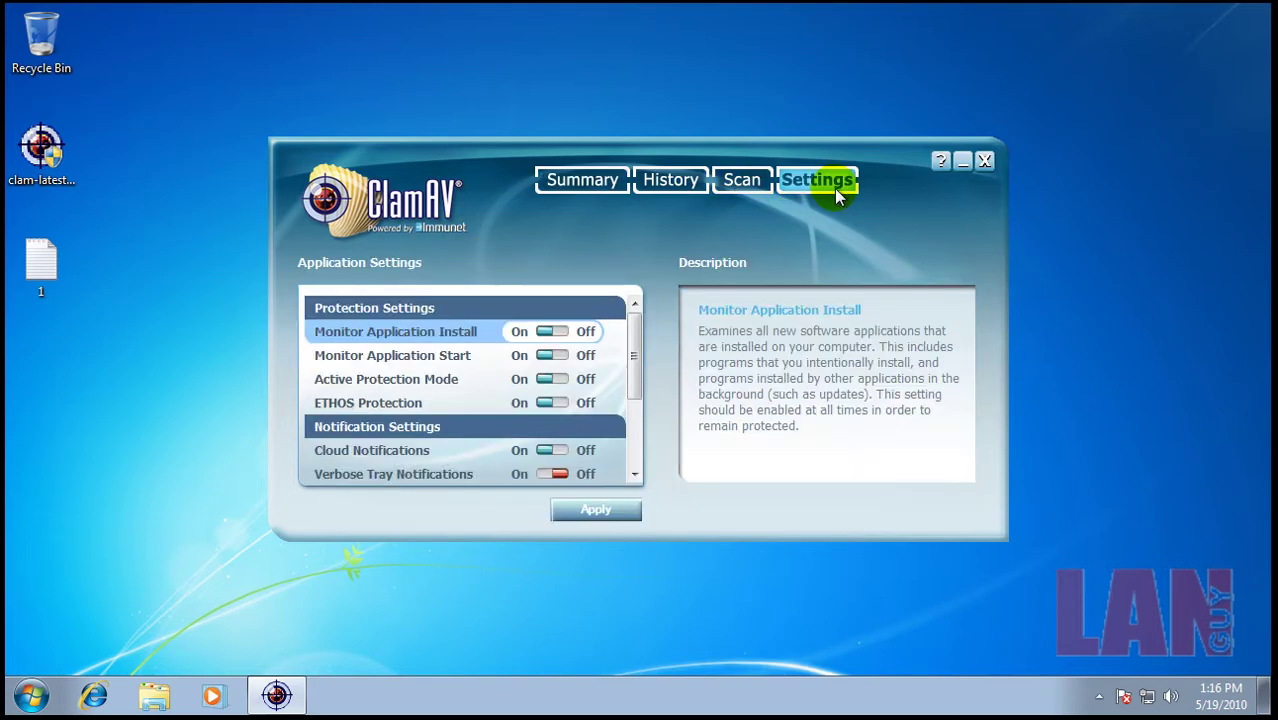
click(680, 190)
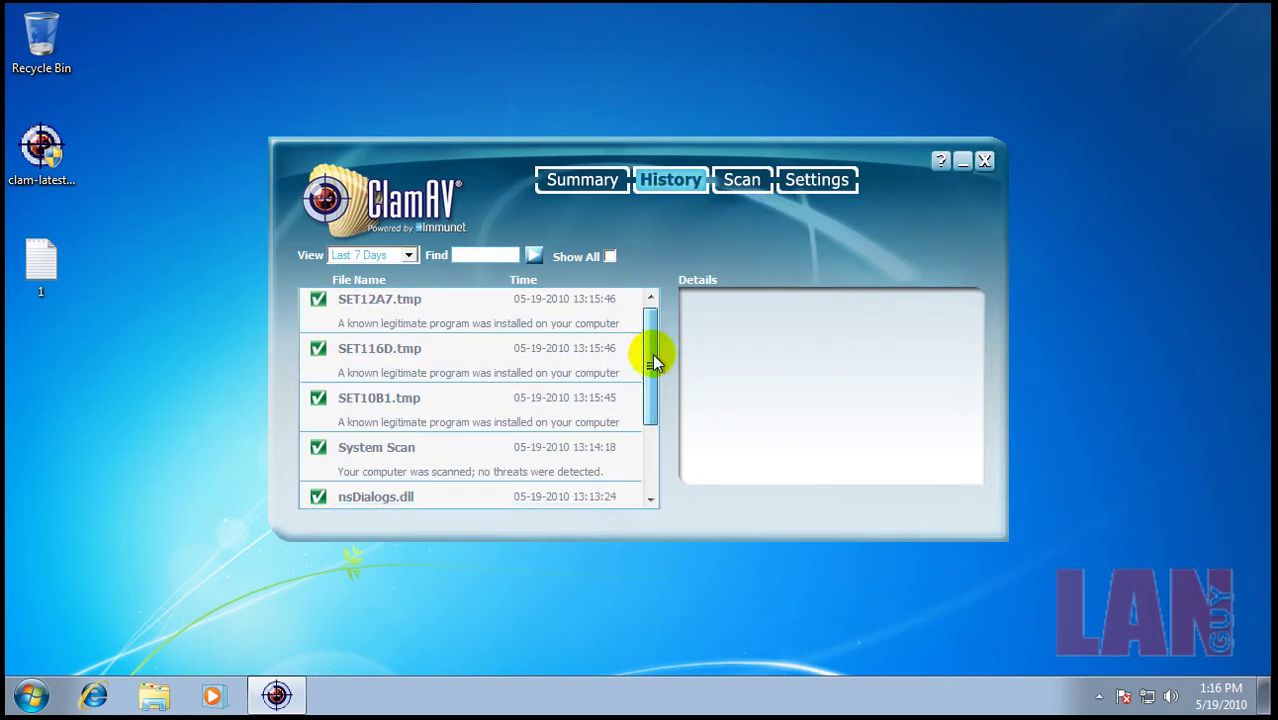
scroll(653, 351, down, 3)
scroll(653, 351, up, 3)
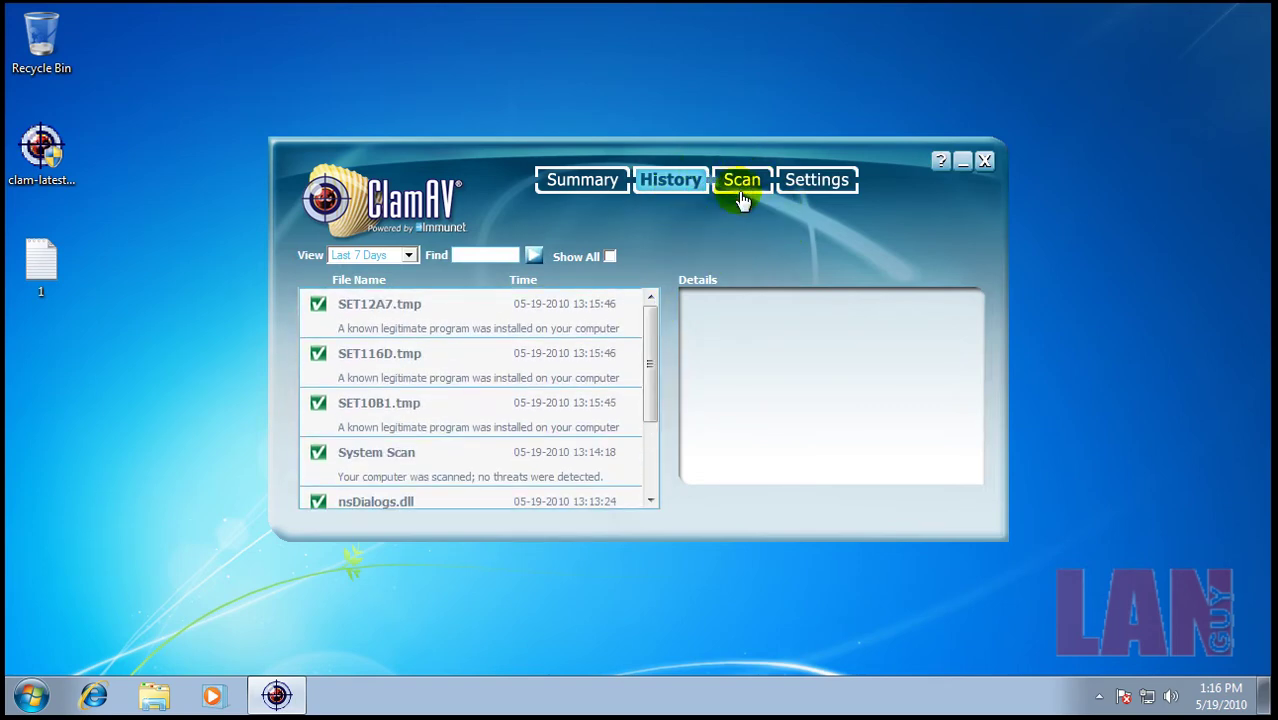
click(746, 179)
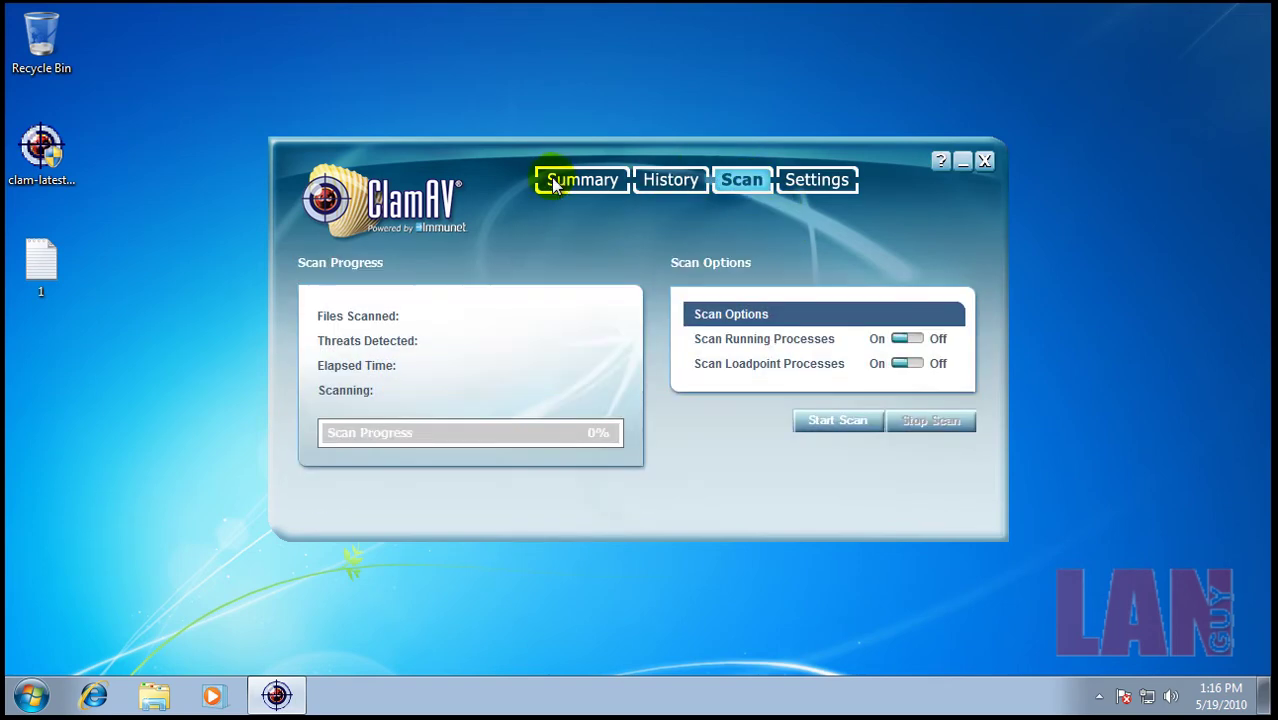
click(834, 190)
click(435, 356)
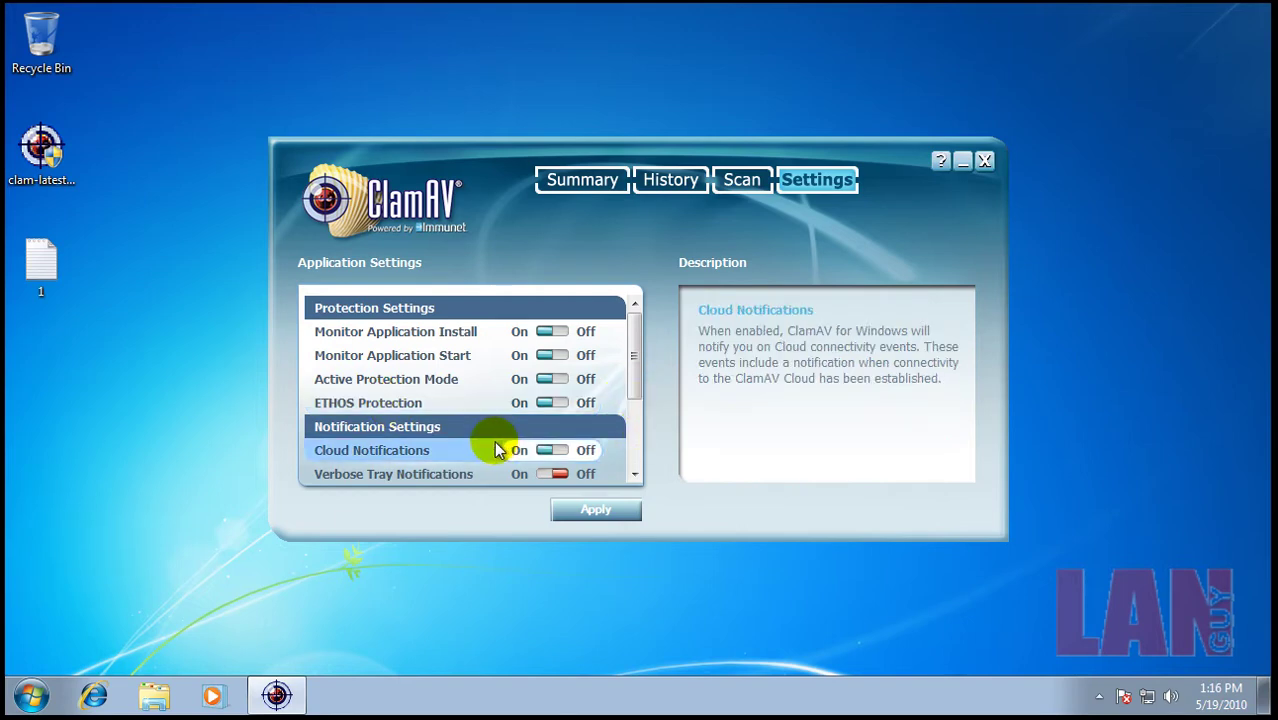
click(588, 184)
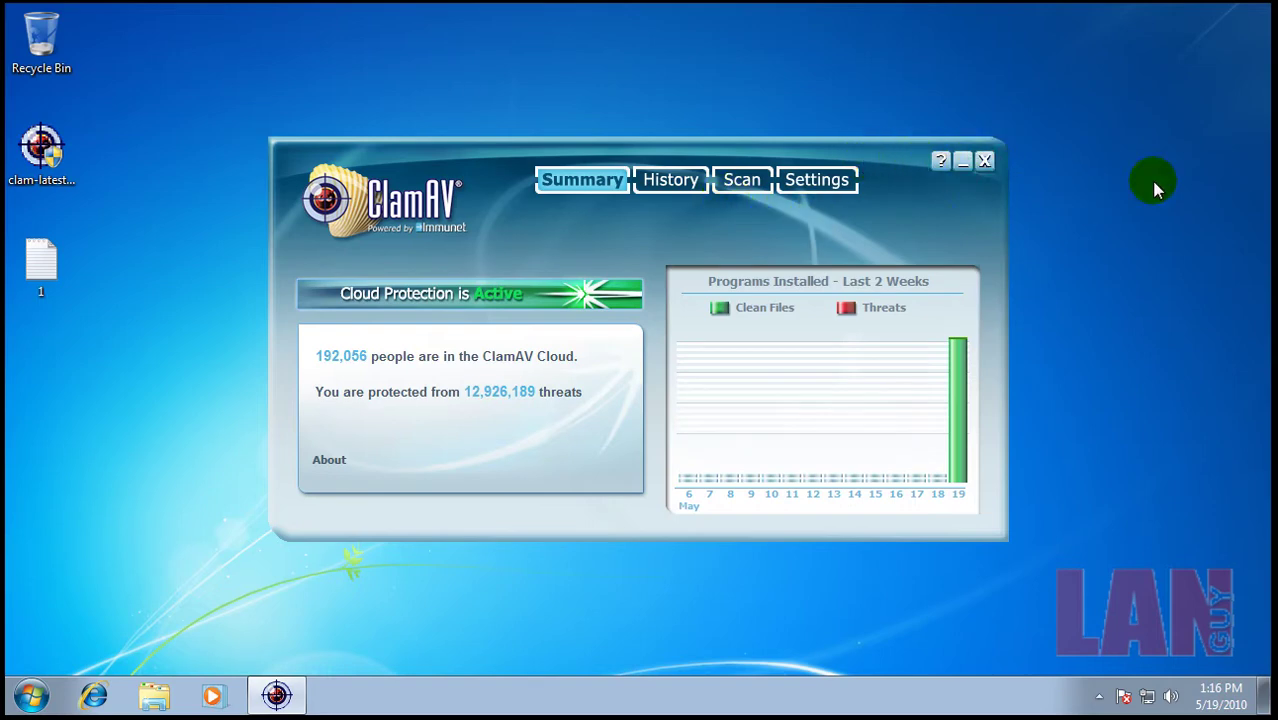
click(985, 162)
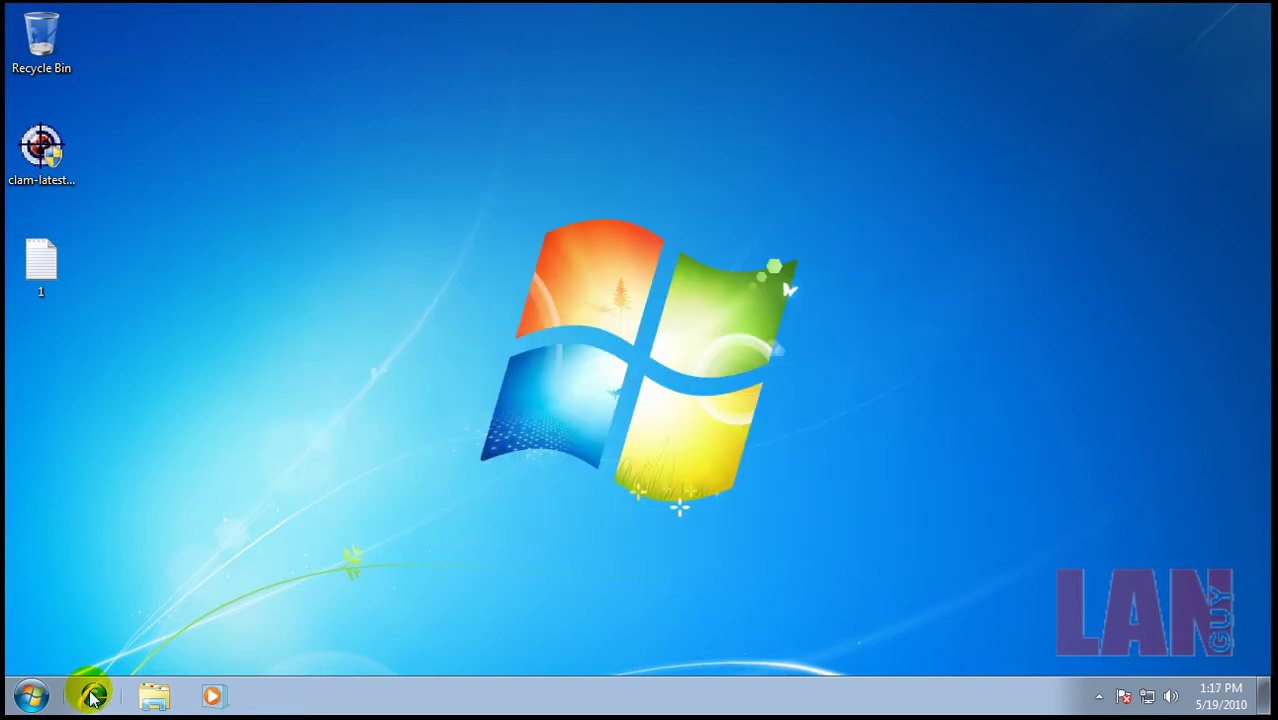
Open the desktop text file 1 in Notepad and arrange it beside the Internet Explorer window so both are usable
double_click(41, 268)
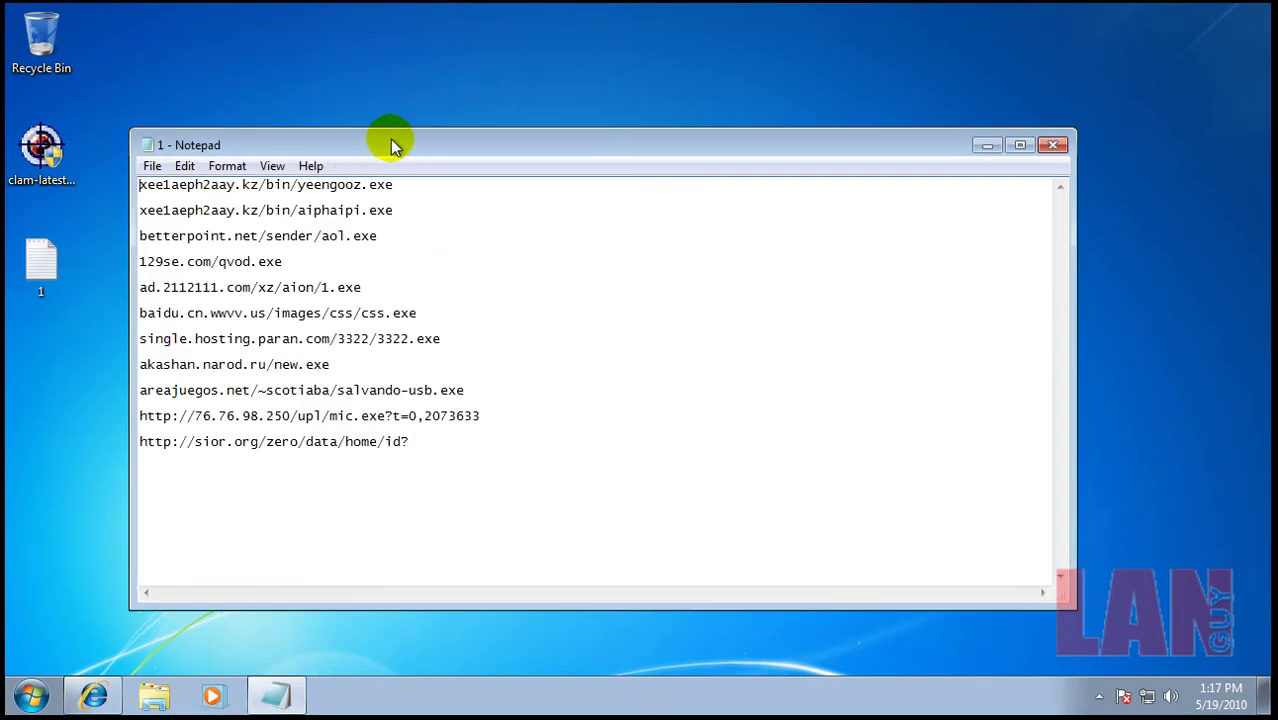
drag(391, 143, 290, 349)
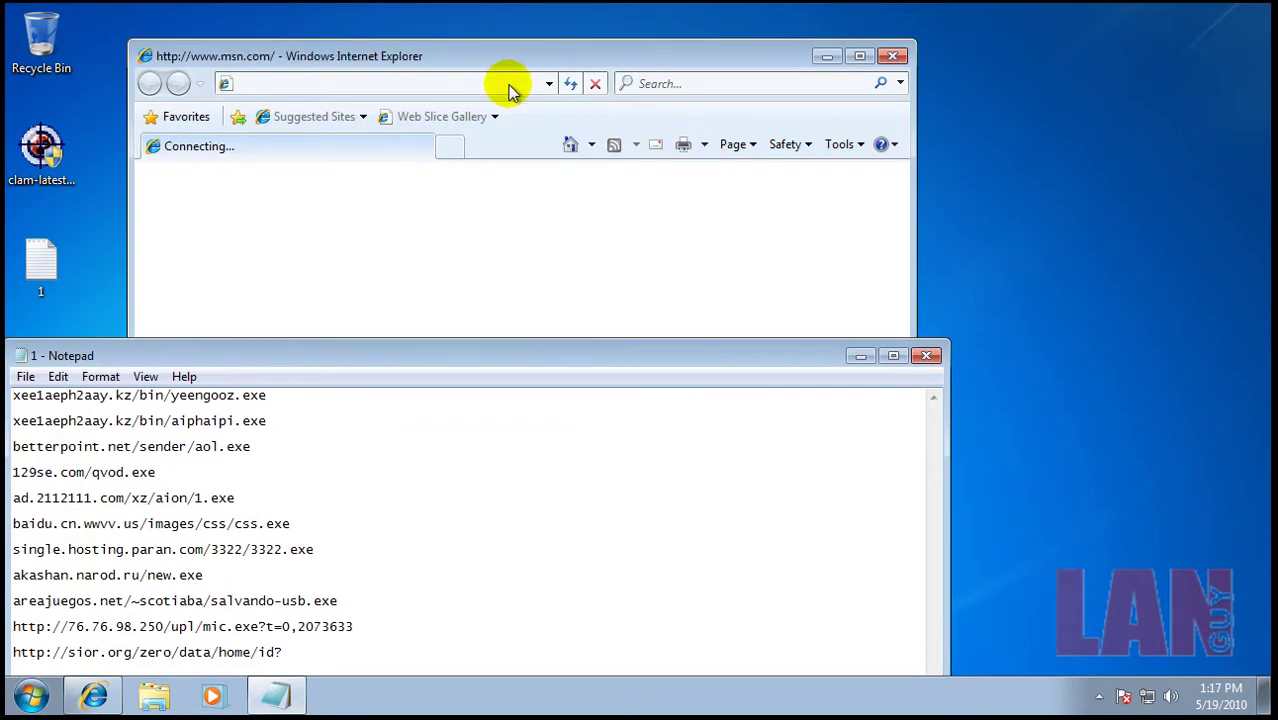
click(590, 40)
drag(590, 40, 870, 38)
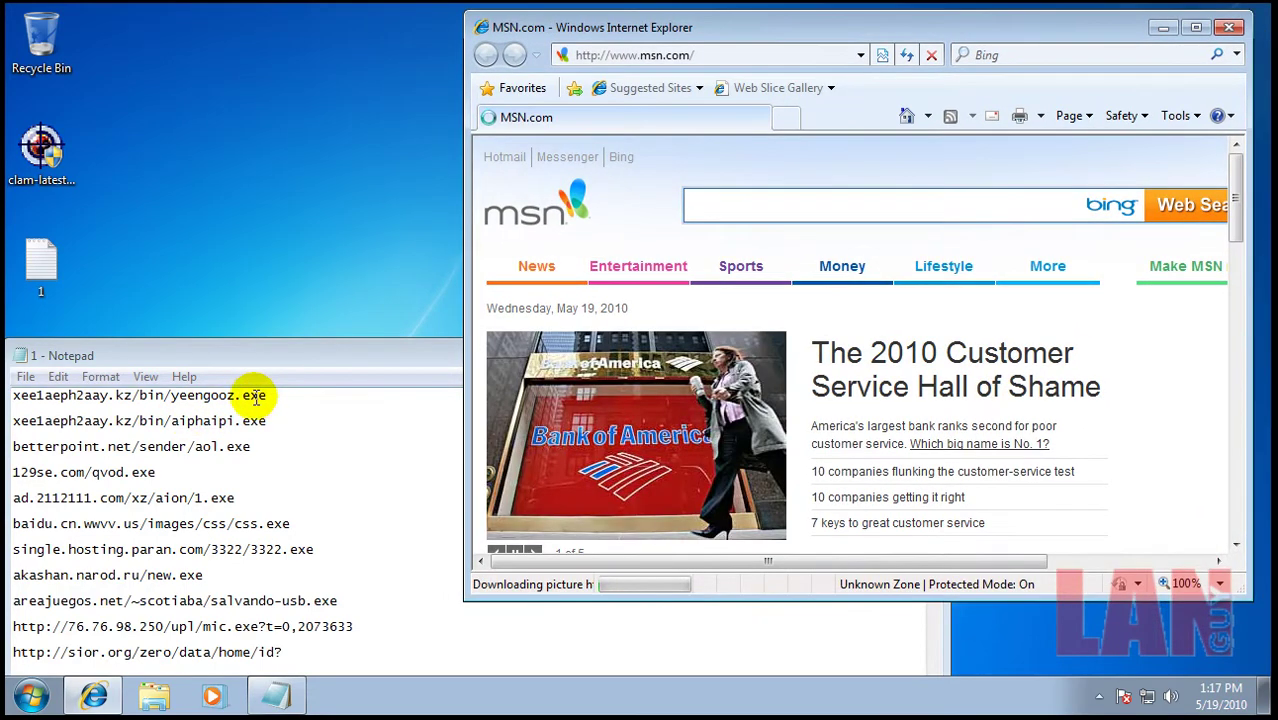
Copy the first URL in the list, postpone the Internet Explorer 8 setup, and browse to xee1aeph2aay.kz/bin/yeengooz.exe
click(274, 393)
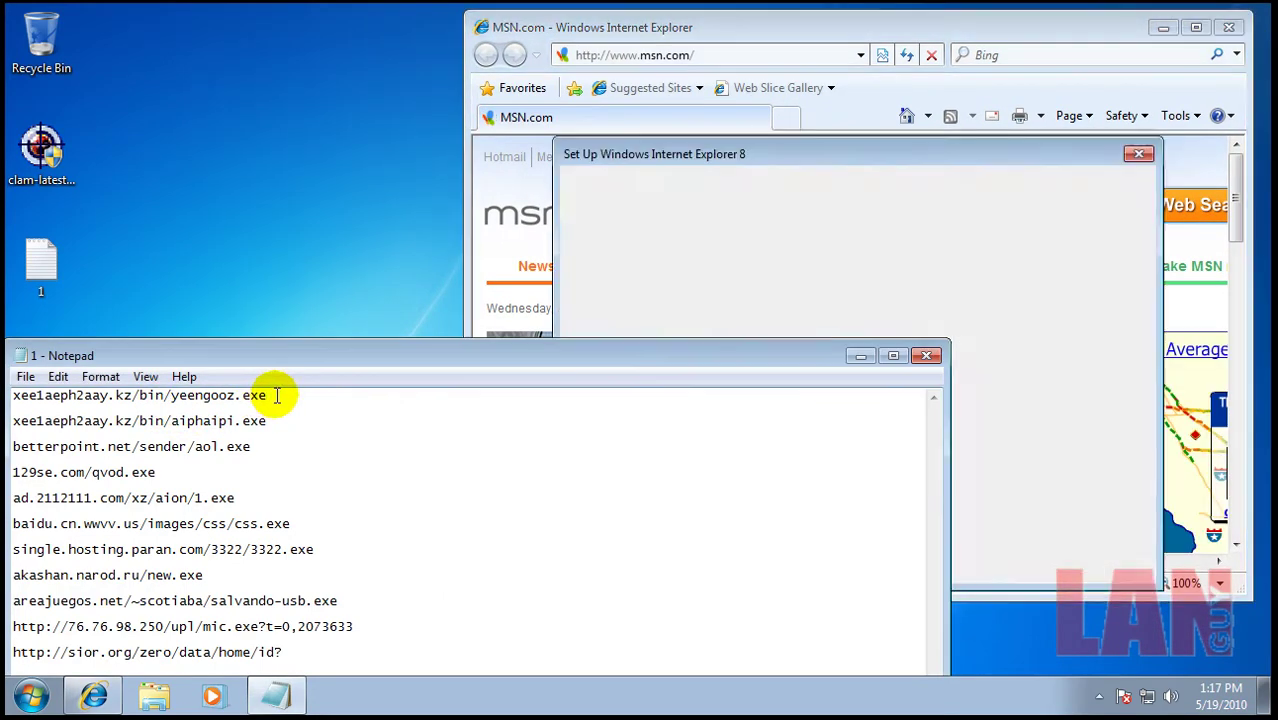
drag(66, 405, 31, 397)
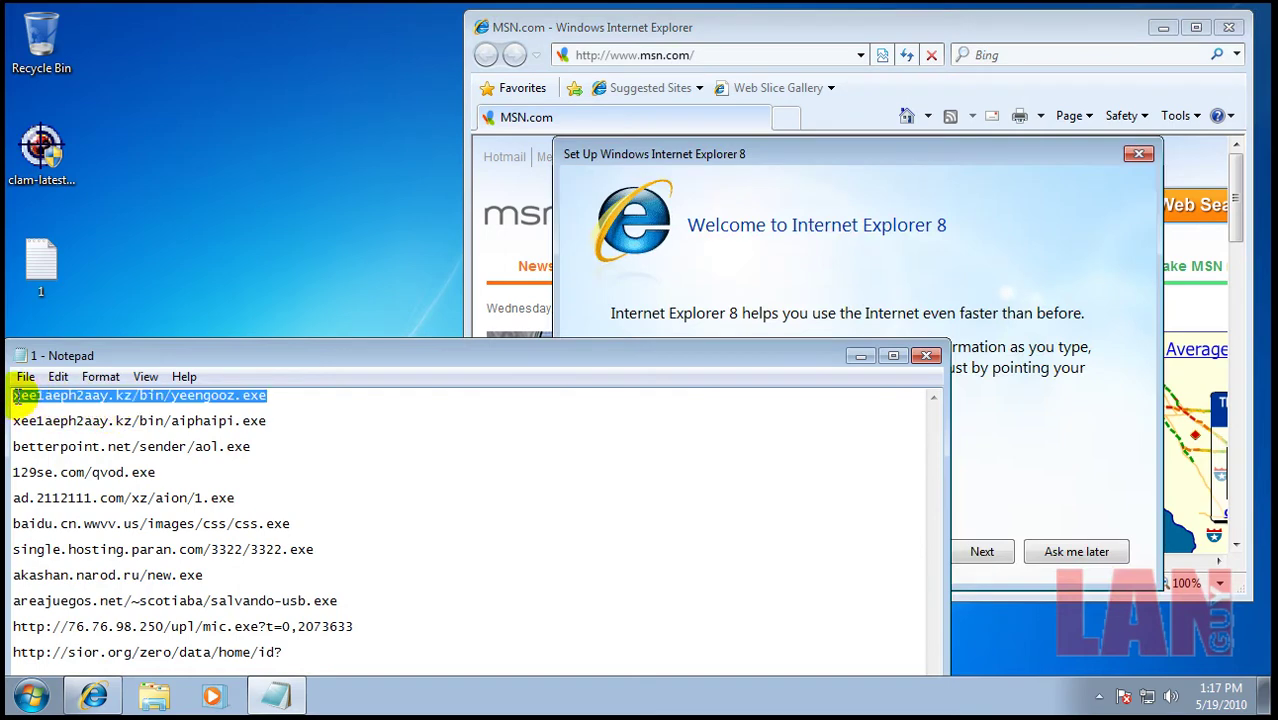
click(807, 150)
click(1072, 550)
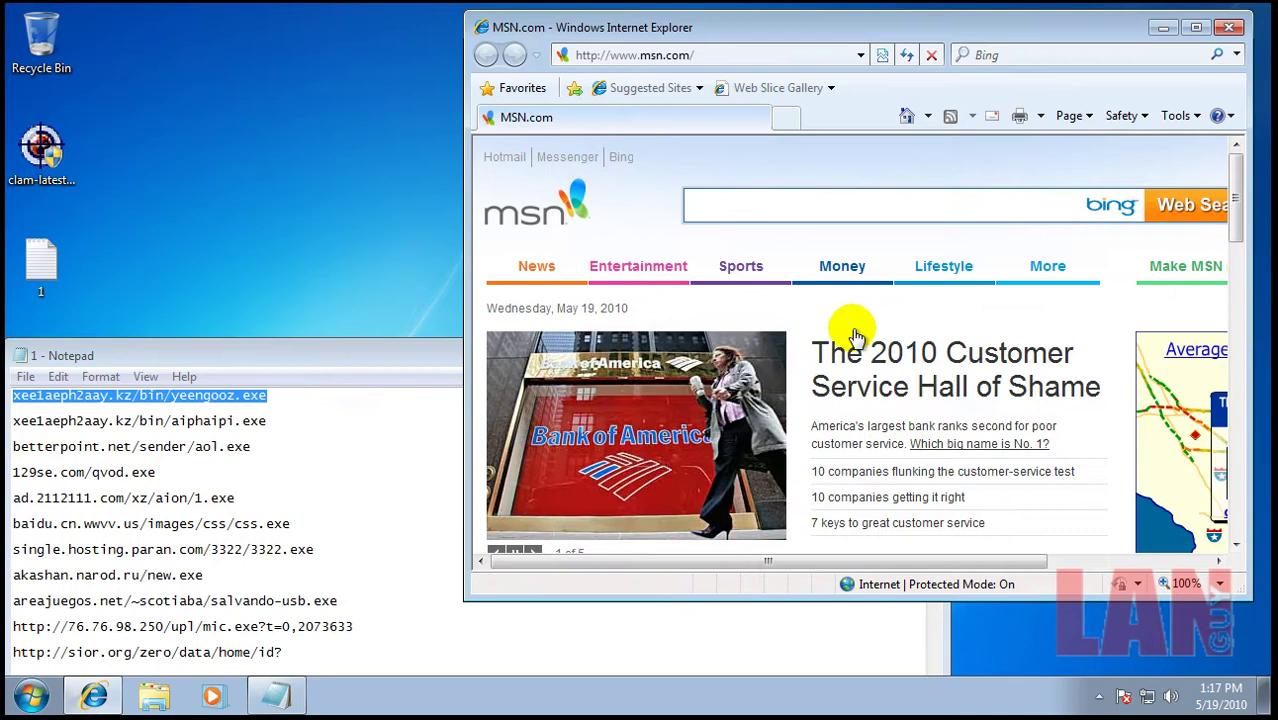
click(787, 55)
text(xee1aeph2aay.kz/bin/yeengooz.exe)
key(Return)
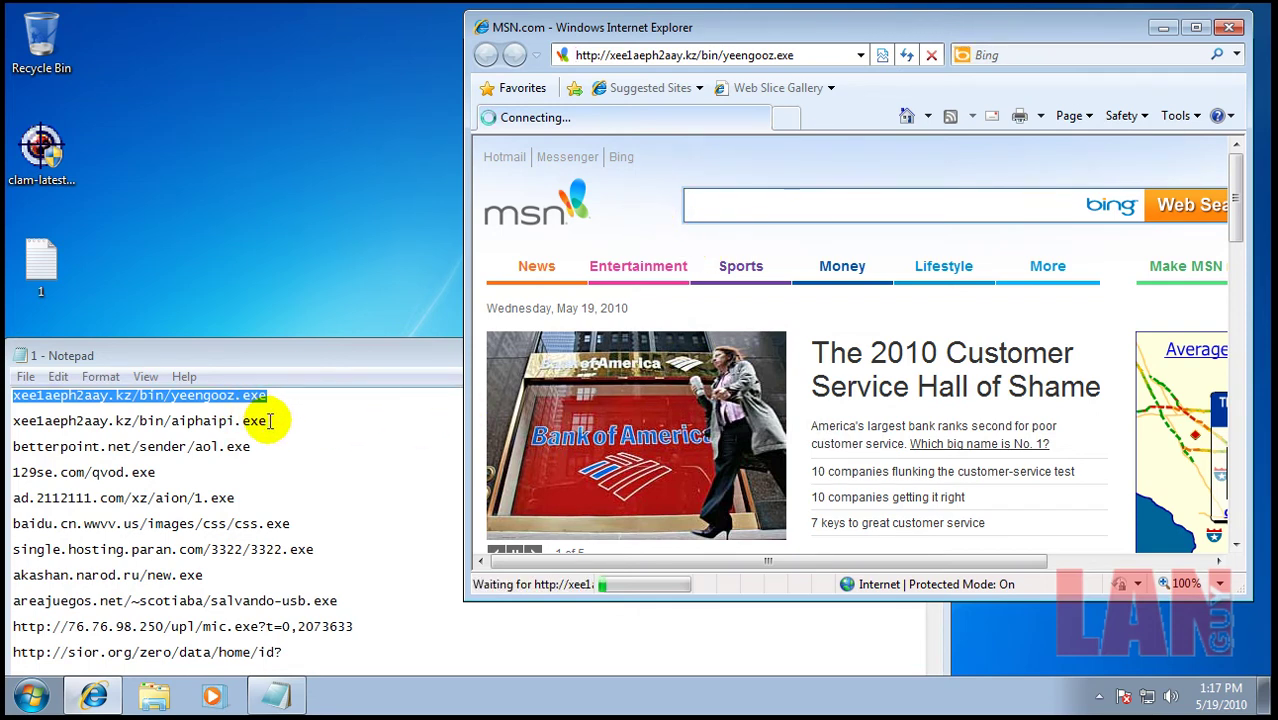
Replace the second URL in the list with xee1aeph2aay.kz/bin/yeengooz.exe and request that address again in Internet Explorer
drag(270, 421, 10, 421)
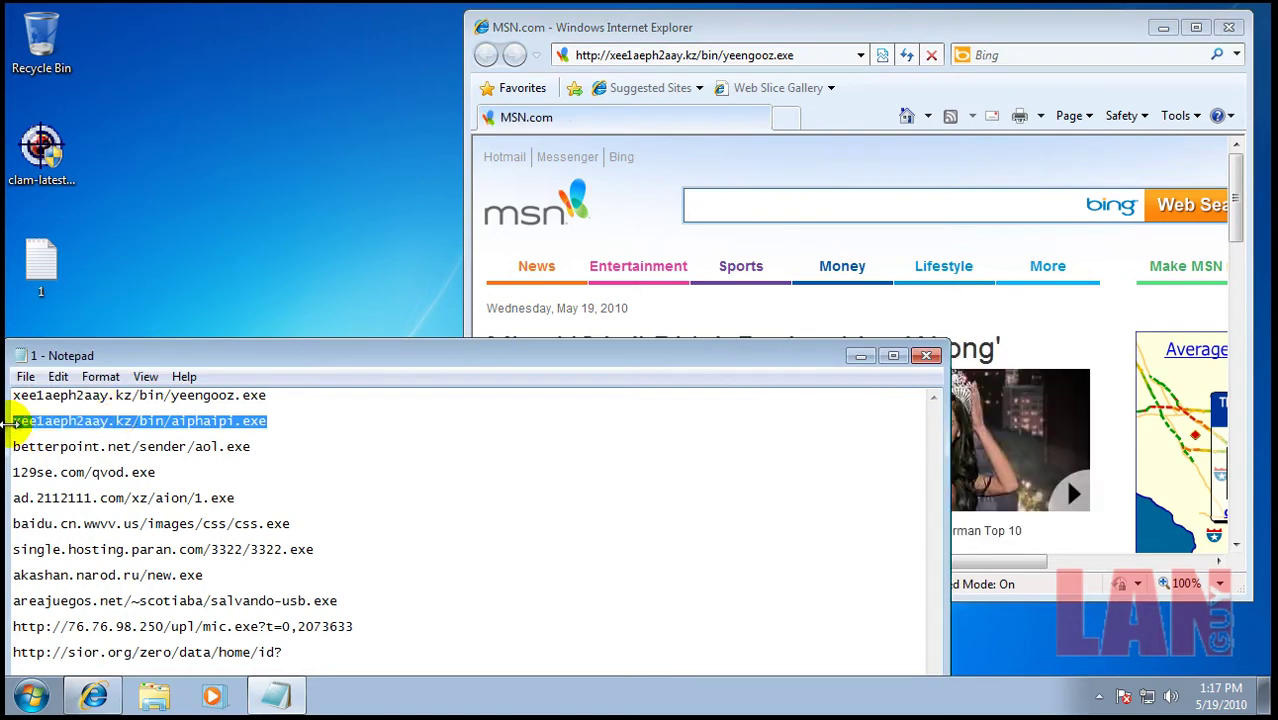
text(xeelaeph2aay.kz/bin/yeengooz.exe)
click(650, 18)
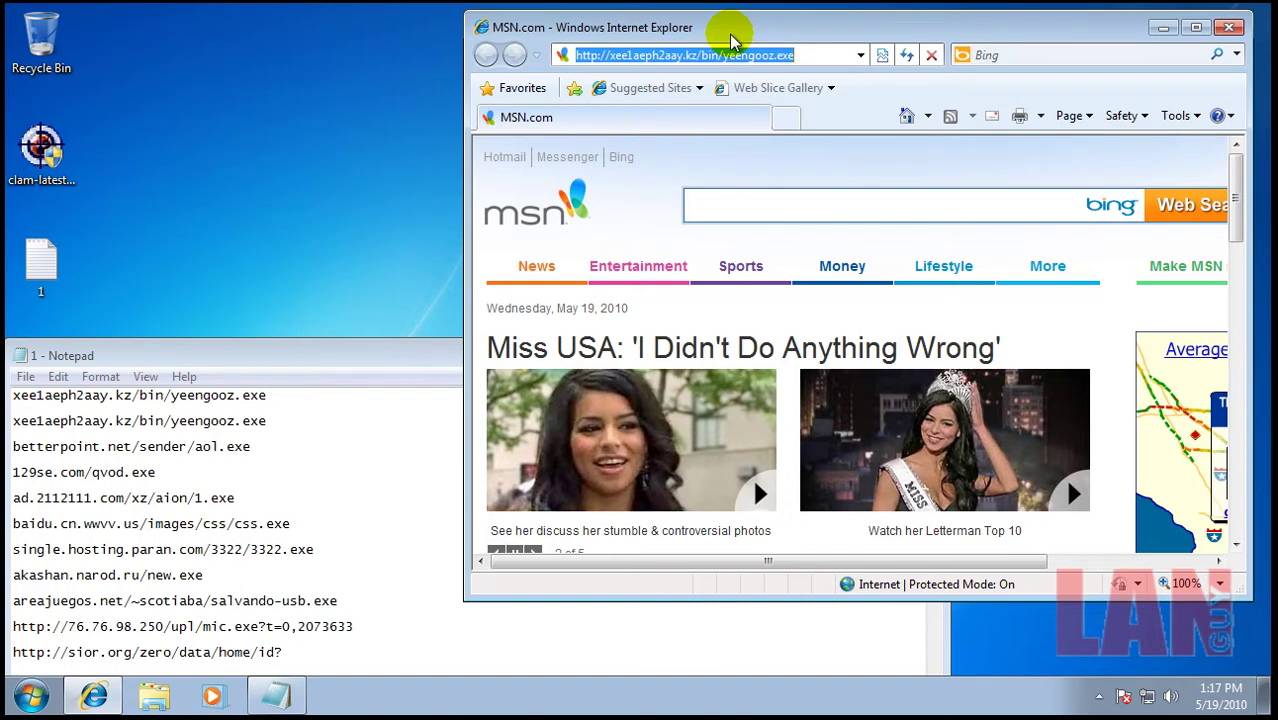
text(xee1aeph2aay.kz/bin/yeengooz.exe)
key(Return)
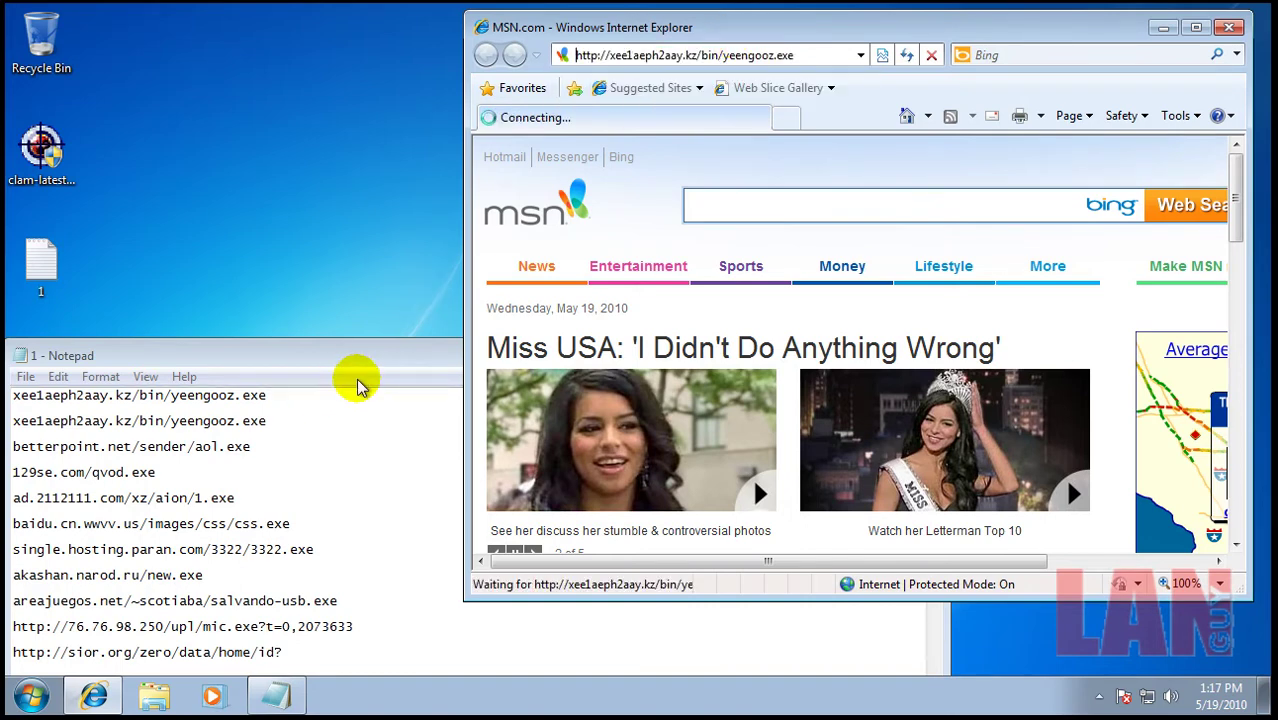
Copy betterpoint.net/sender/aol.exe from the Notepad list and request it in Internet Explorer
drag(252, 446, 8, 448)
key(ctrl+c)
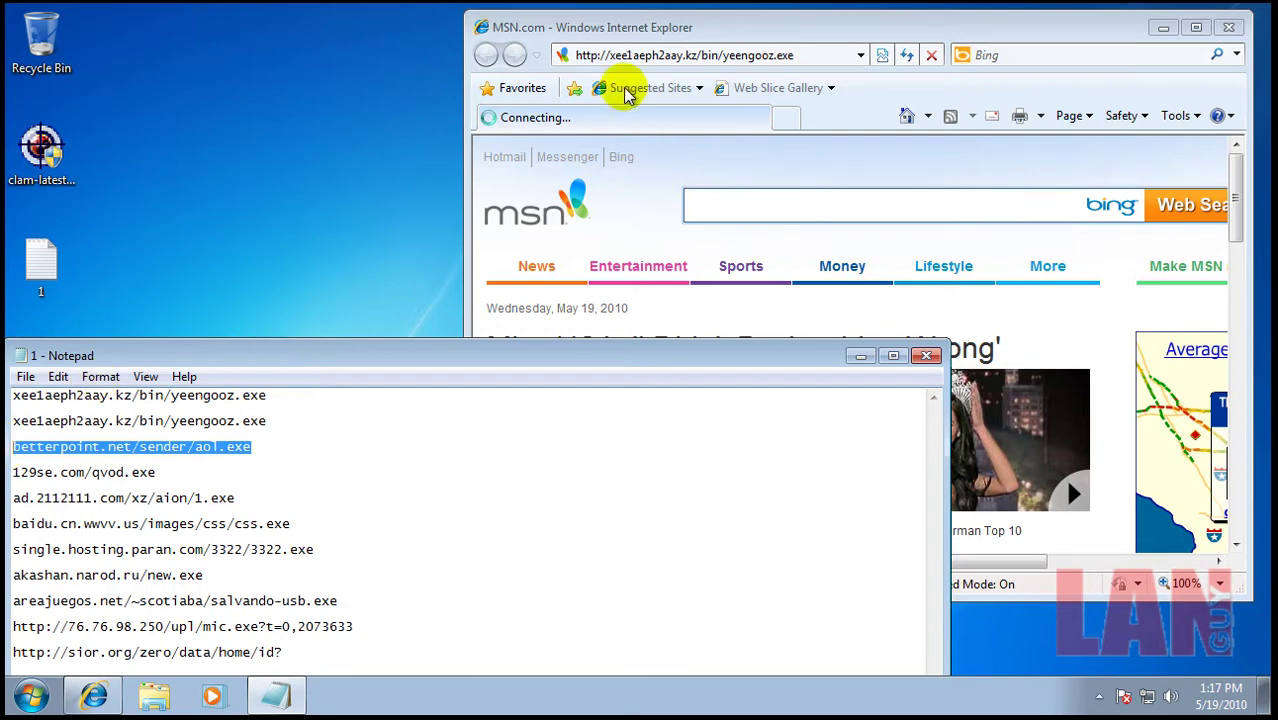
click(662, 46)
click(679, 55)
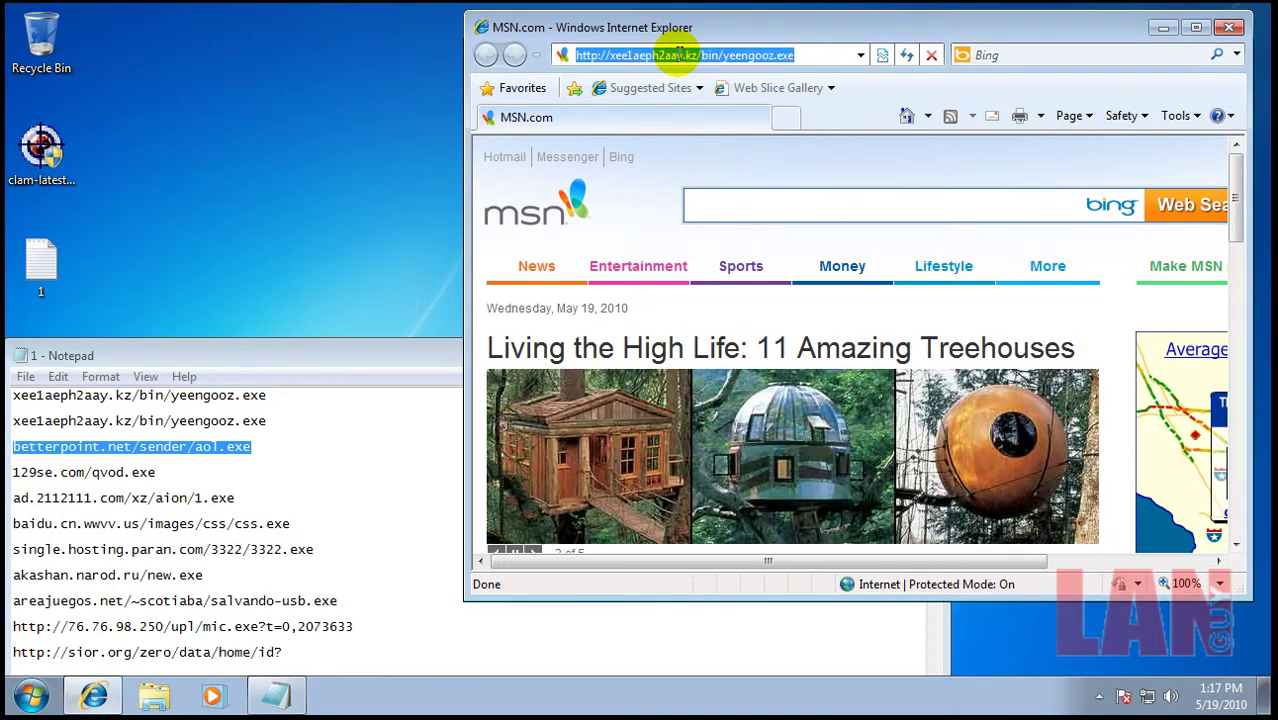
key(ctrl+v)
key(Return)
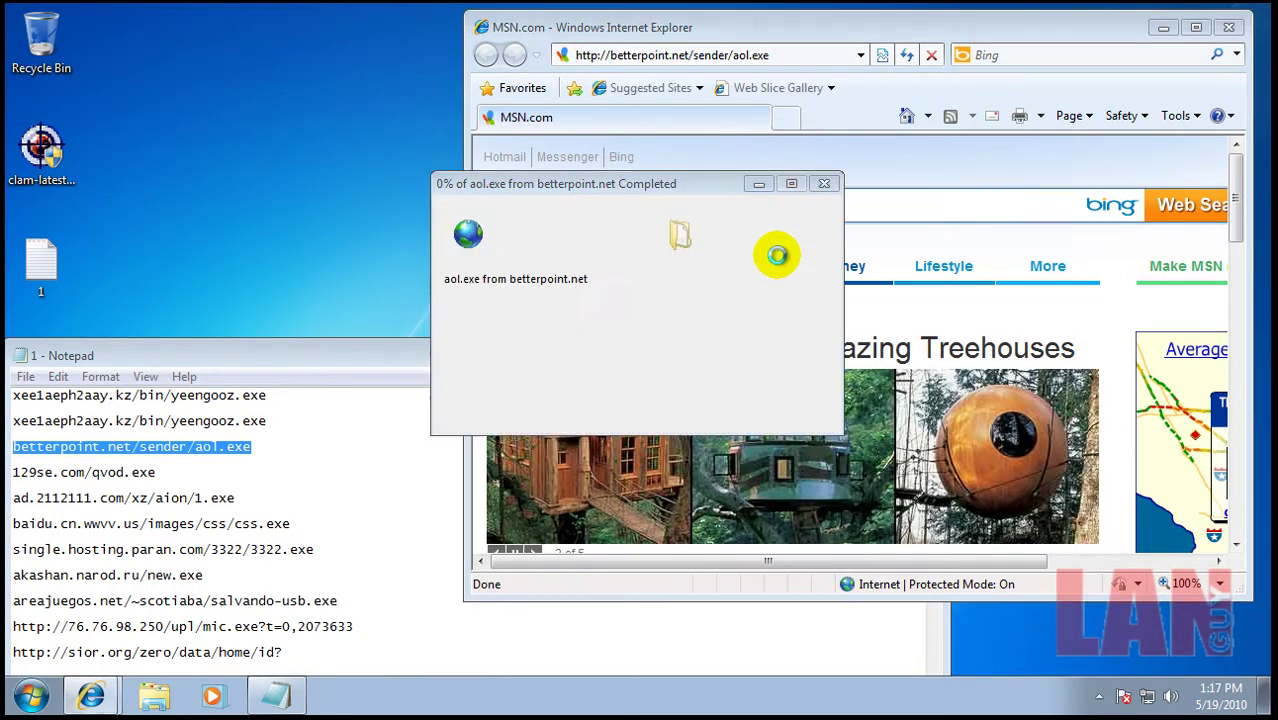
Run the aol.exe download, disregarding the unsafe file warning, and close the program that stopped working
click(610, 364)
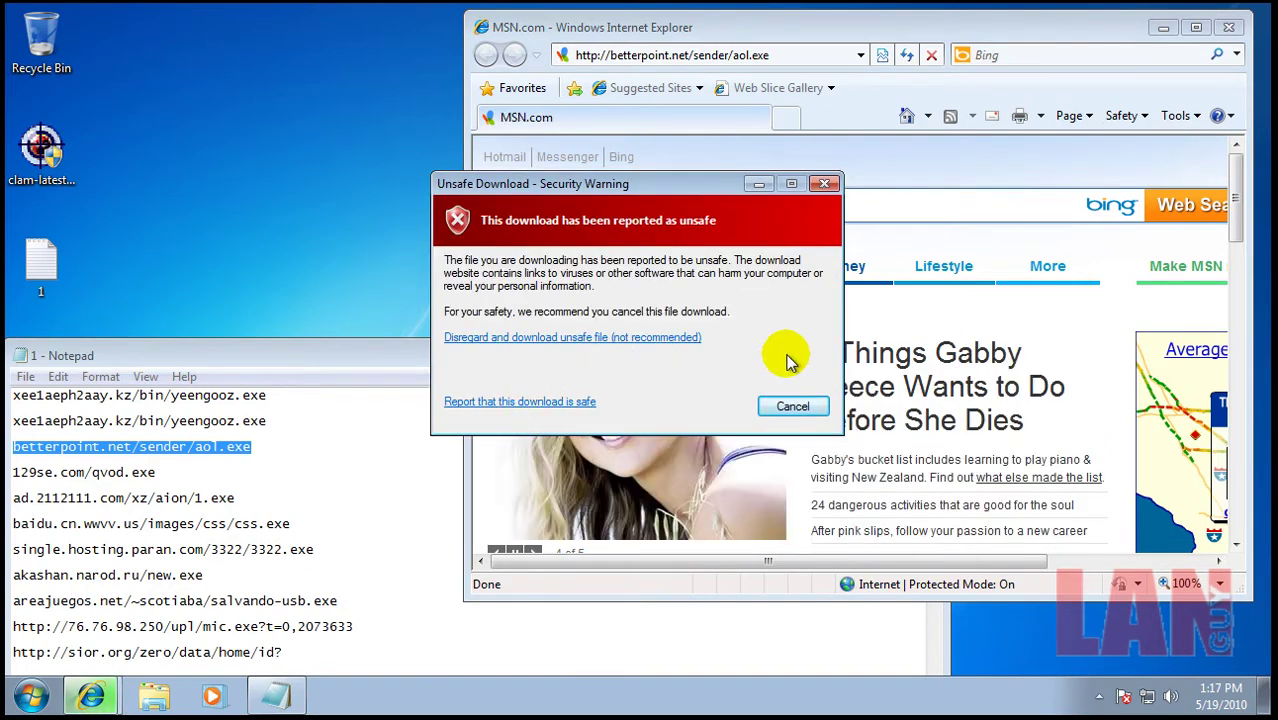
click(672, 338)
click(700, 350)
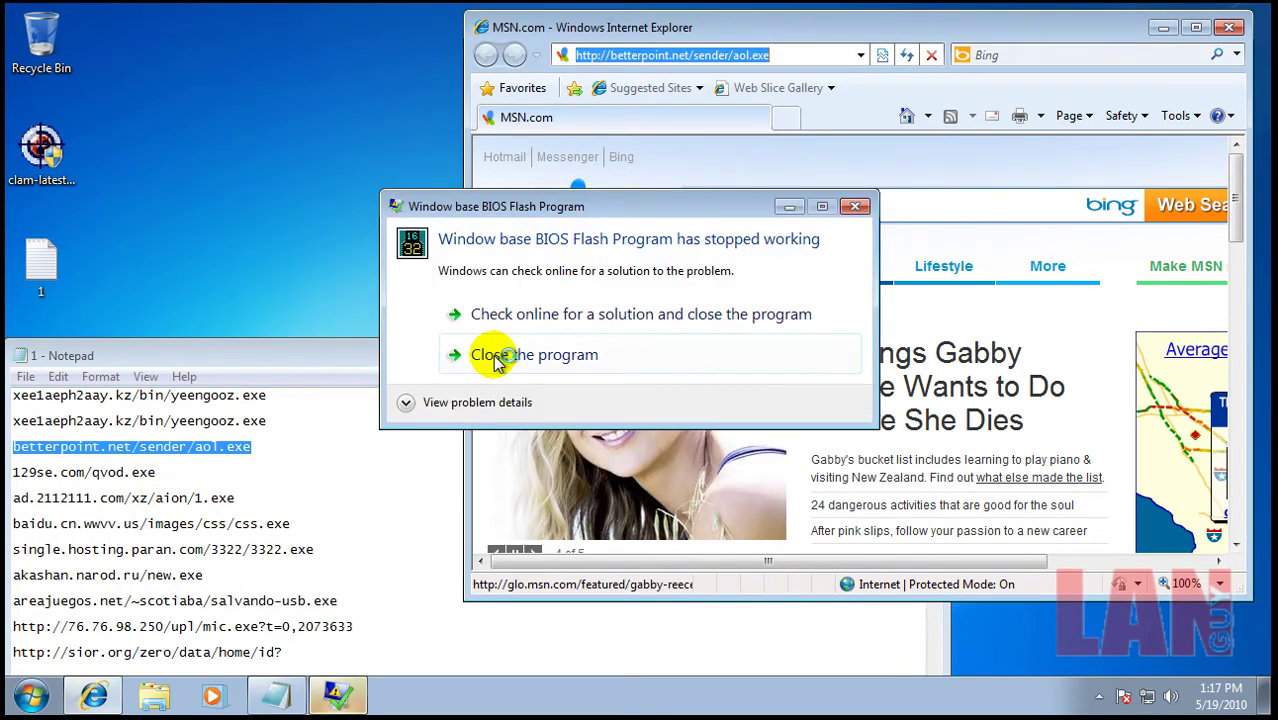
click(490, 356)
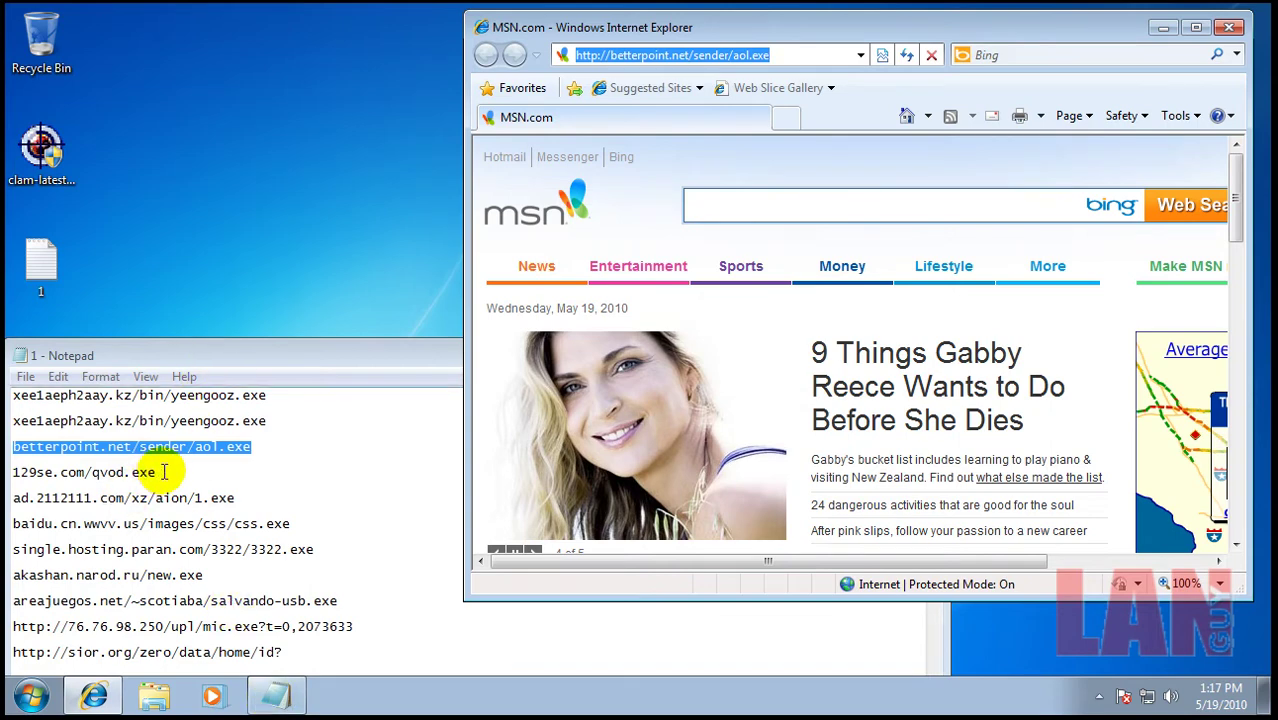
Copy 129se.com/qvod.exe from the list into the browser and run the download, disregarding the unsafe file warning
drag(156, 472, 10, 472)
key(ctrl+c)
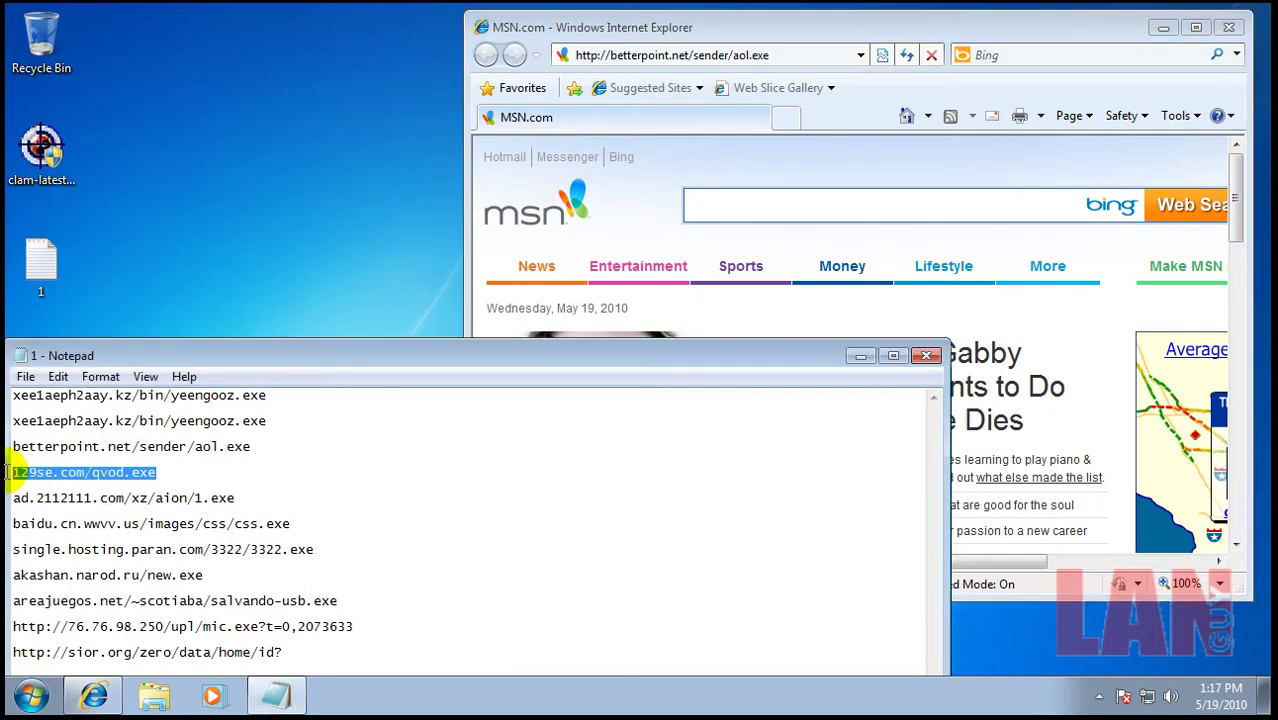
click(708, 52)
click(708, 55)
key(ctrl+v)
key(Return)
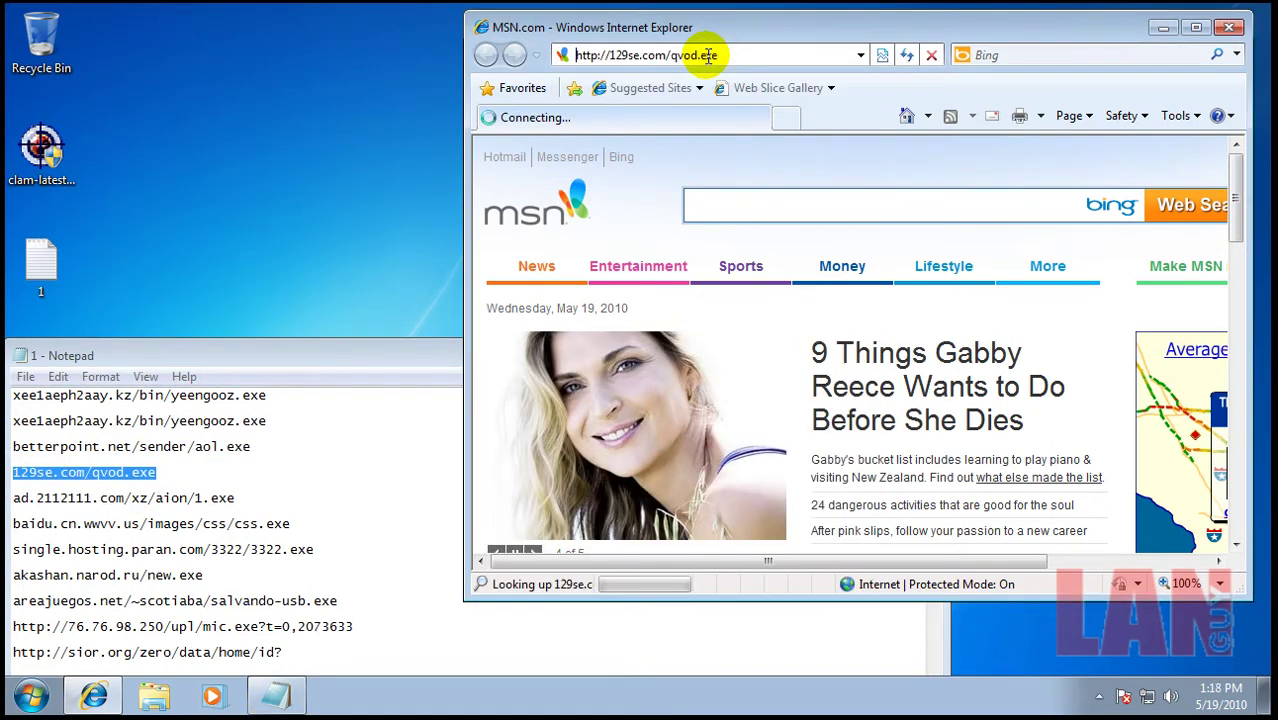
click(613, 362)
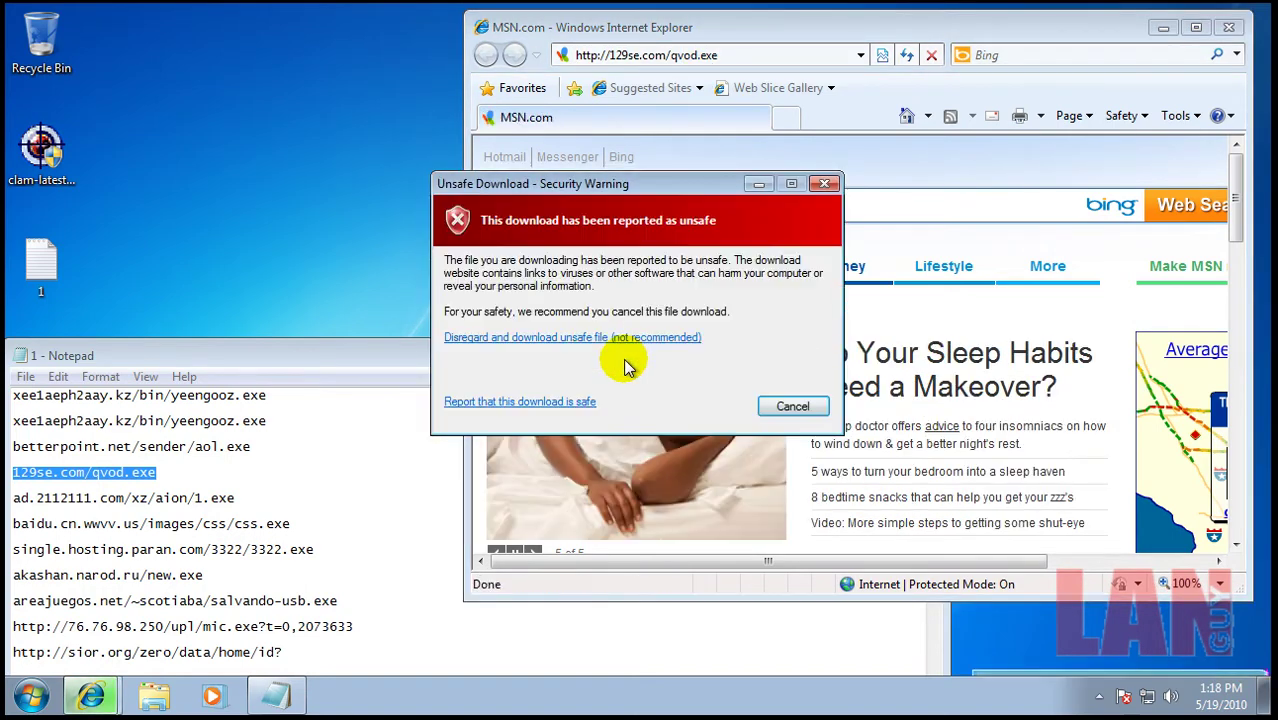
click(619, 338)
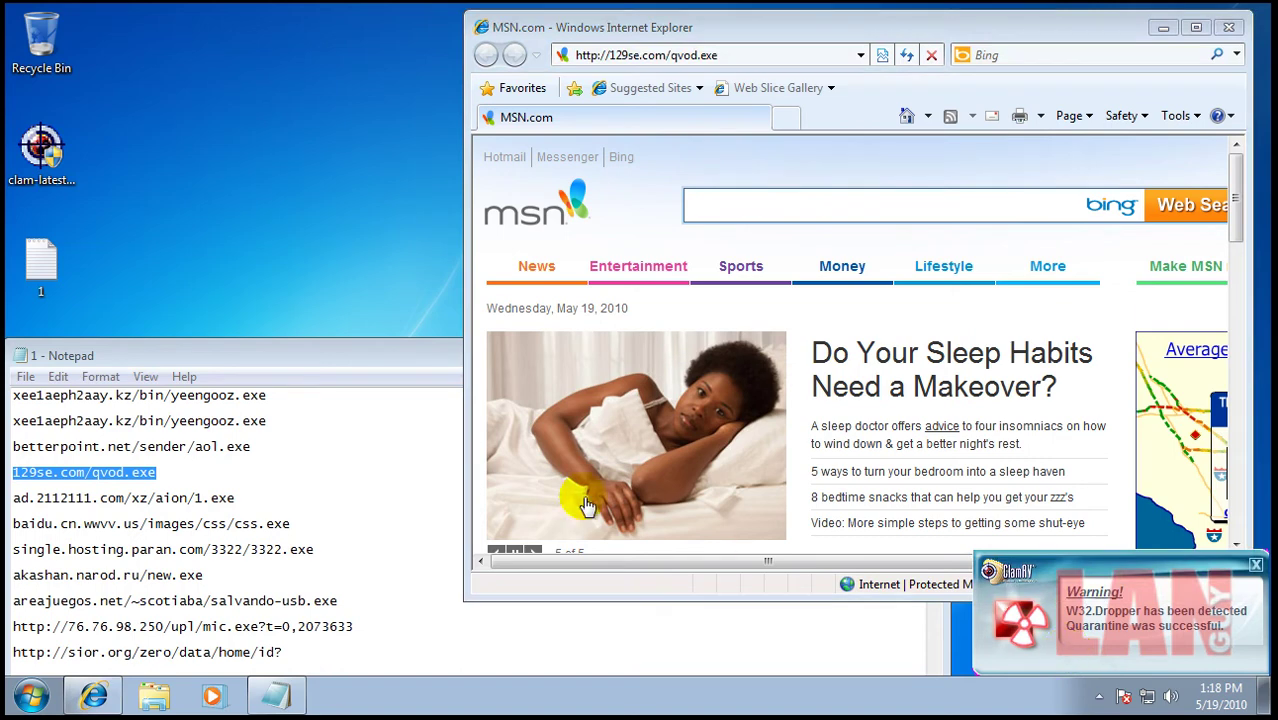
Copy ad.2112111.com/xz/aion/1.exe from the list into the browser and run the download, disregarding the unsafe file warning
mouse_move(236, 497)
mouse_down()
mouse_move(15, 497)
mouse_move(238, 500)
mouse_up()
key(ctrl+c)
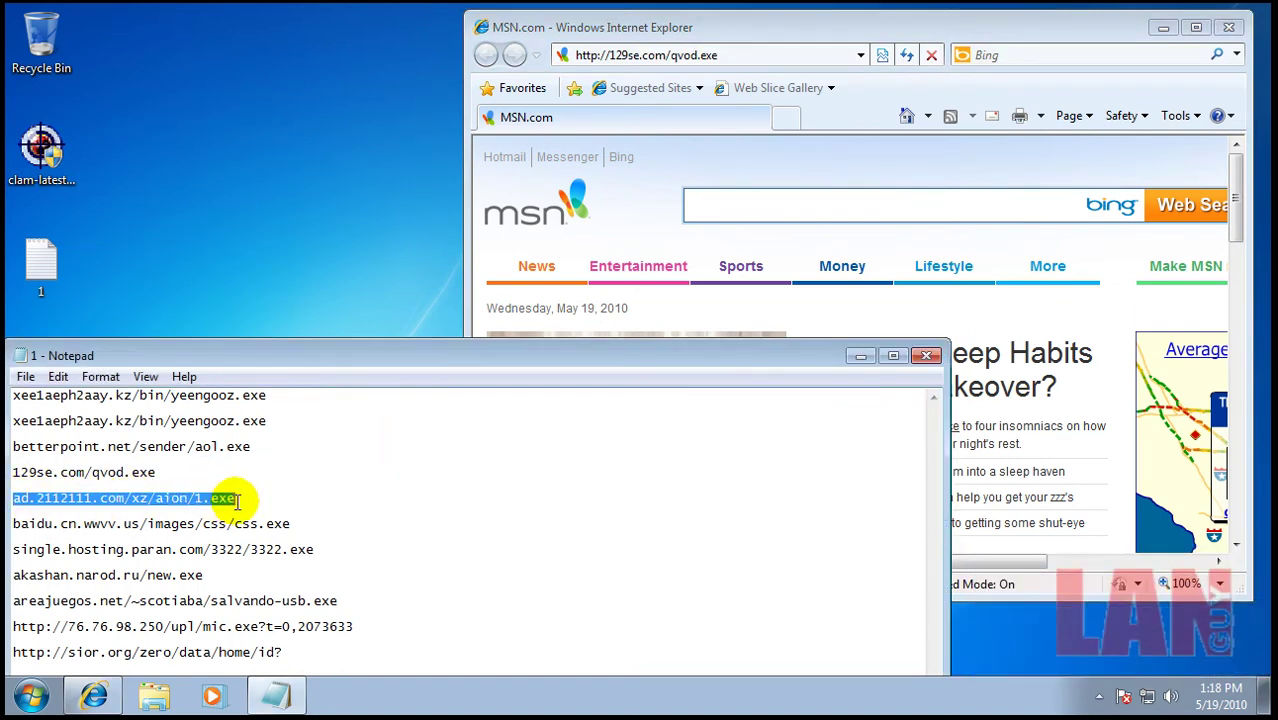
click(670, 55)
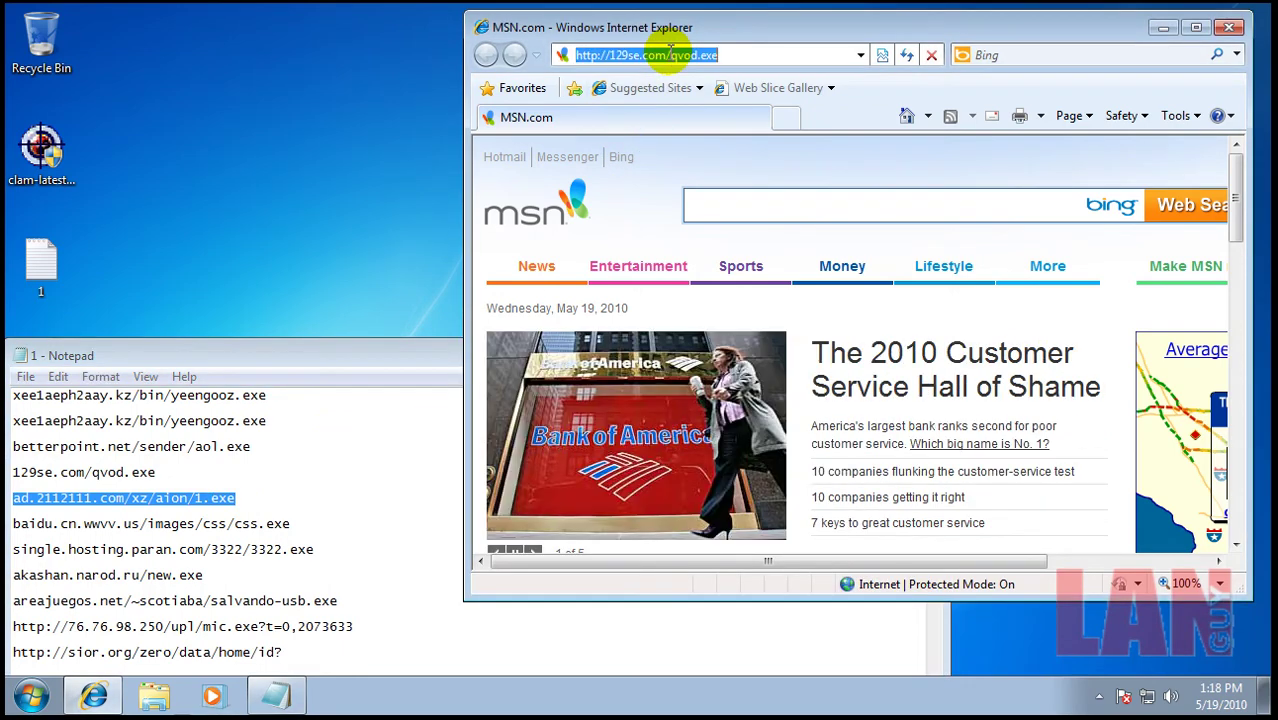
key(ctrl+v)
key(Return)
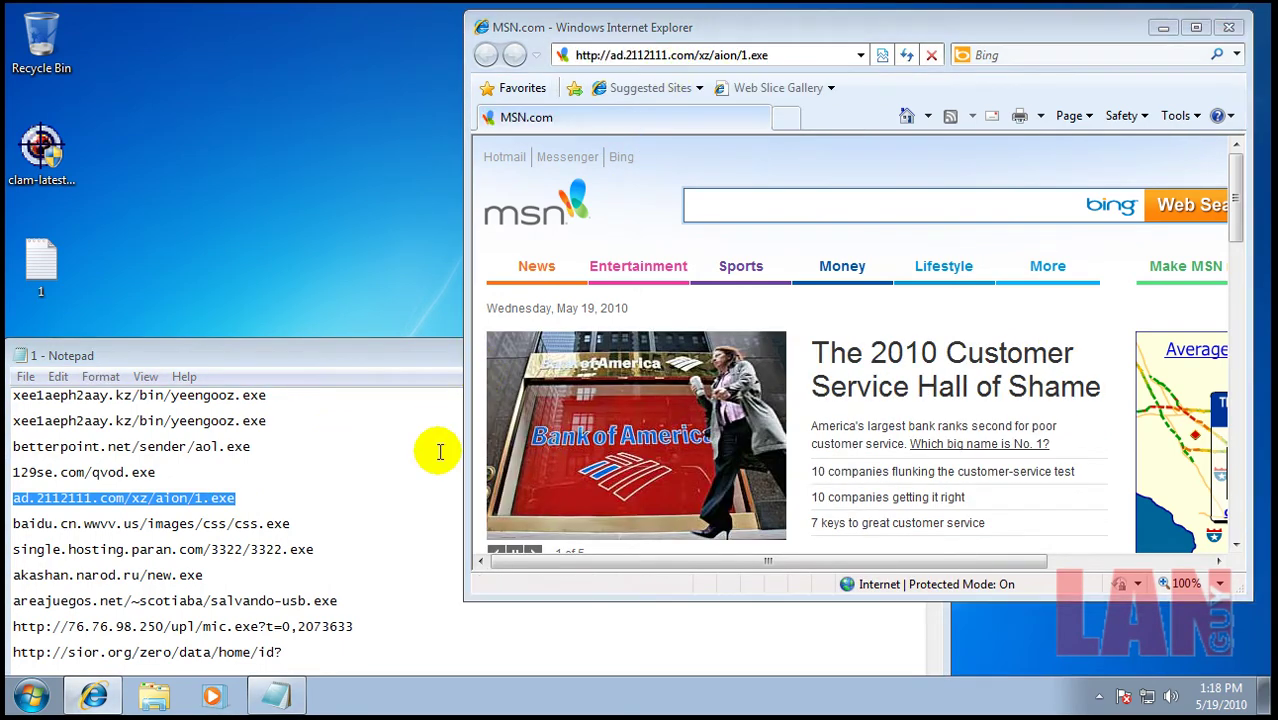
click(596, 362)
click(628, 340)
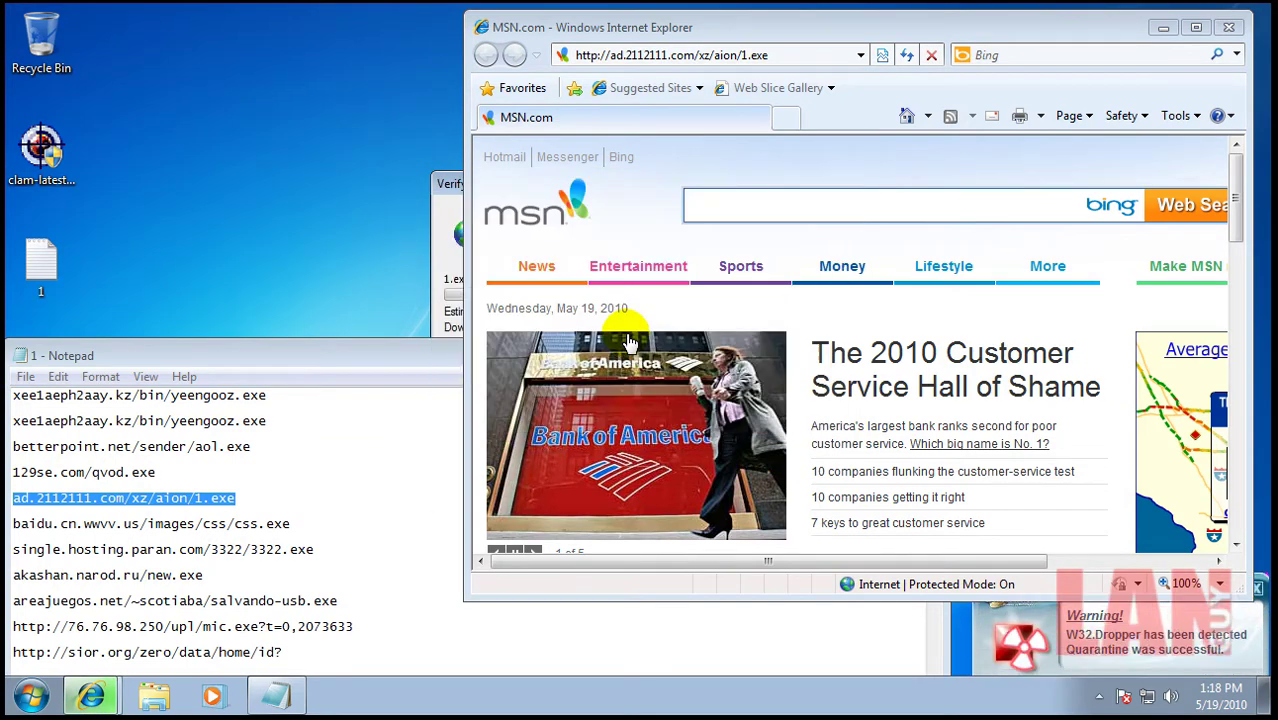
Copy baidu.cn.wwvv.us/images/css/css.exe from the list into the browser and run the downloaded file
drag(290, 521, 14, 523)
key(ctrl+c)
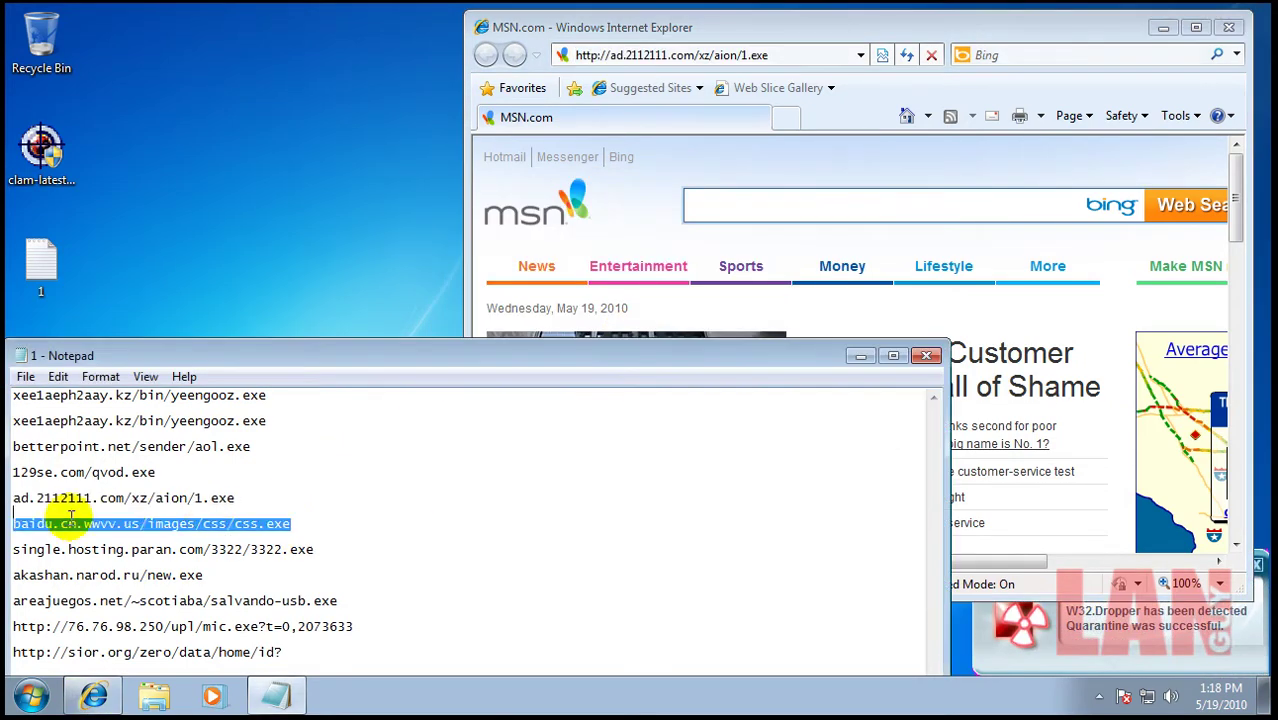
click(805, 51)
key(ctrl+v)
key(Return)
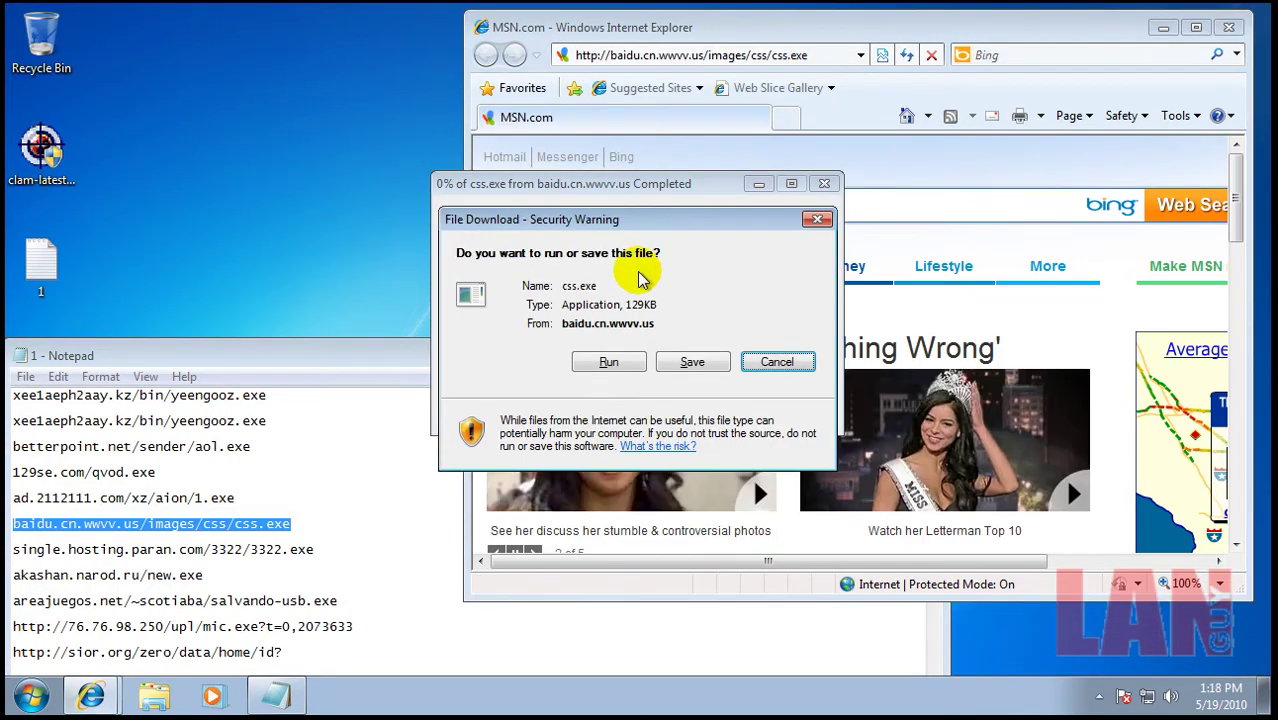
click(616, 362)
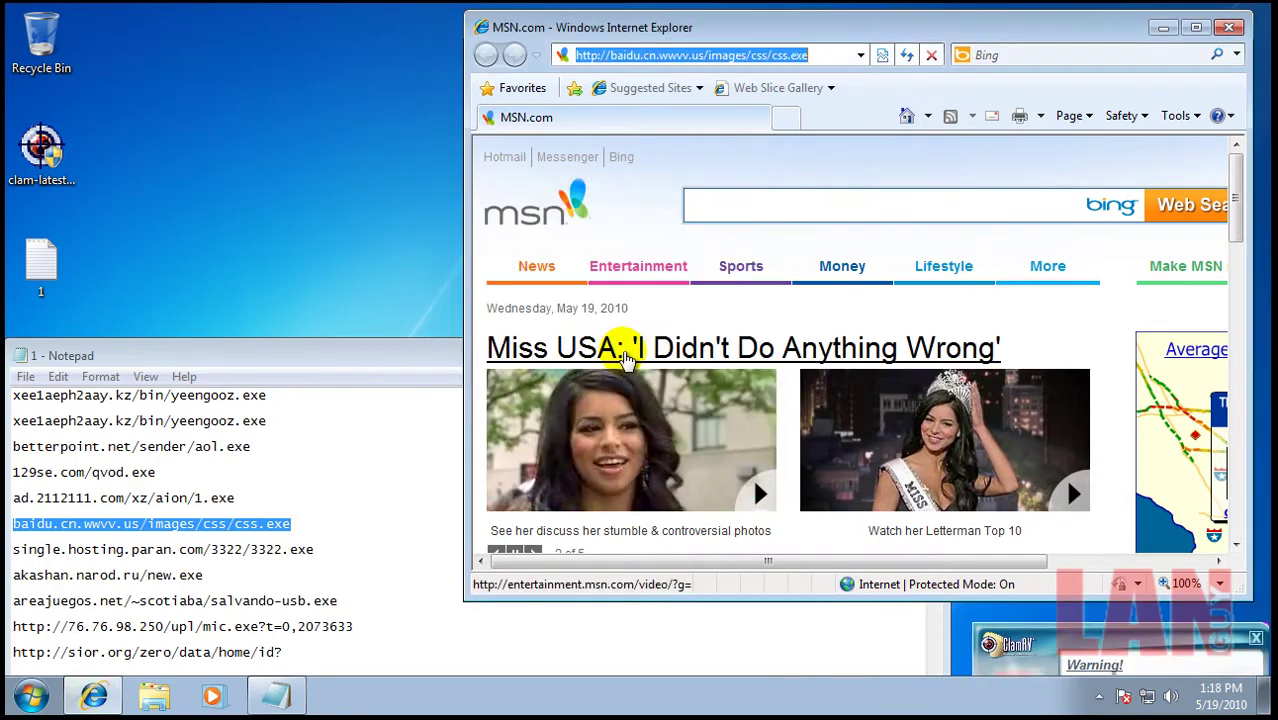
Copy single.hosting.paran.com/3322/3322.exe from the list into the browser and run the download, disregarding the unsafe file warning
drag(314, 549, 15, 548)
key(ctrl+c)
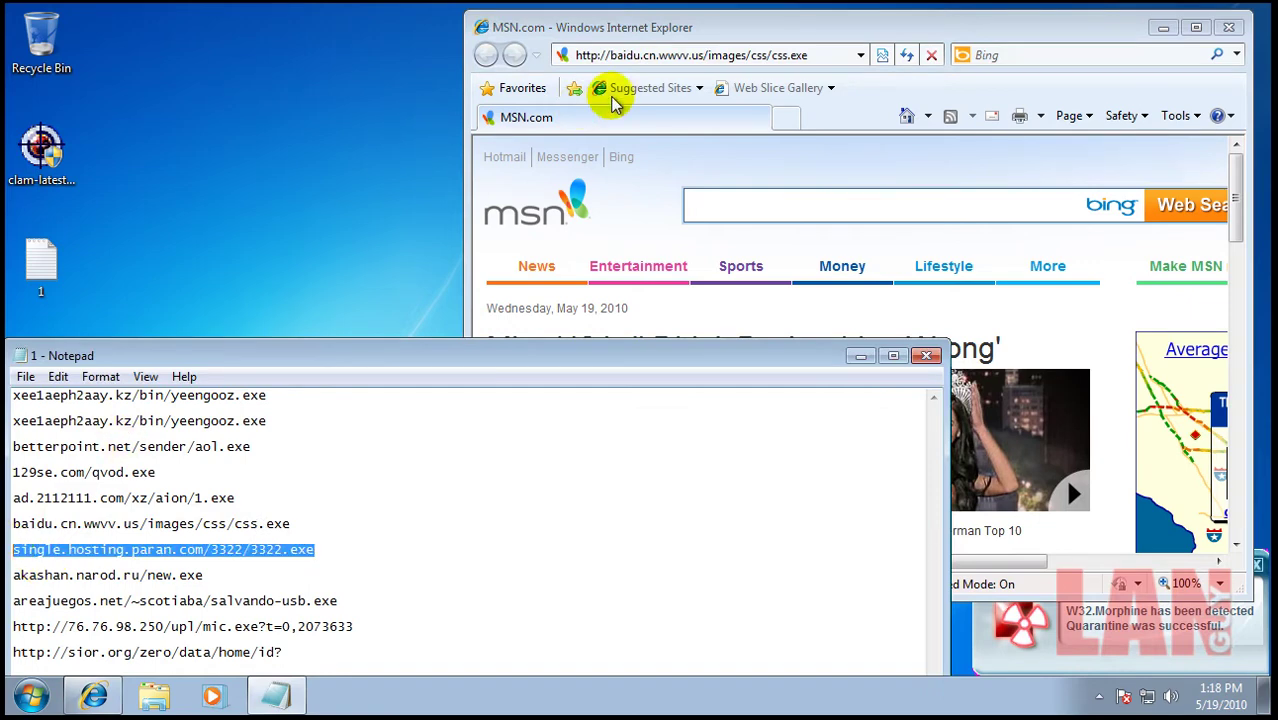
click(622, 52)
key(ctrl+v)
key(Return)
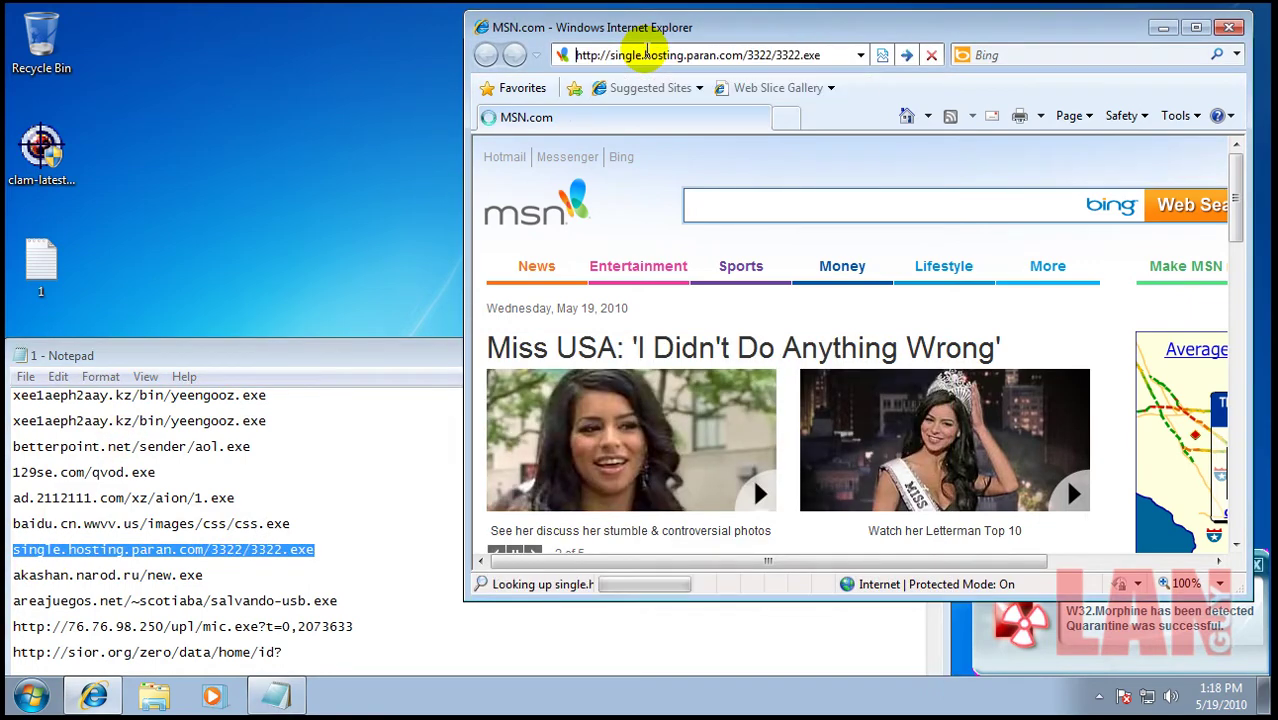
click(612, 360)
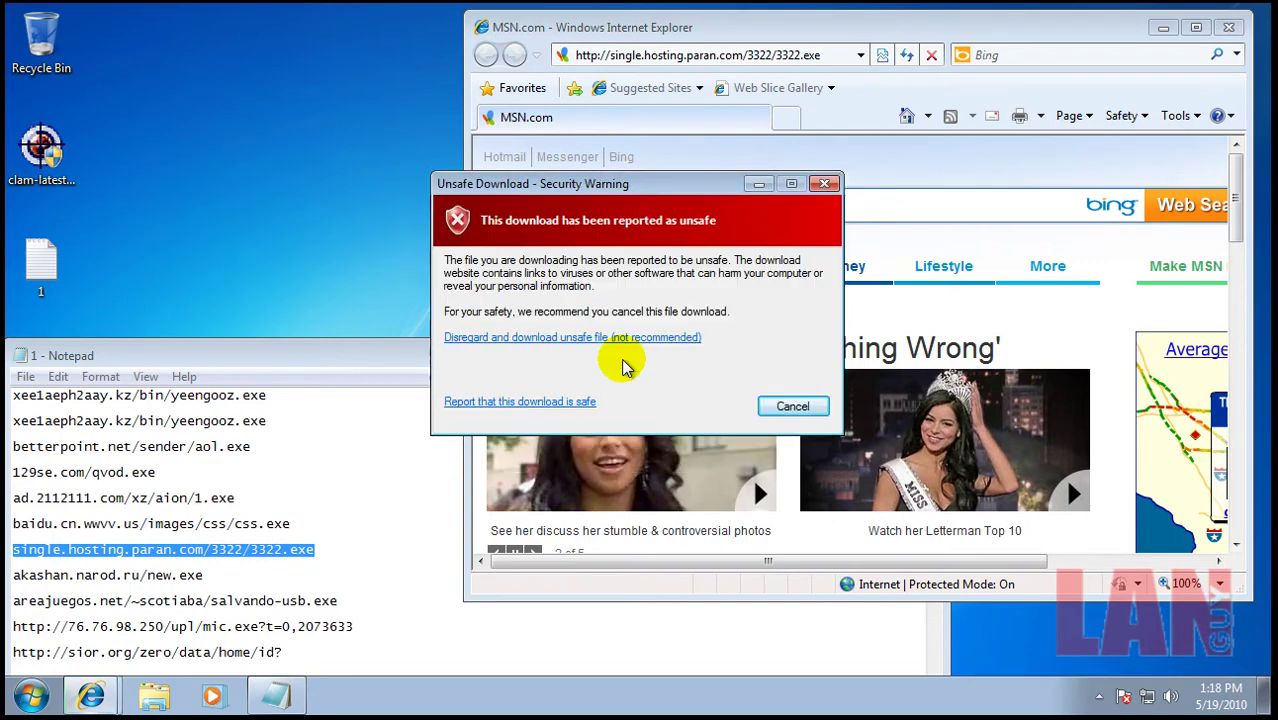
click(620, 340)
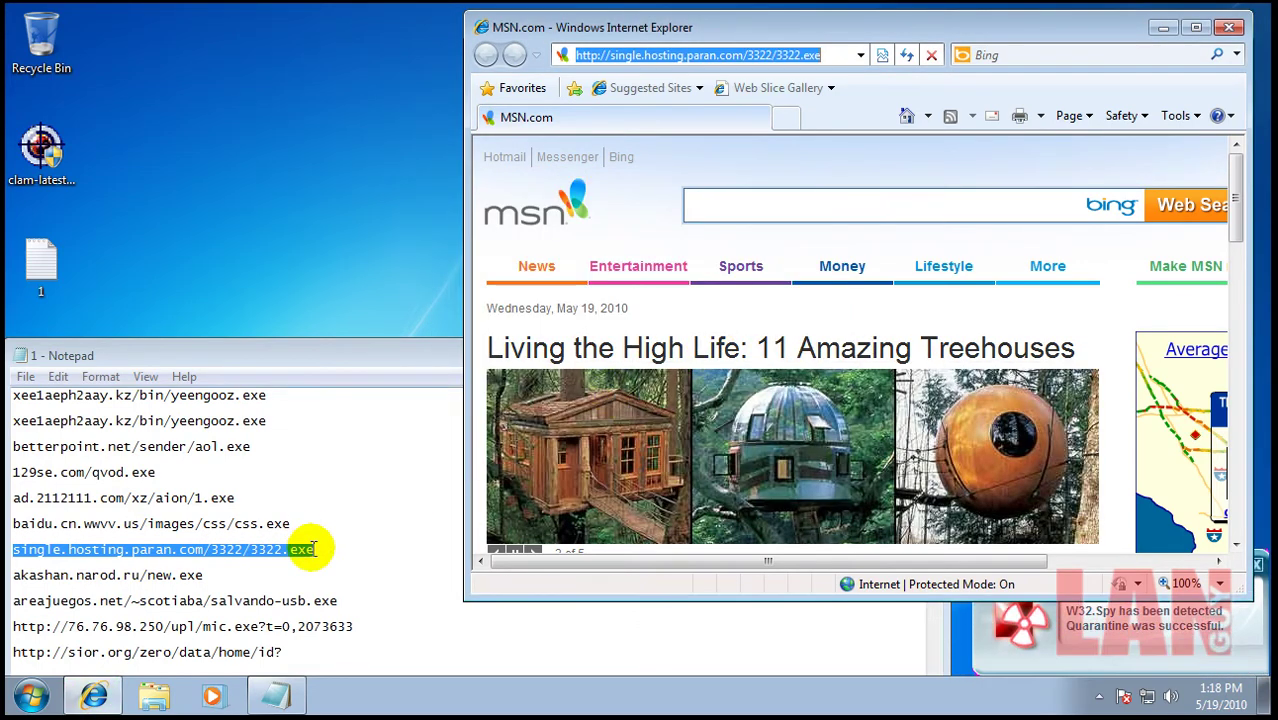
Download and run akashan.narod.ru/new.exe from the list, then dismiss its run-time error and cancel the compatibility prompt
drag(204, 576, 30, 577)
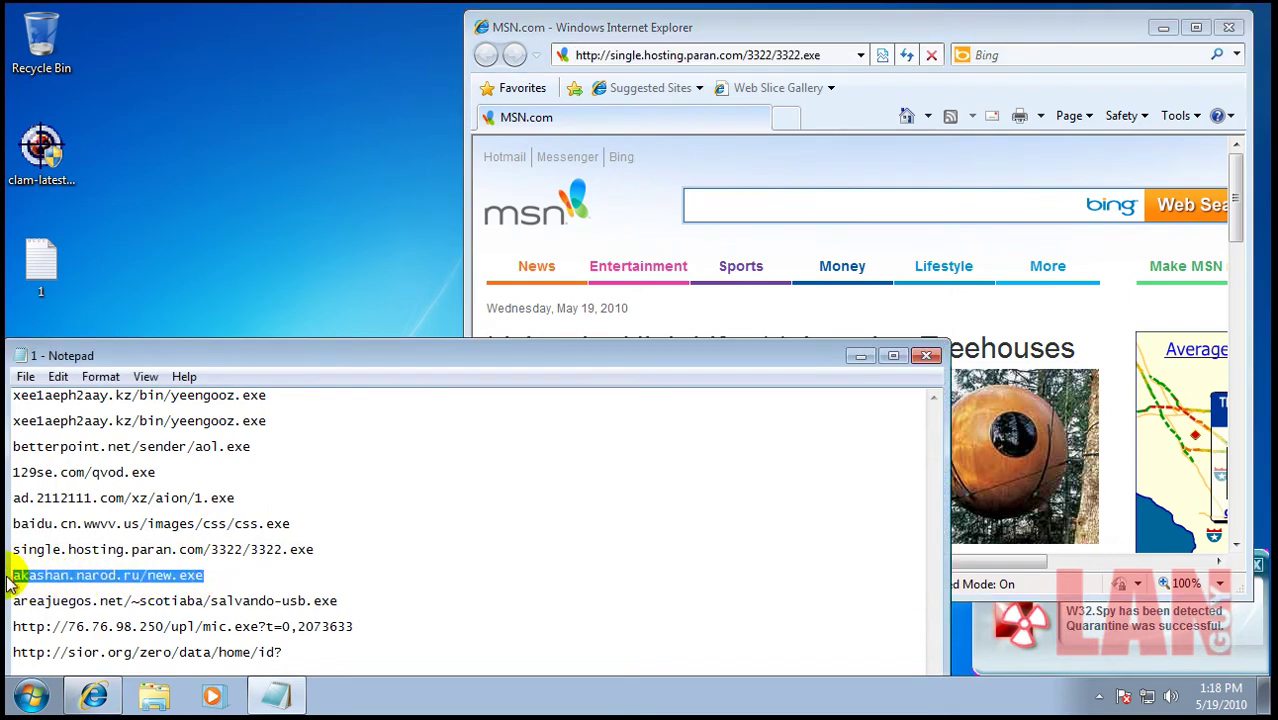
click(678, 58)
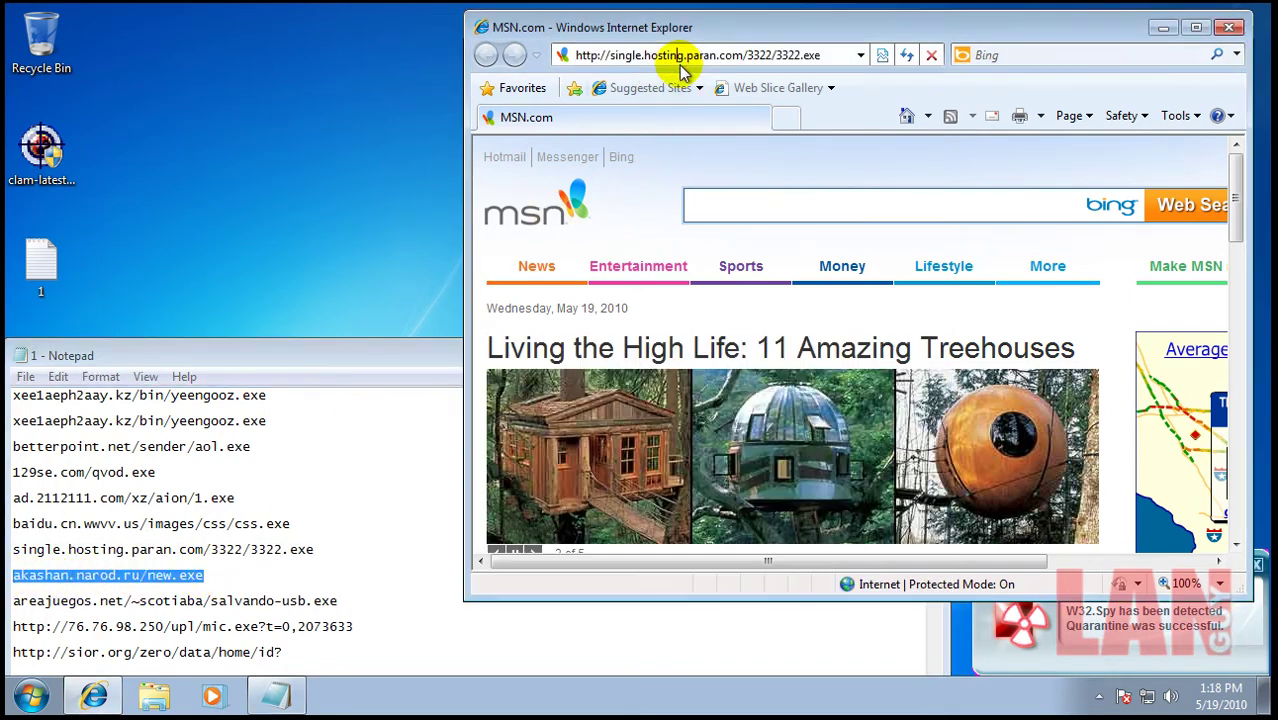
click(845, 52)
text(akashan.narod.ru/new.exe)
key(Return)
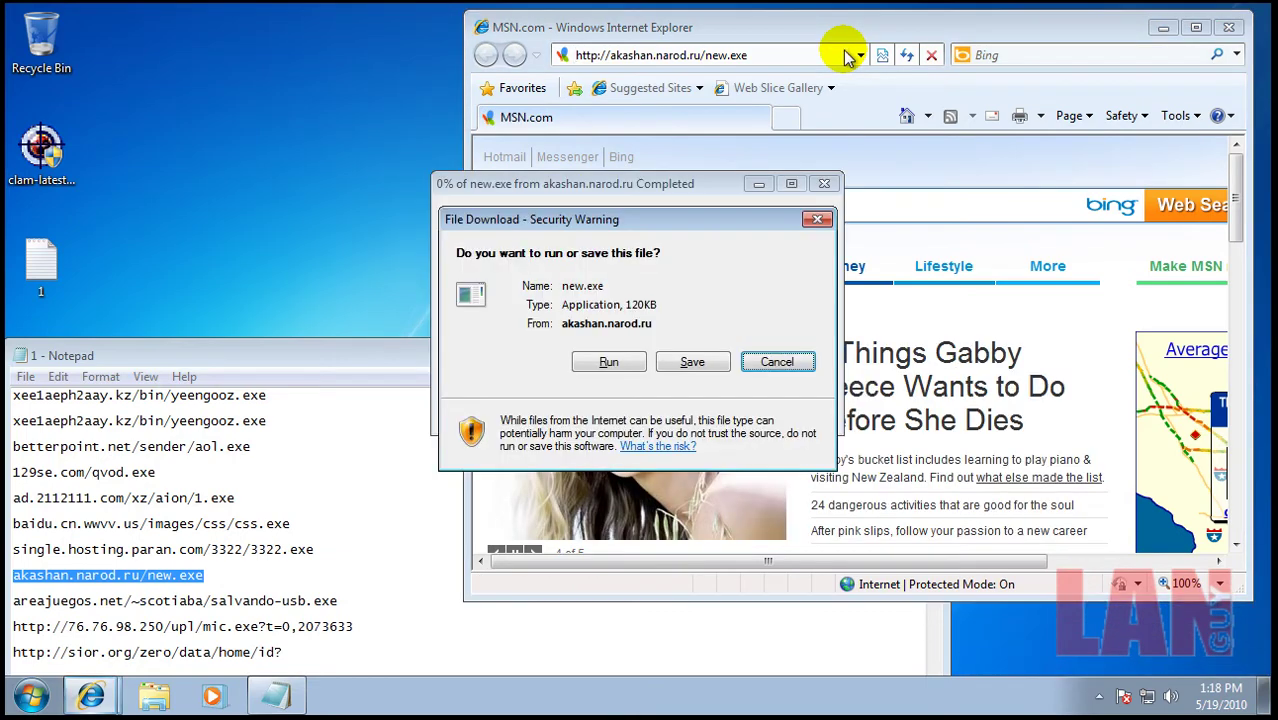
click(592, 361)
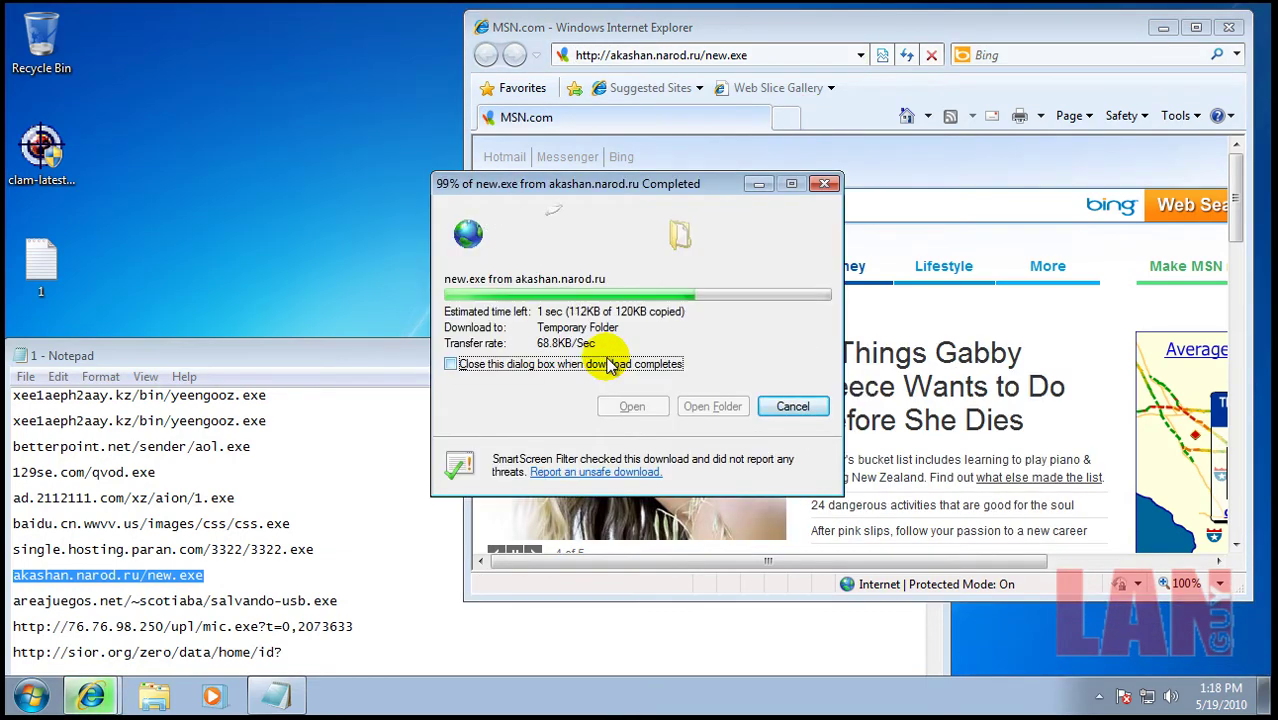
click(700, 361)
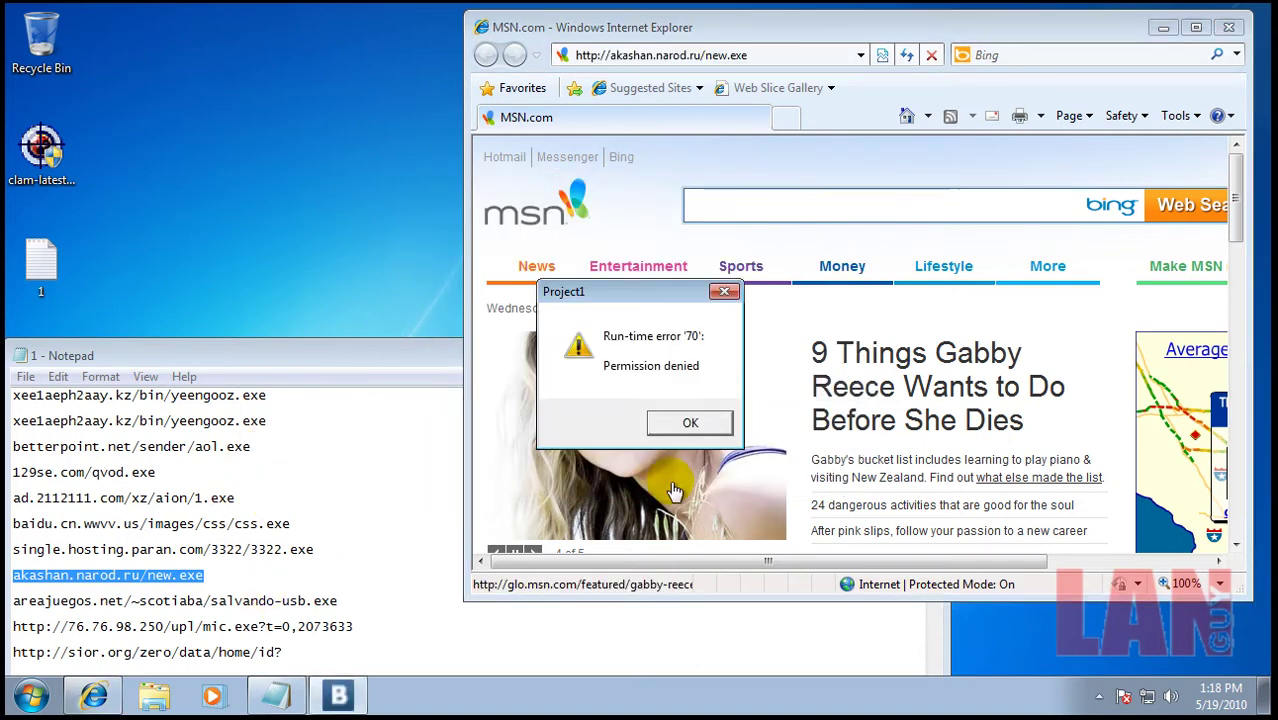
click(675, 422)
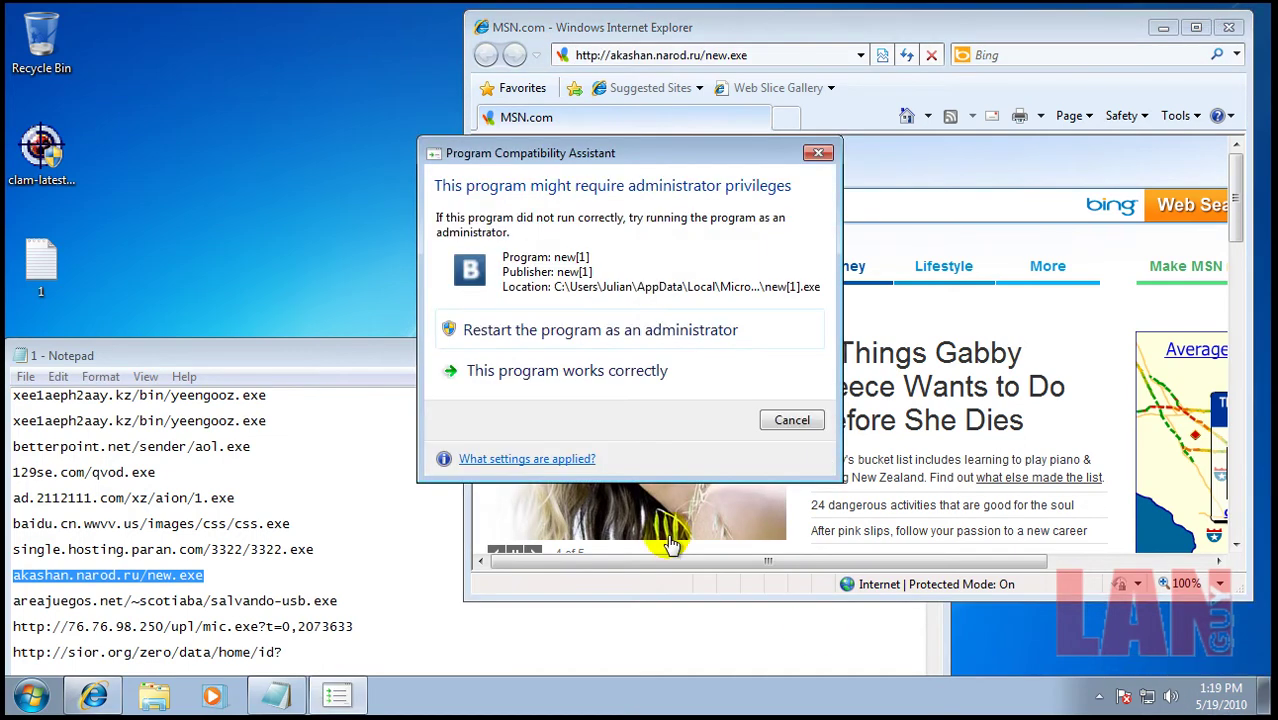
click(812, 424)
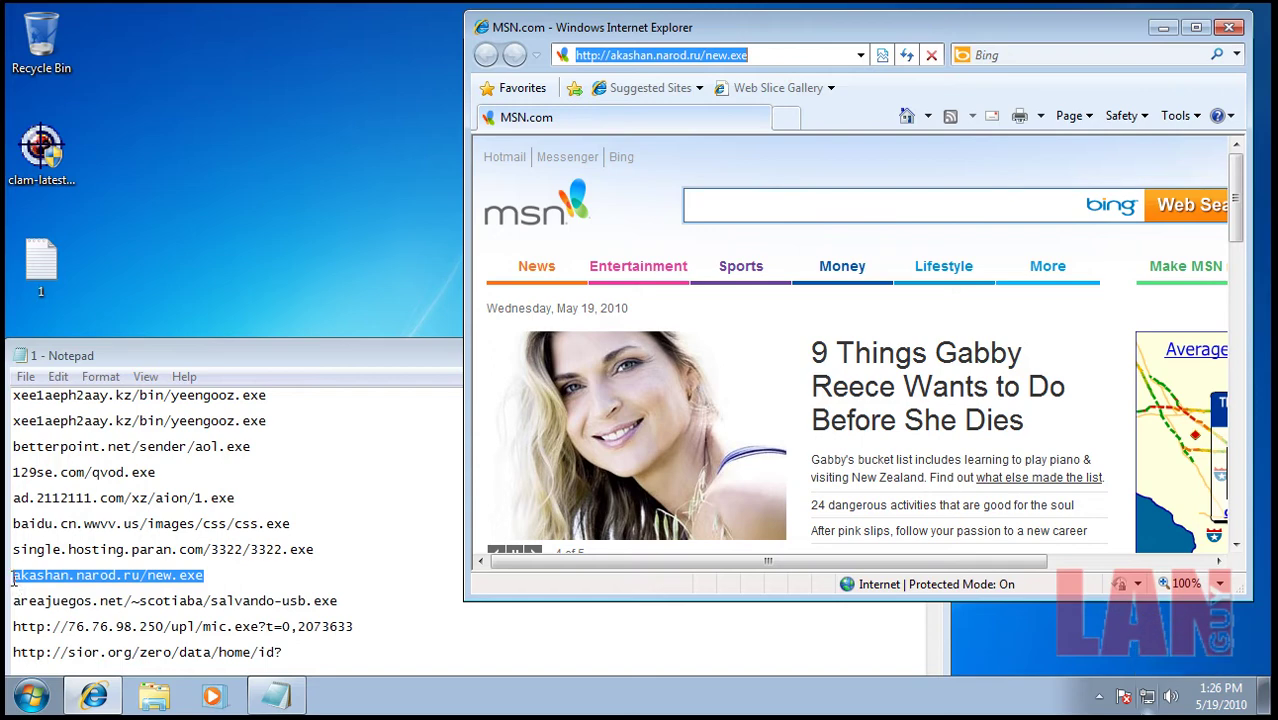
Download new.exe from akashan.narod.ru again and run it despite the unverified publisher
click(811, 54)
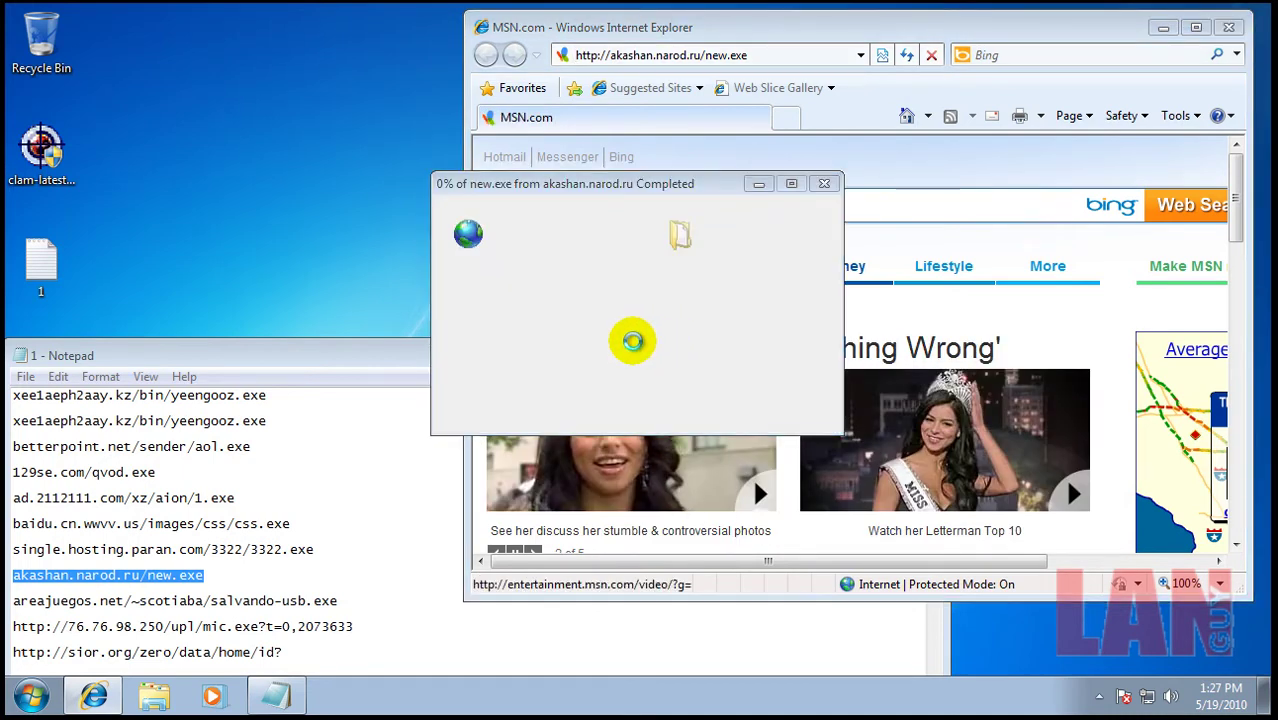
click(608, 361)
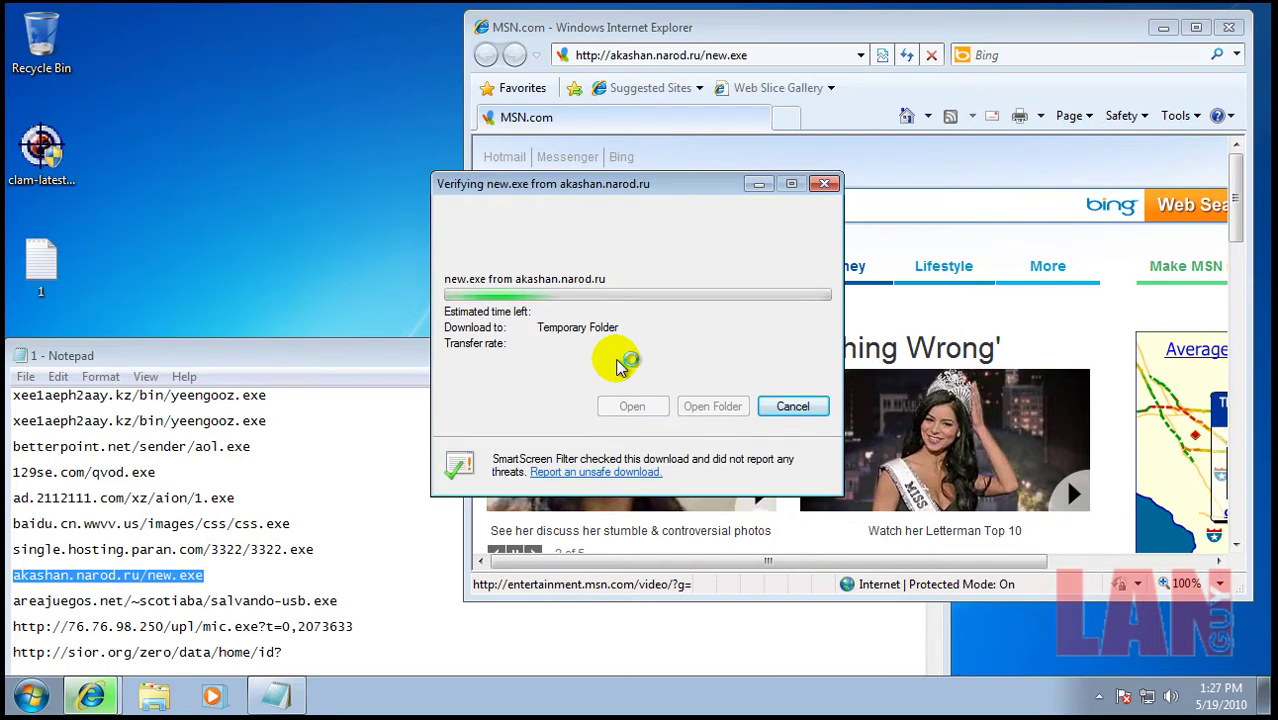
drag(284, 600, 336, 600)
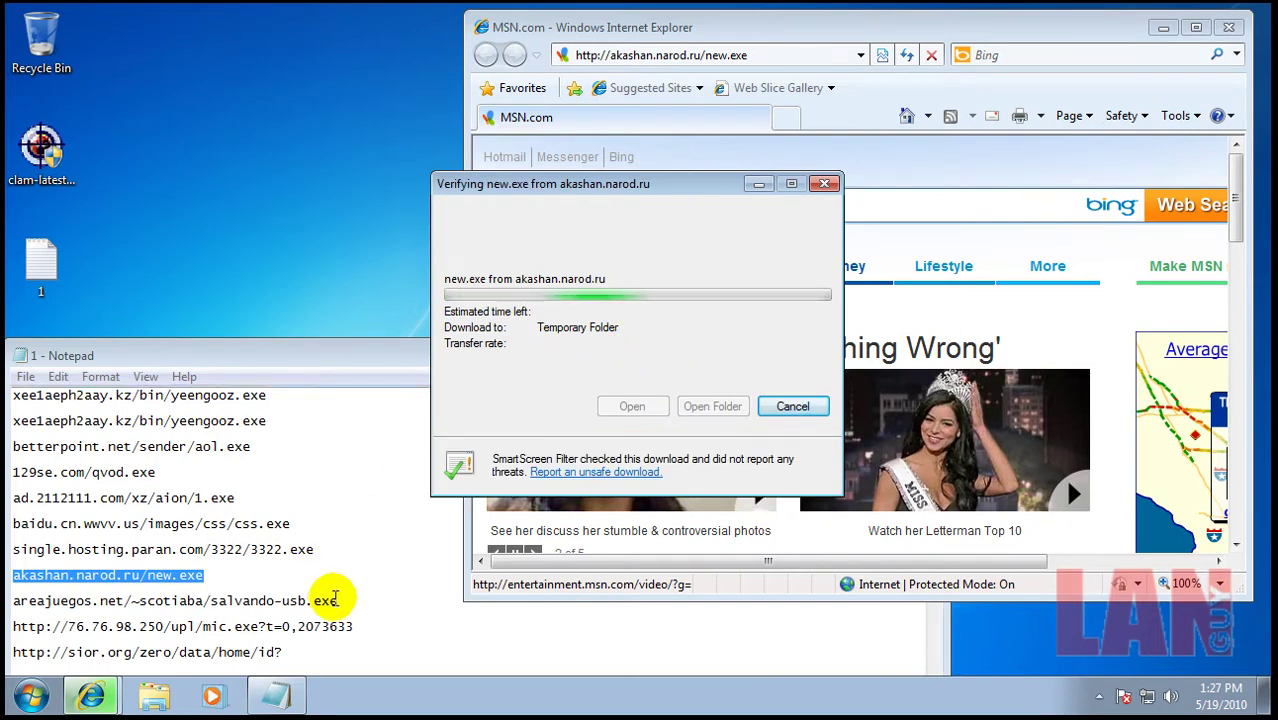
click(813, 214)
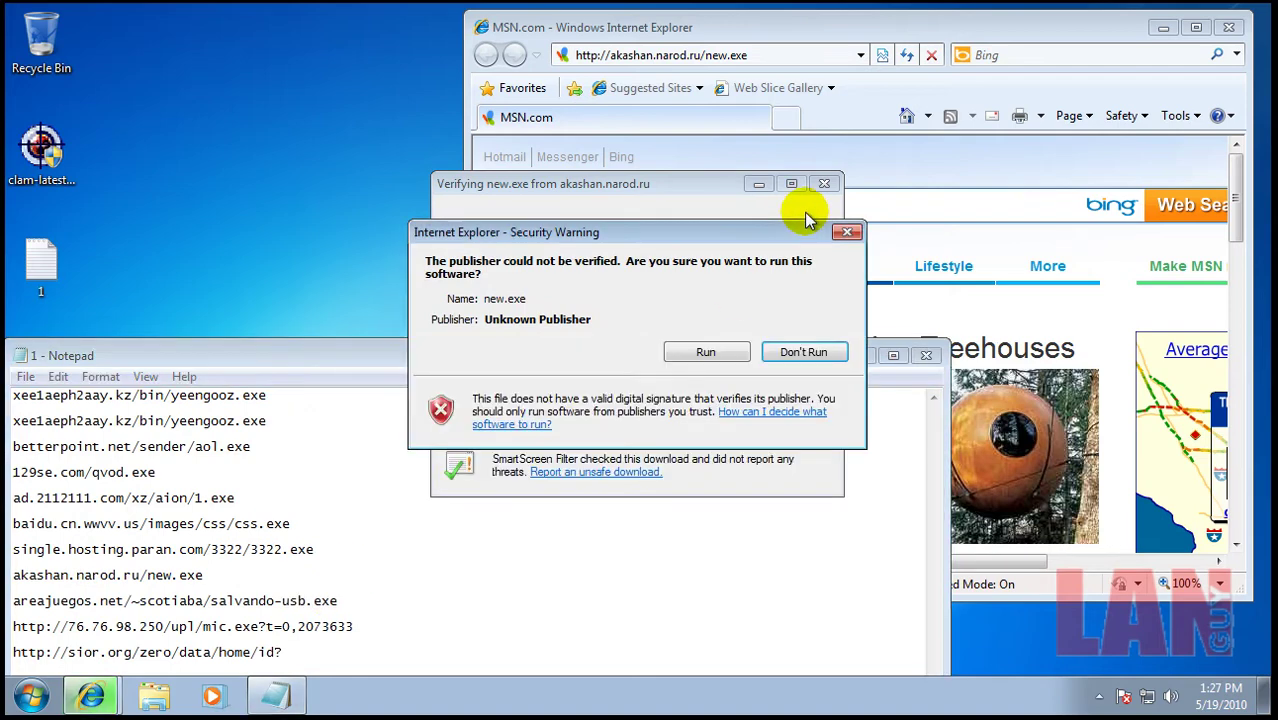
click(705, 350)
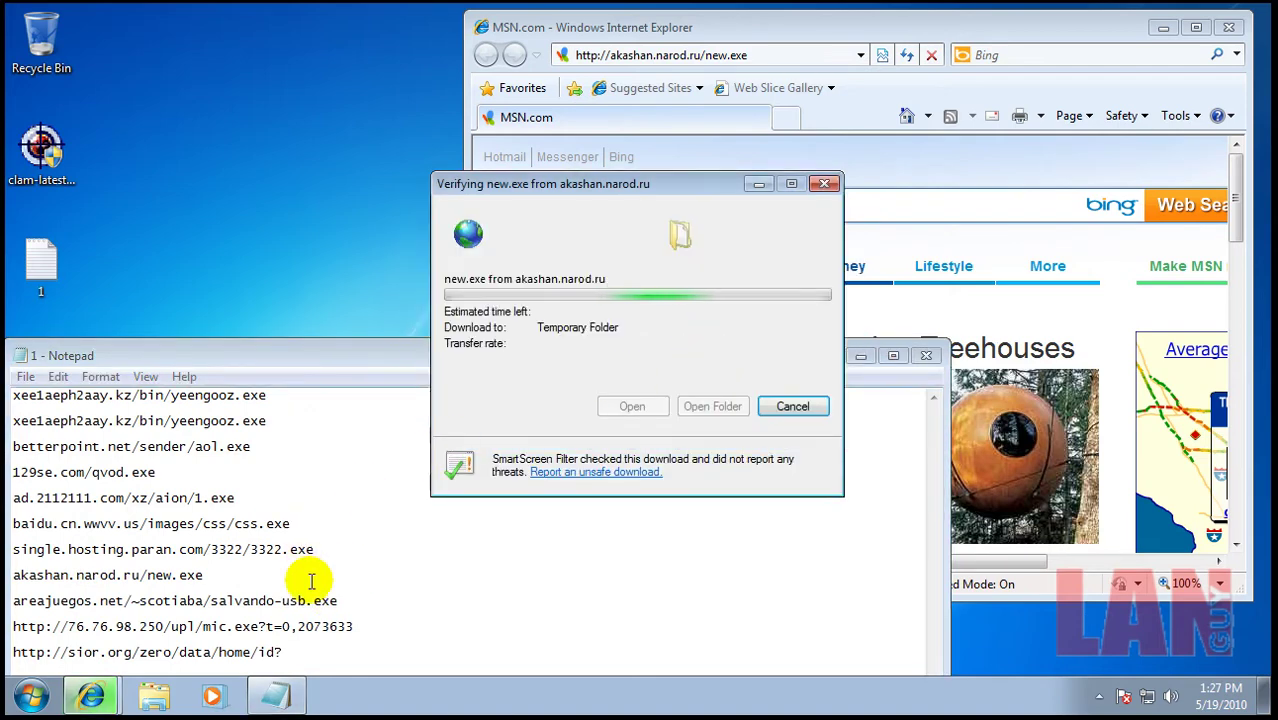
Dismiss the run-time error, and copy areajuegos.net/~scotiaba/salvando-usb.exe from the list into the browser and run the download
click(334, 600)
drag(340, 600, 38, 604)
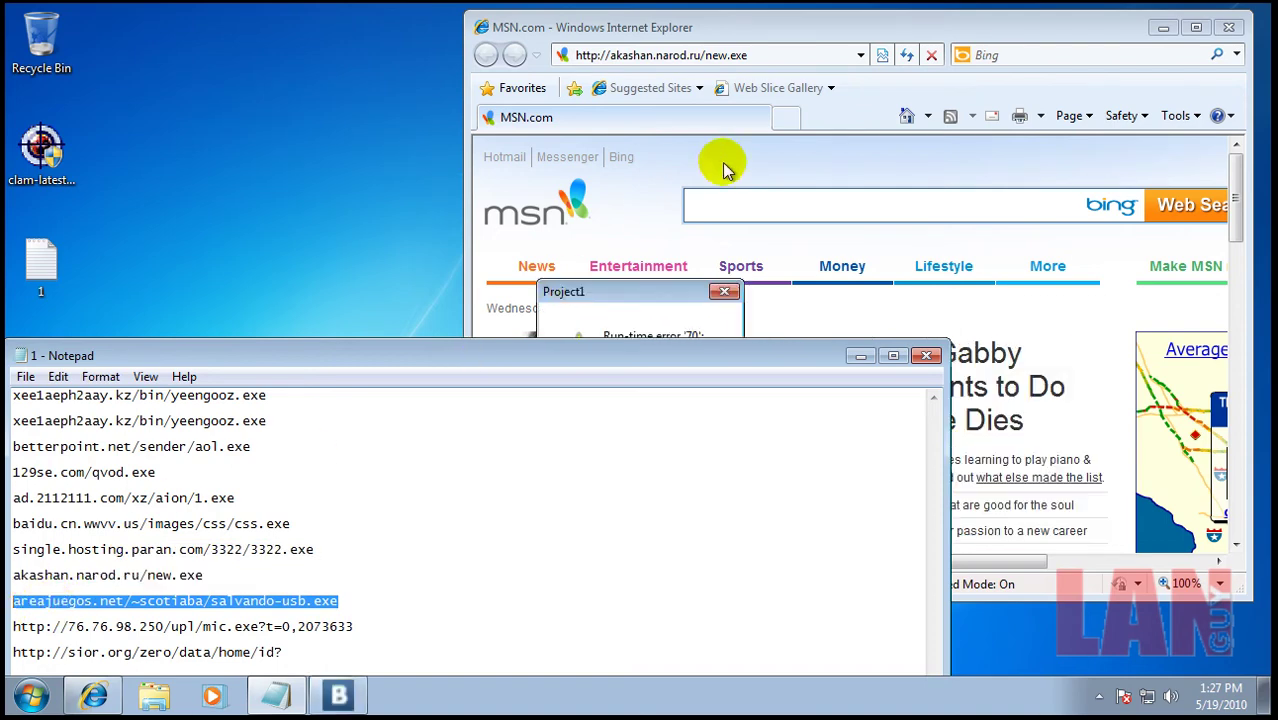
click(688, 424)
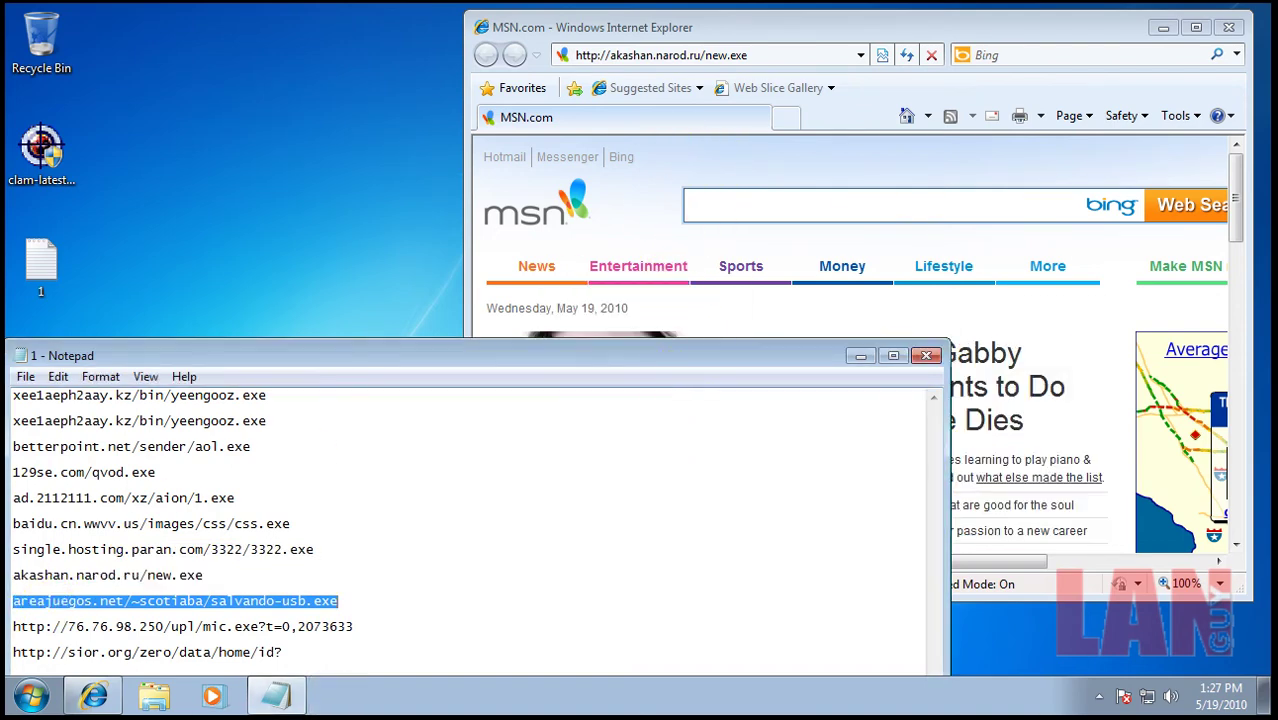
click(756, 54)
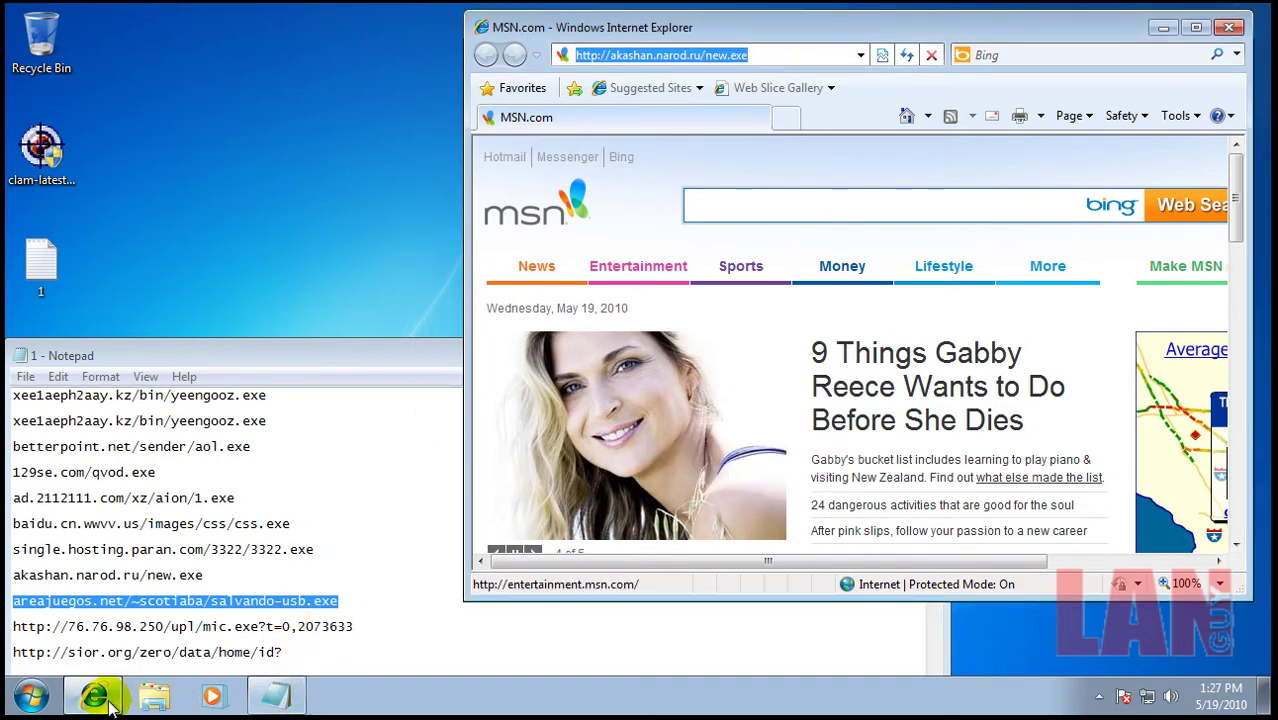
text(areajuegos.net/~scotiaba/salvando-usb.exe)
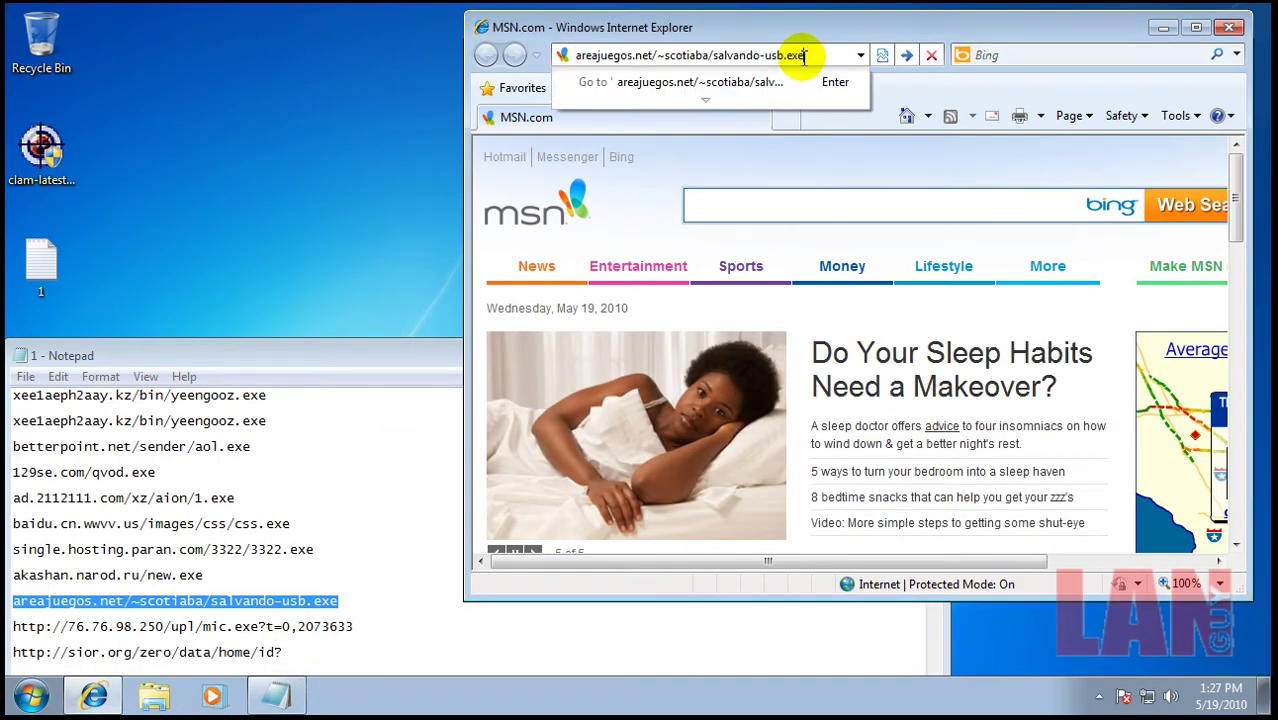
key(Return)
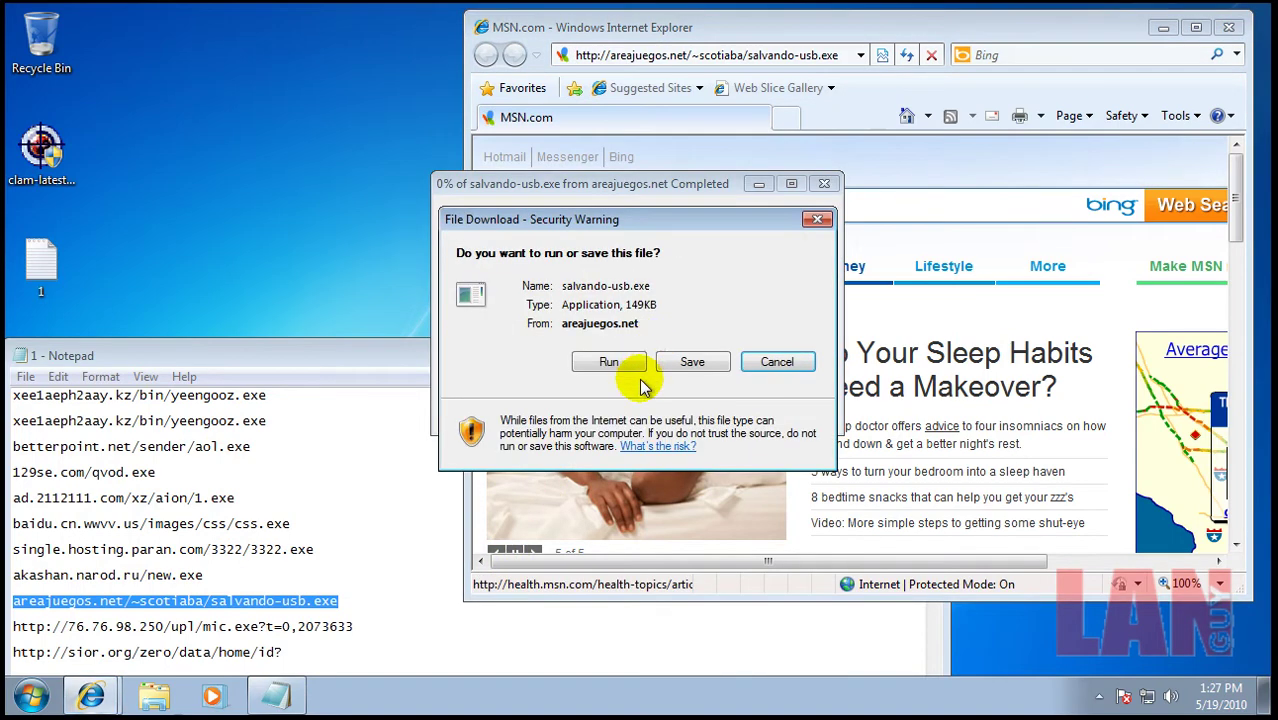
click(625, 363)
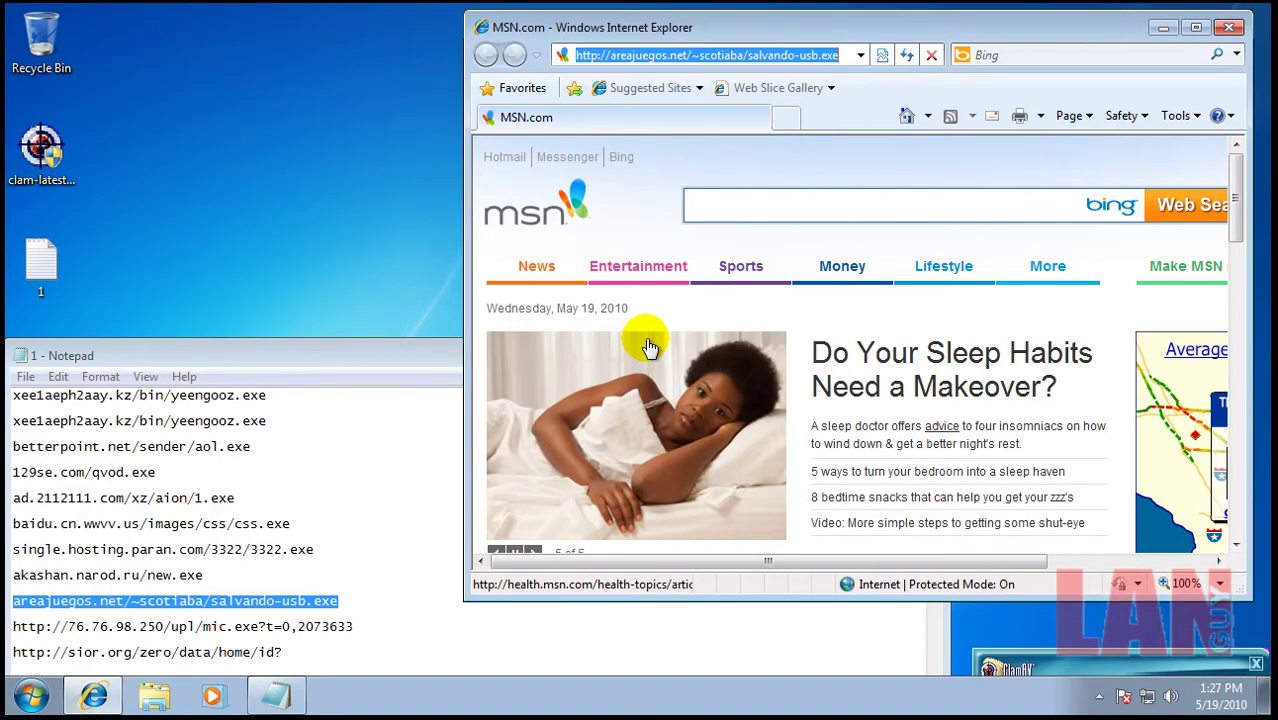
click(345, 626)
drag(355, 626, 20, 615)
key(ctrl+c)
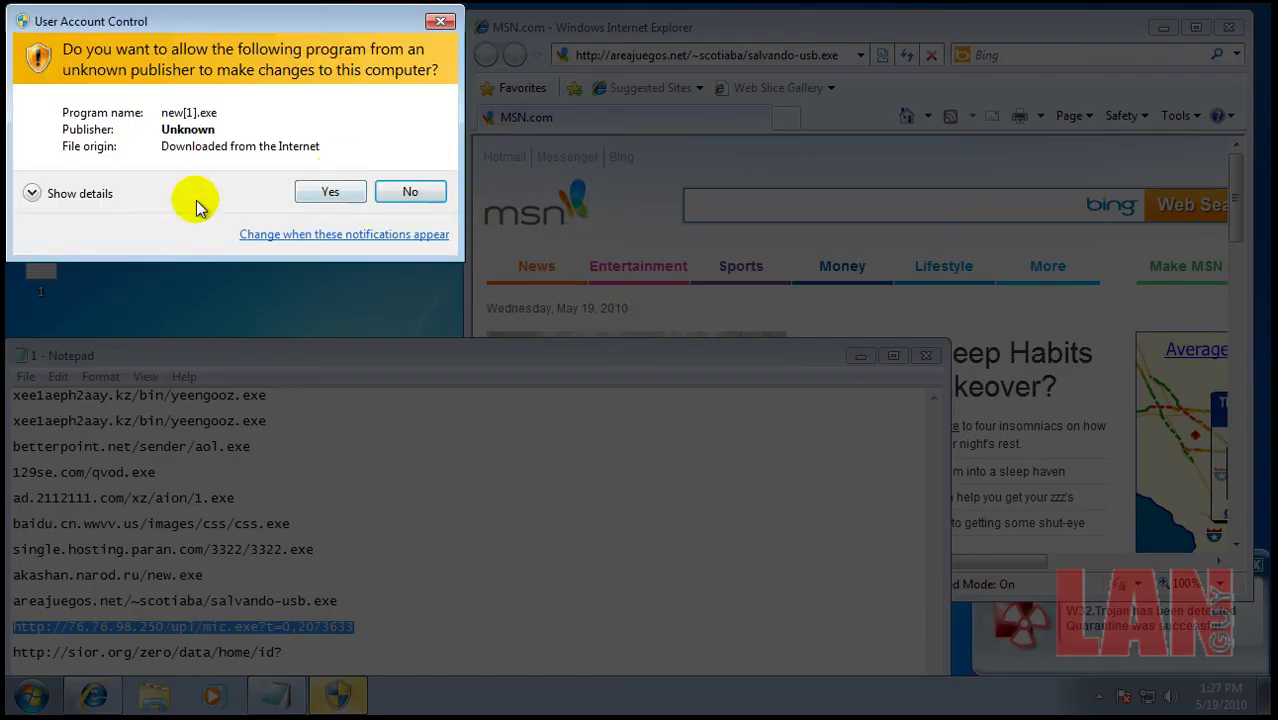
click(30, 193)
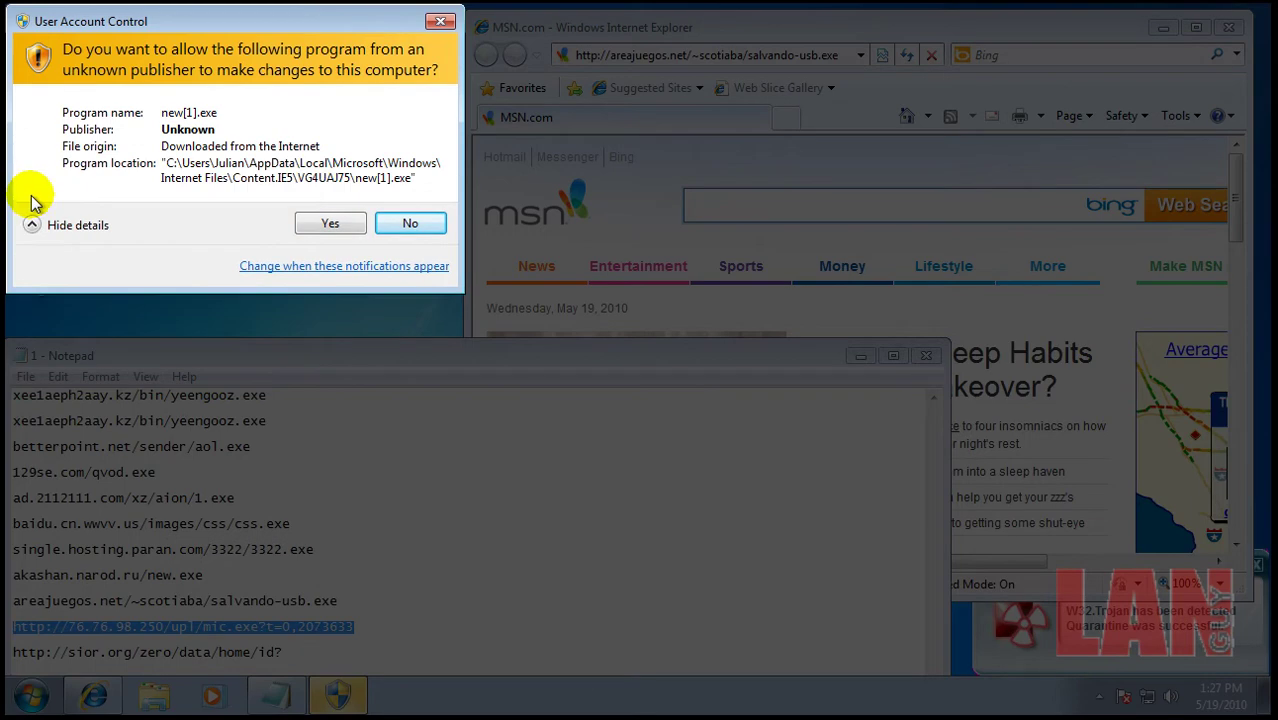
click(310, 223)
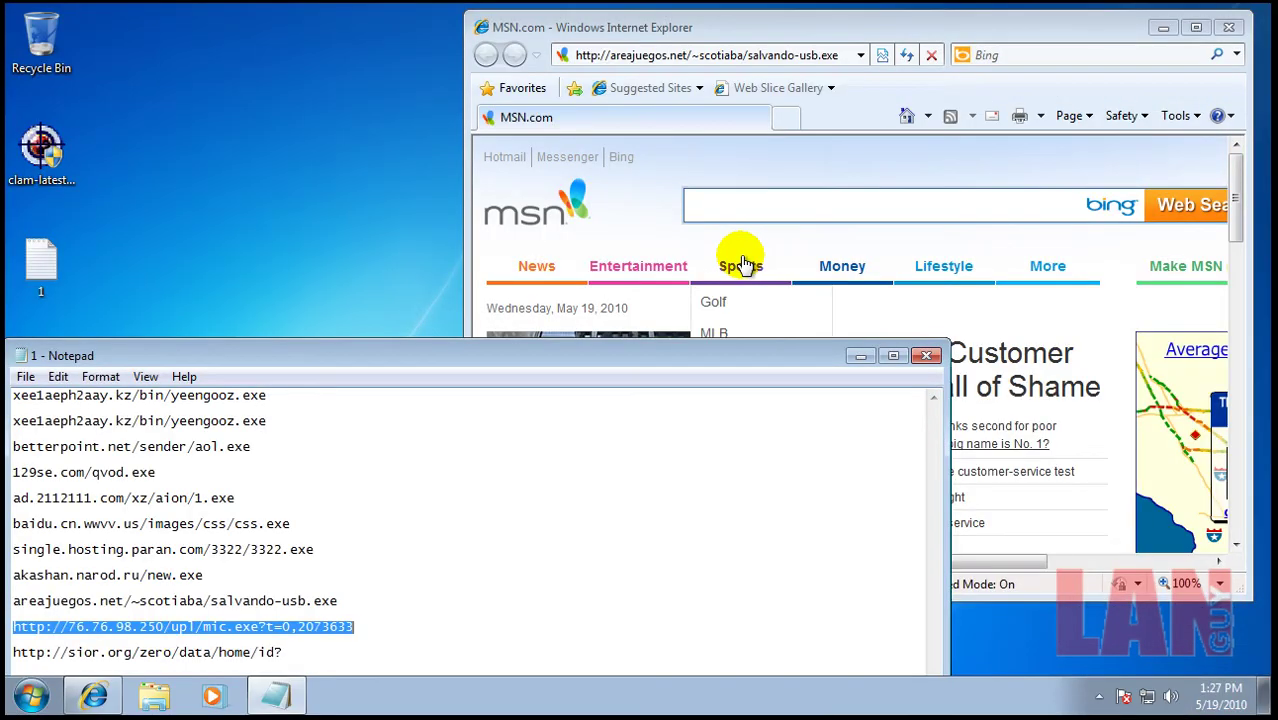
Open the copied mic.exe address in the browser, search online for a program to open the file, and close the search window
click(696, 54)
click(844, 55)
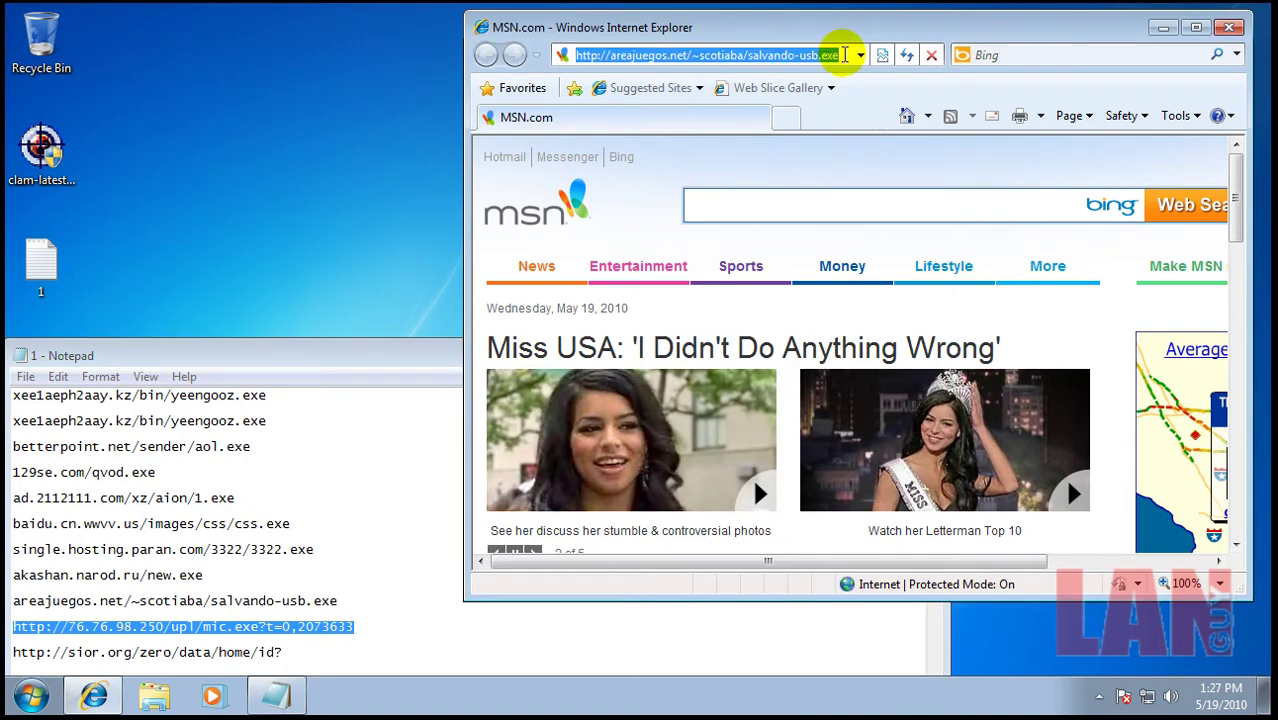
key(ctrl+v)
key(Return)
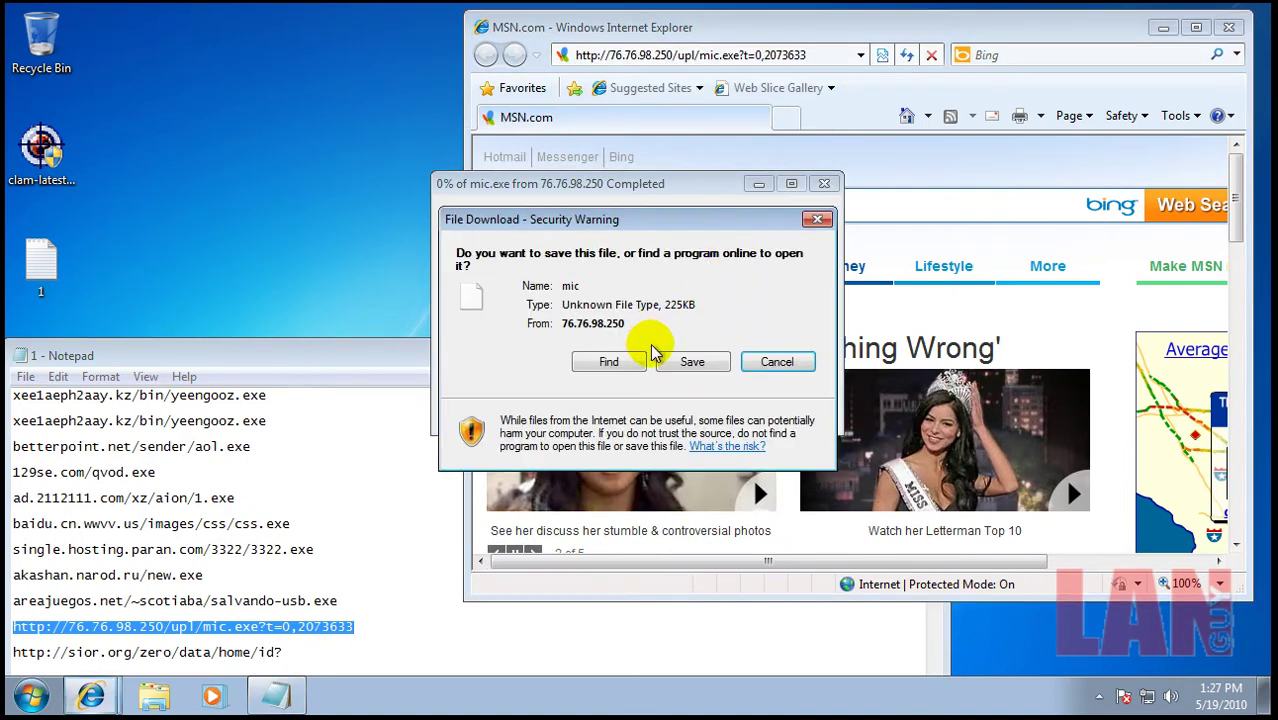
click(624, 360)
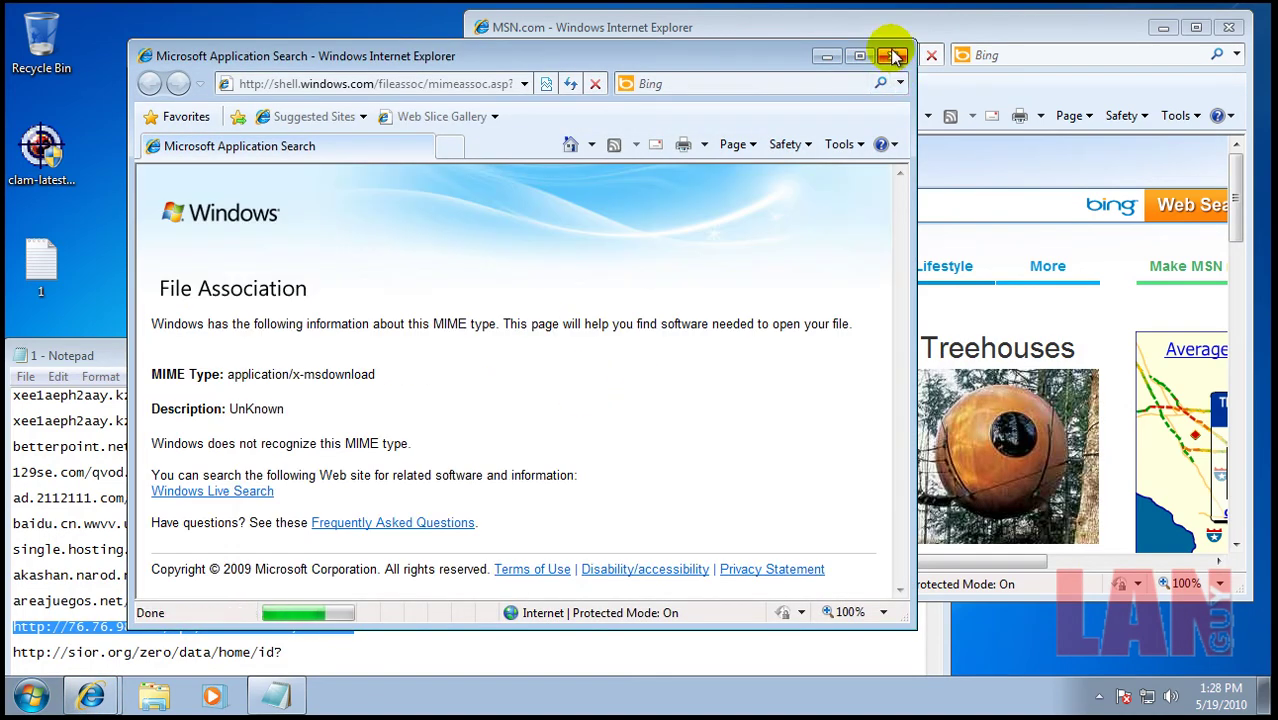
click(895, 62)
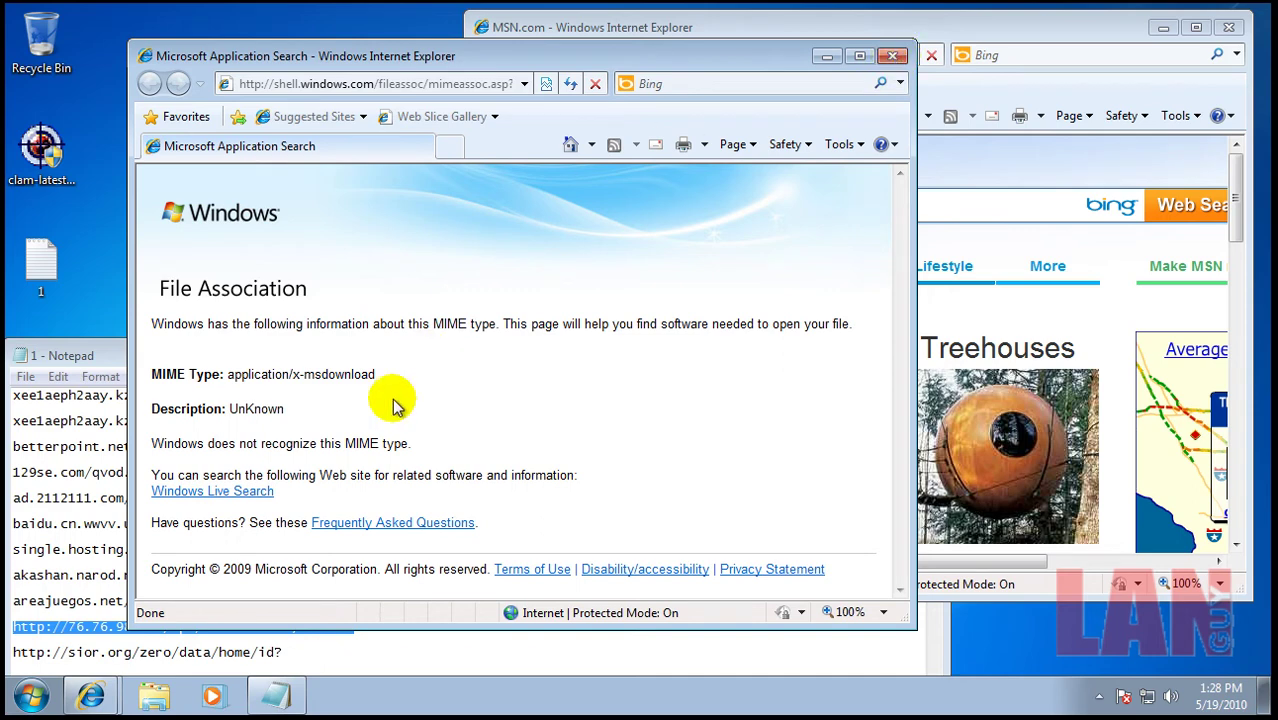
click(100, 663)
drag(100, 663, 8, 652)
key(ctrl+c)
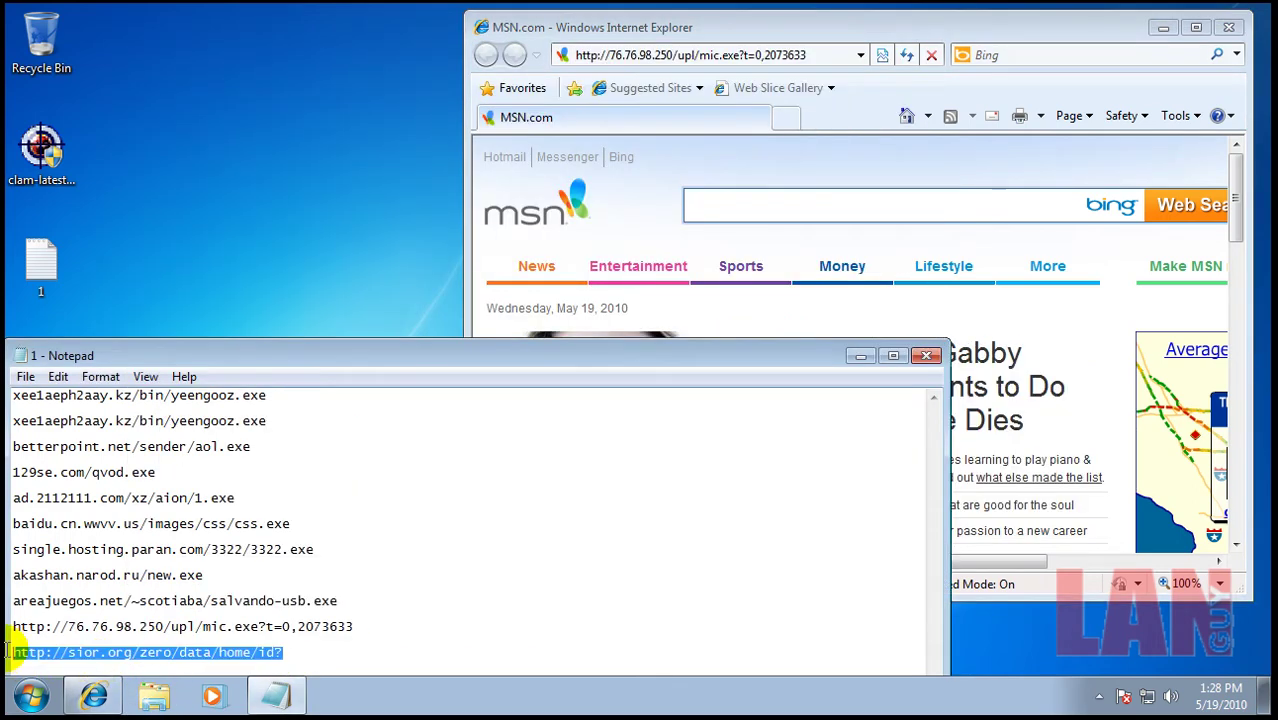
click(836, 58)
key(ctrl+a)
key(ctrl+v)
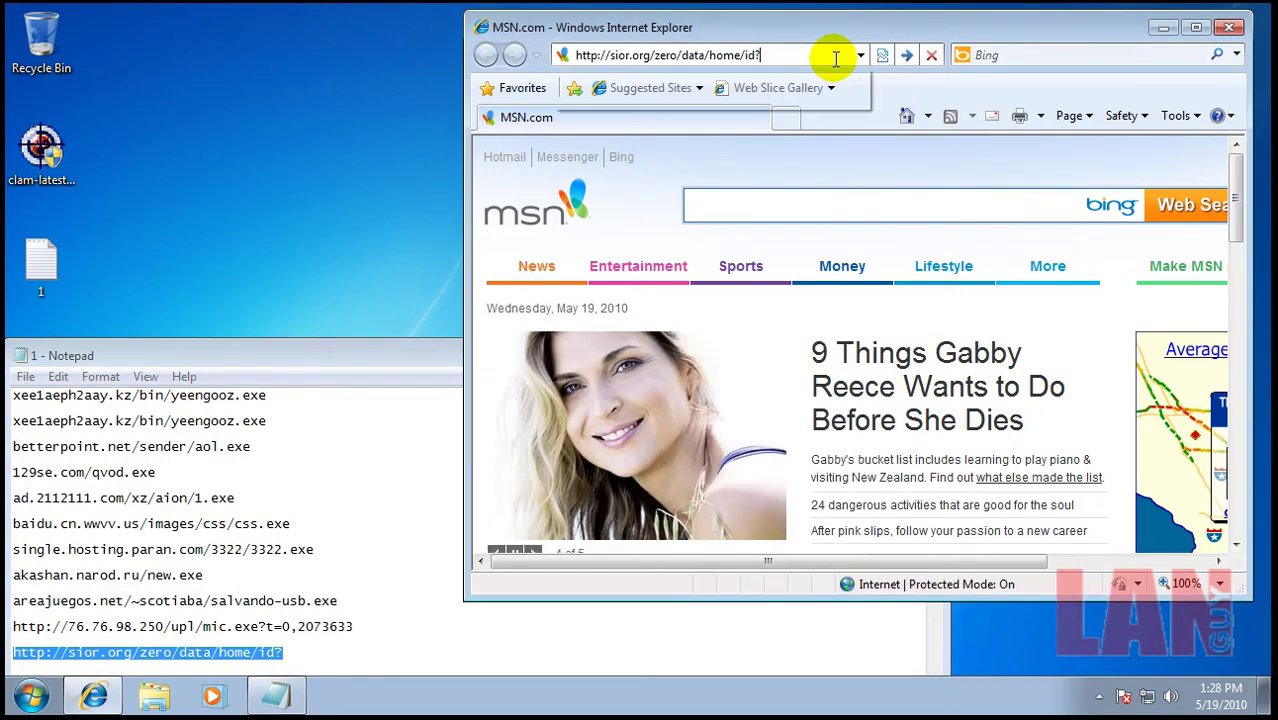
key(Return)
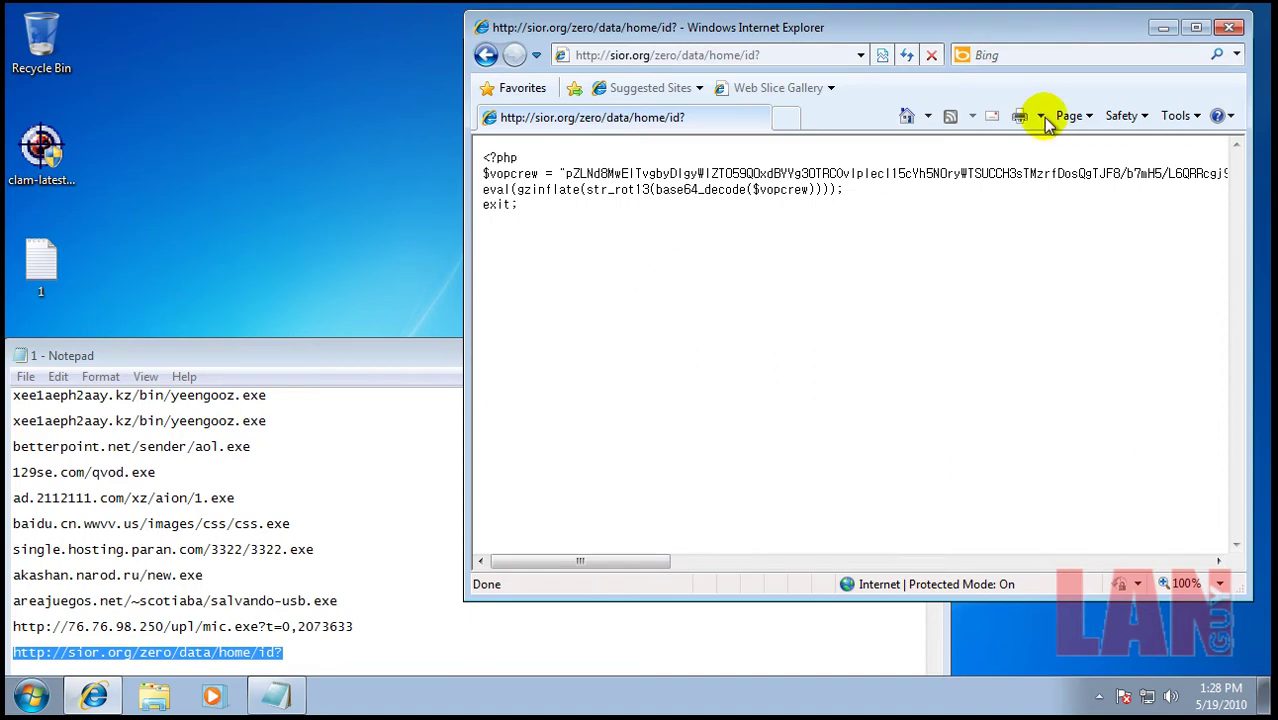
Close the URL list without saving its changes and close the browser window
drag(424, 362, 451, 311)
click(955, 306)
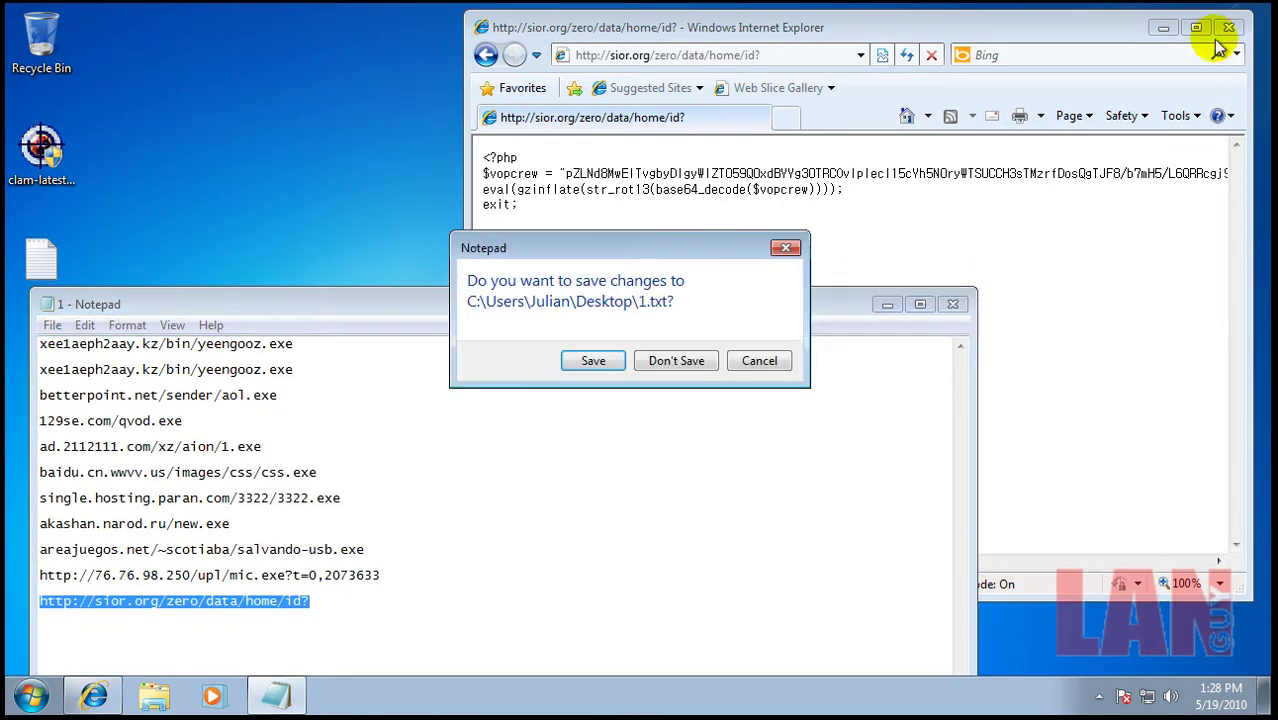
click(683, 362)
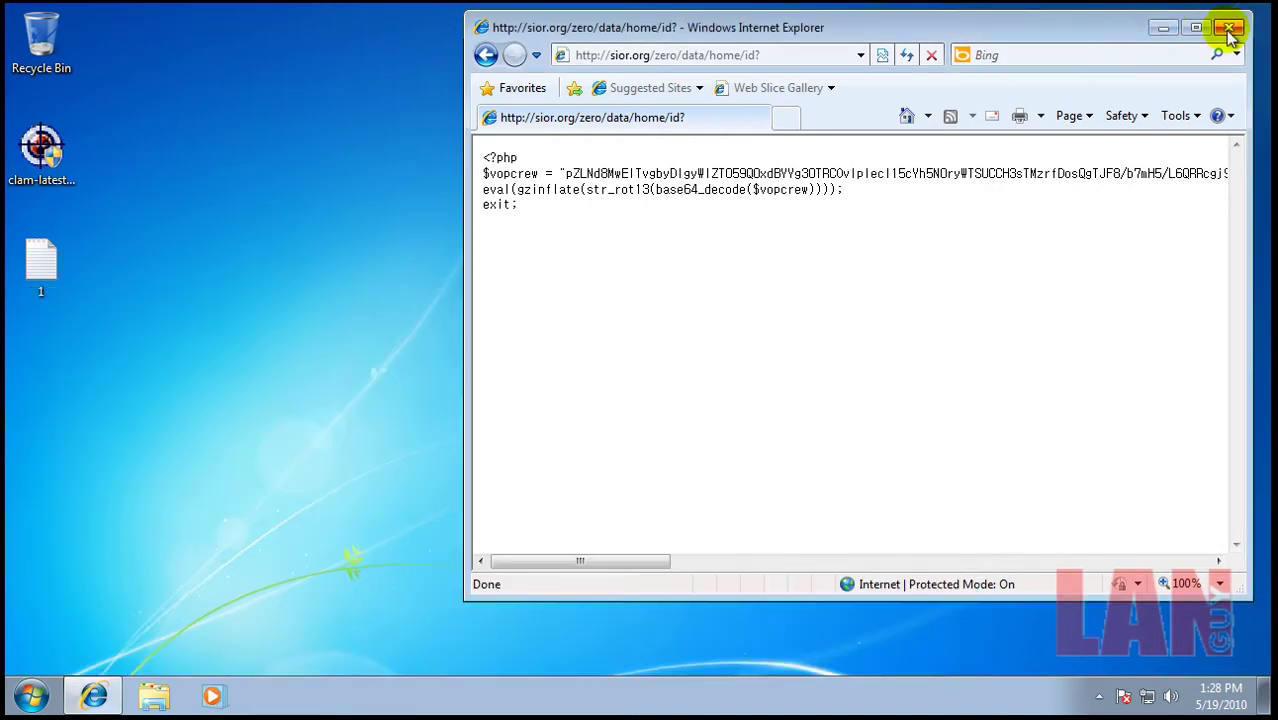
click(1230, 30)
Open ClamAV, run a scan of the running and loadpoint processes, and close ClamAV
click(1101, 696)
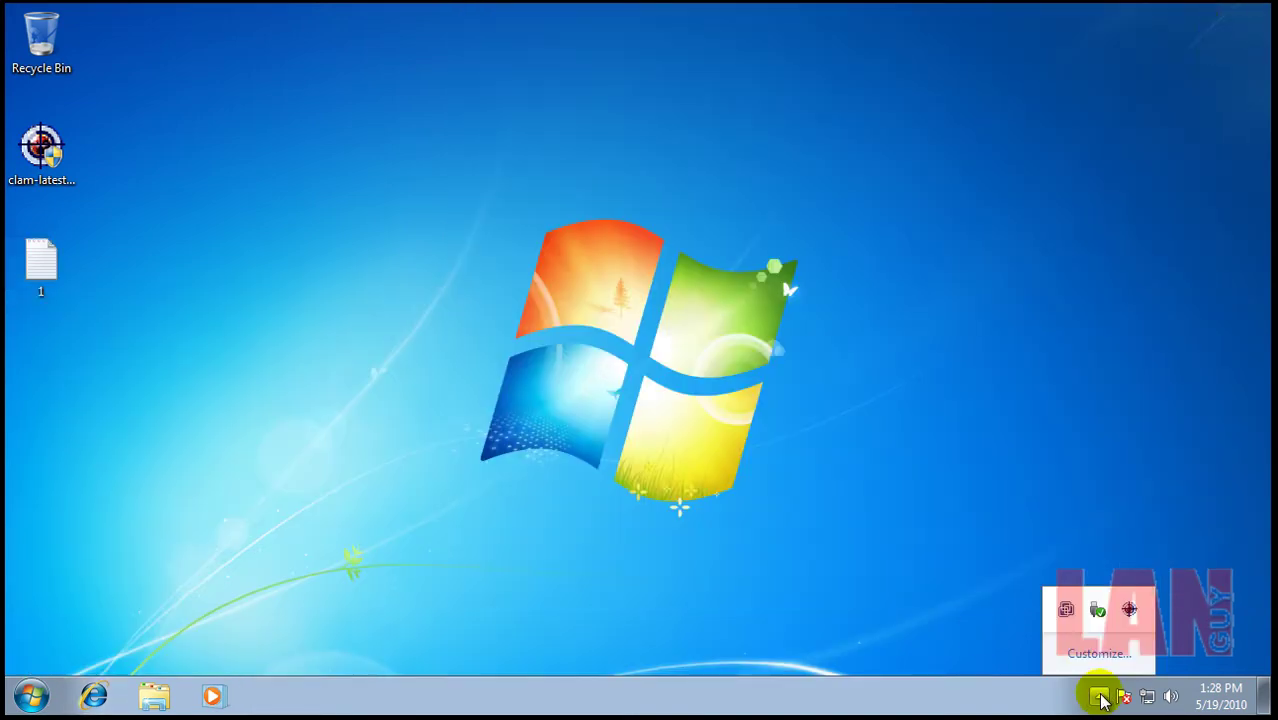
double_click(1130, 612)
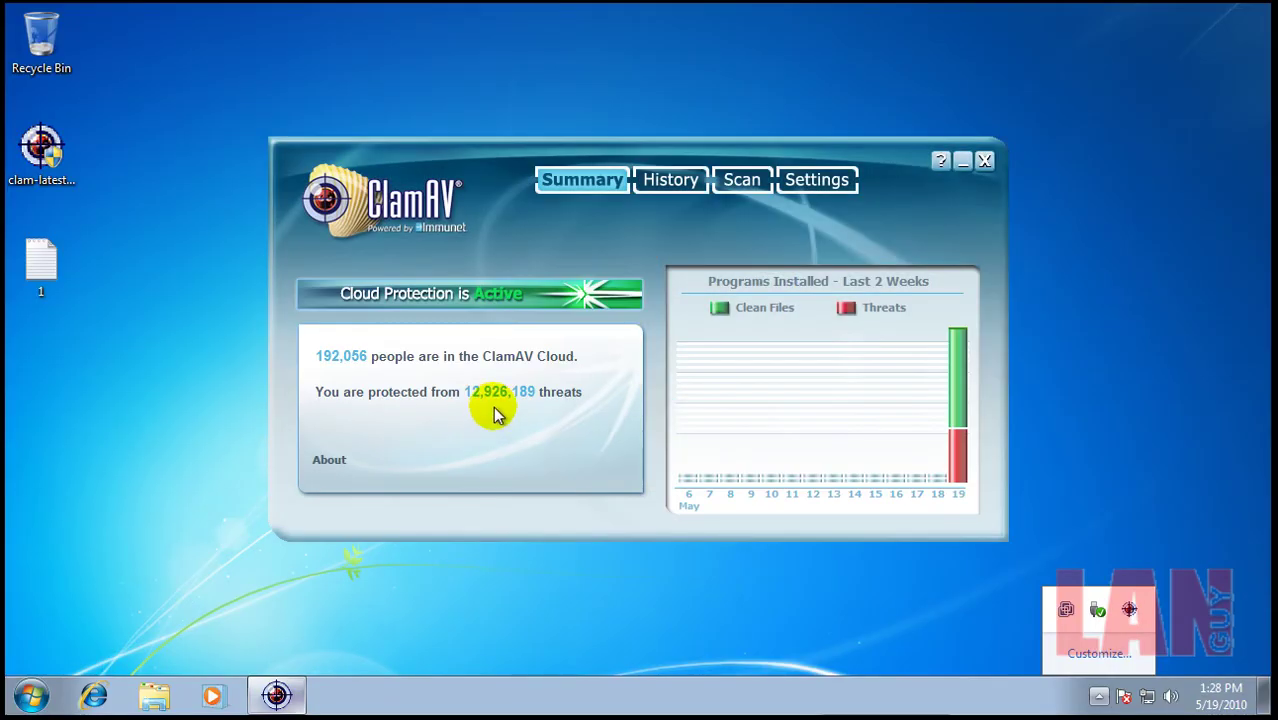
click(740, 188)
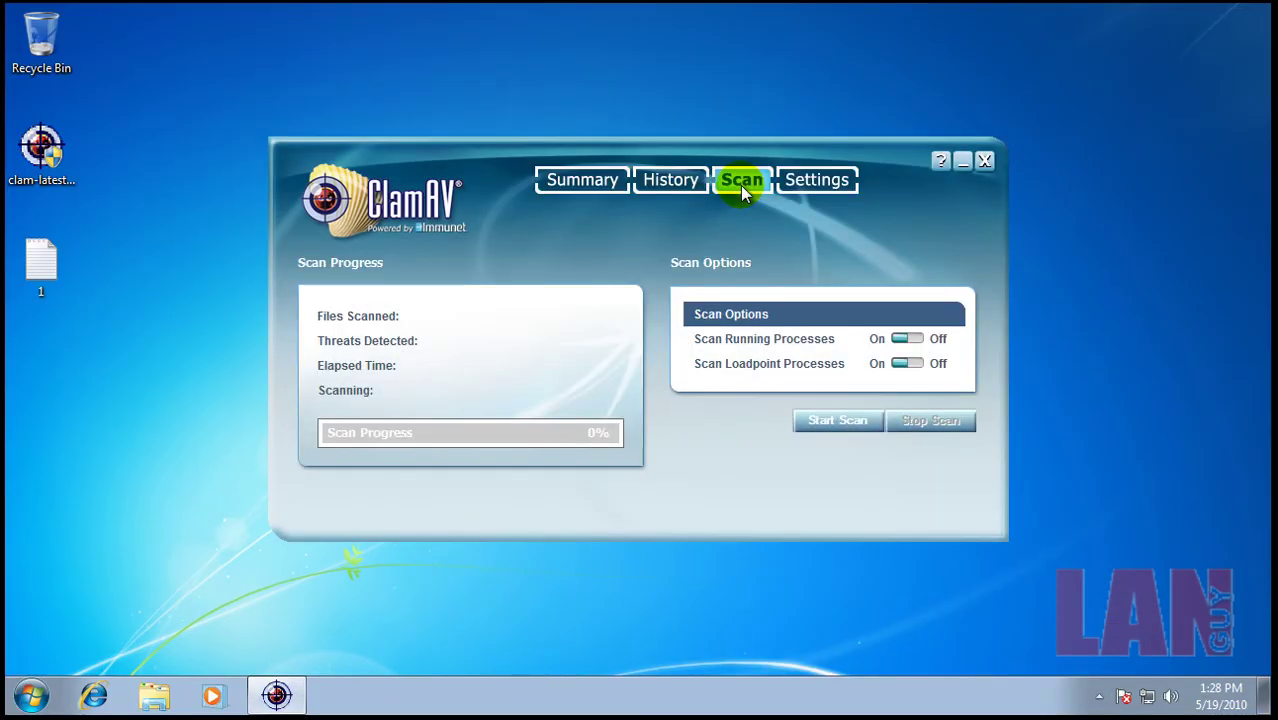
click(832, 421)
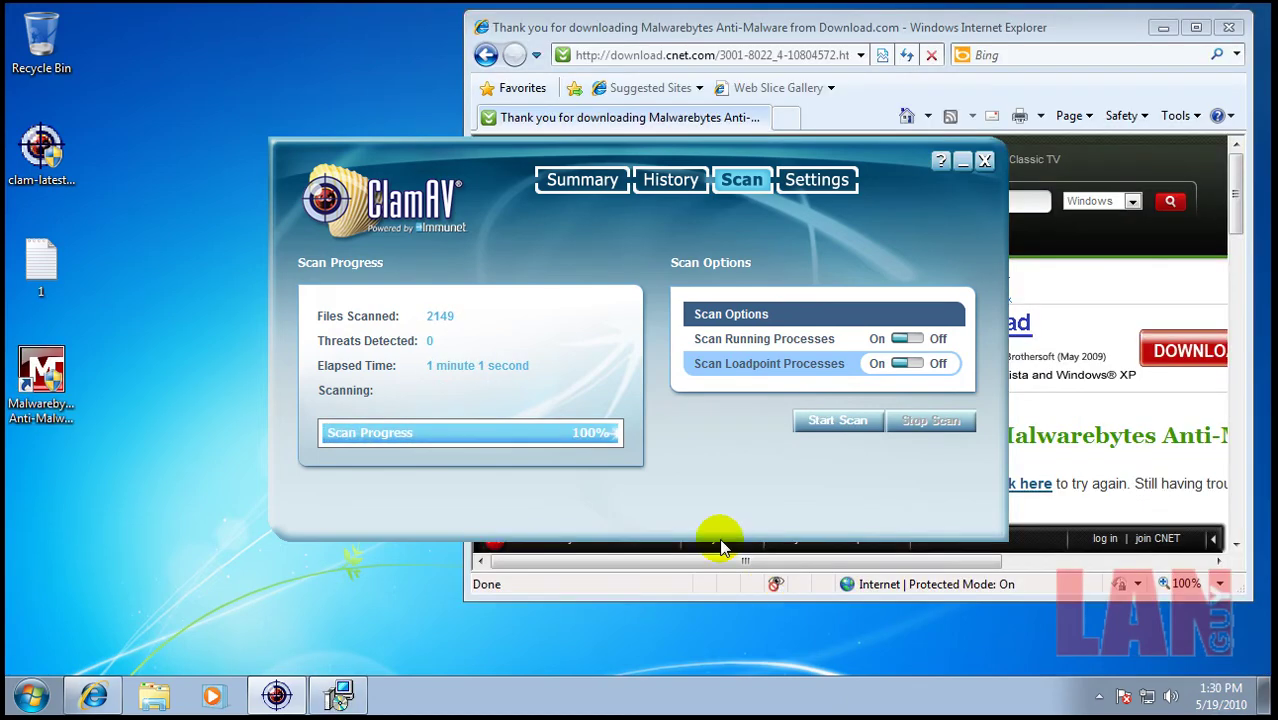
click(985, 161)
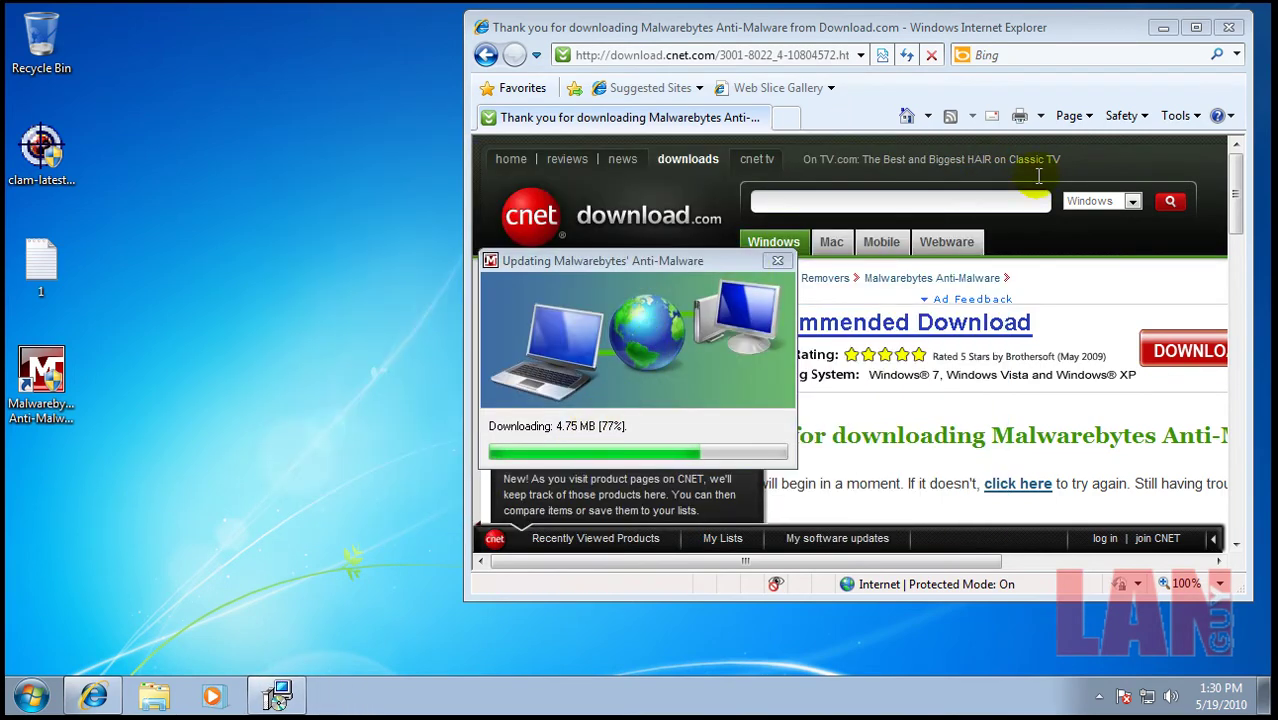
Minimize the browser, dismiss the Malwarebytes scan completion notice and show the list of infected objects
click(1164, 30)
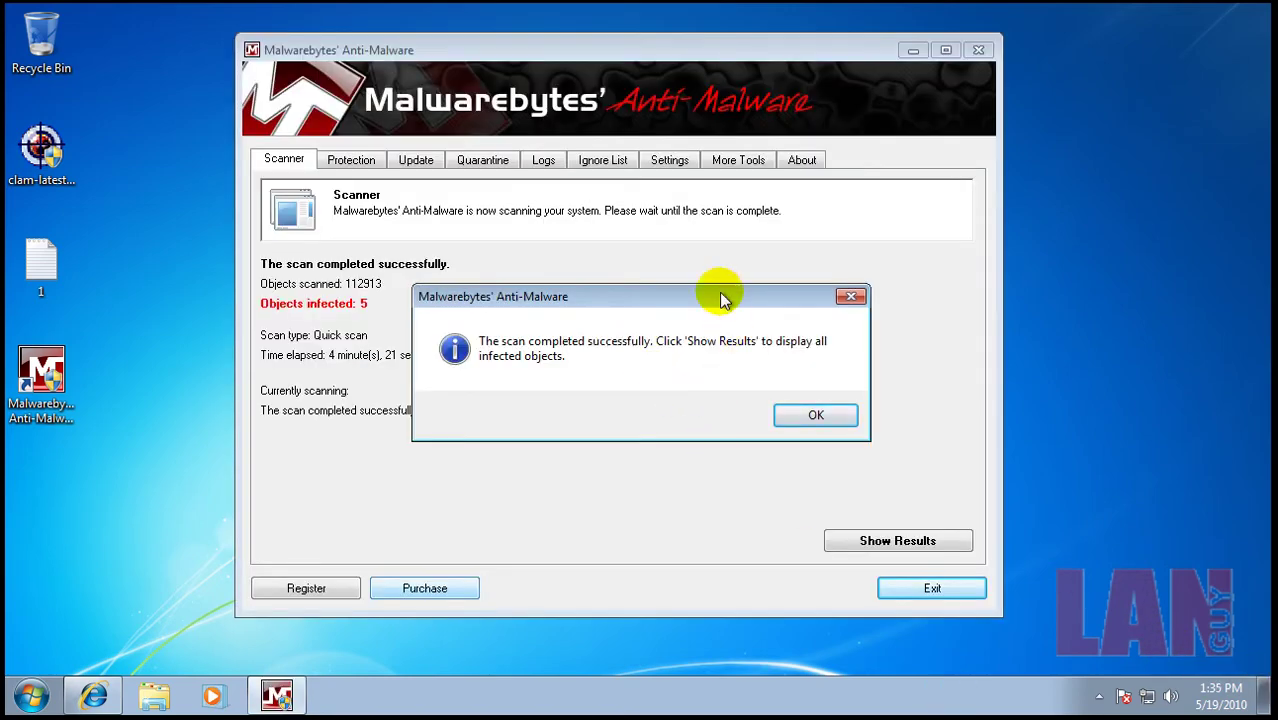
click(816, 414)
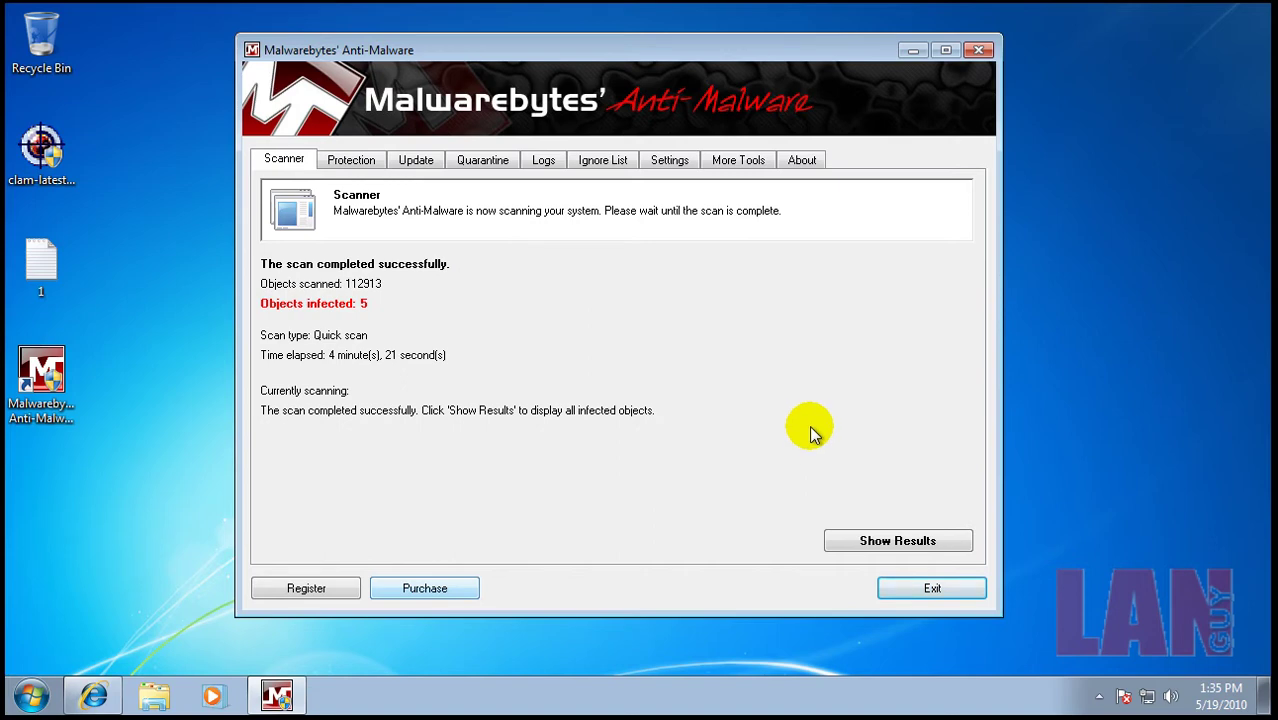
click(874, 538)
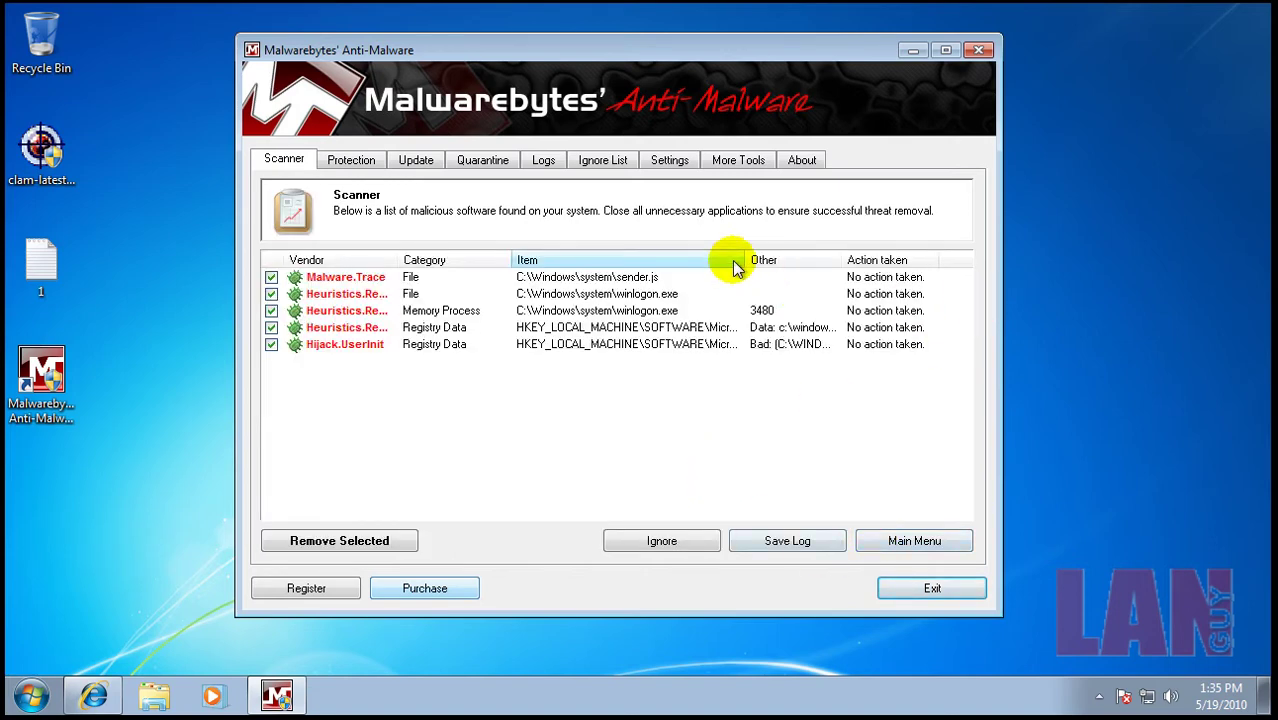
Widen the Item and Vendor columns of the results, then enlarge the Malwarebytes window and reposition it
drag(745, 257, 875, 255)
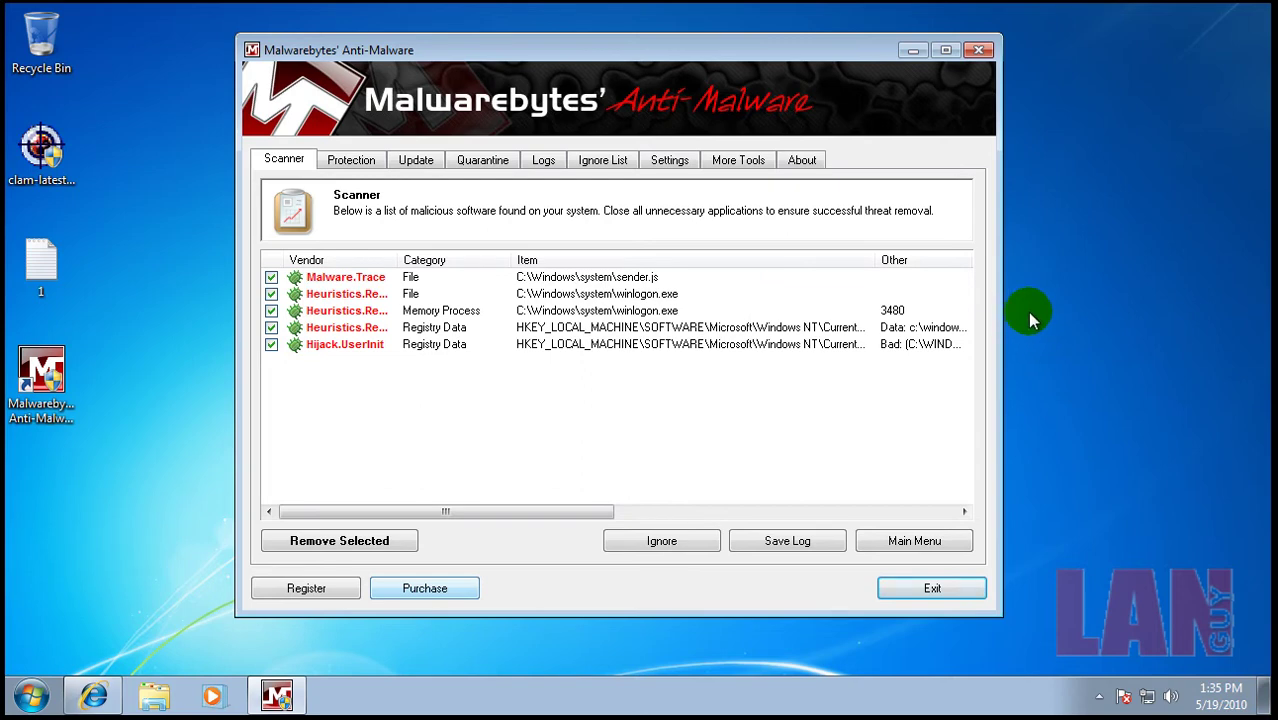
drag(400, 251, 478, 251)
click(582, 310)
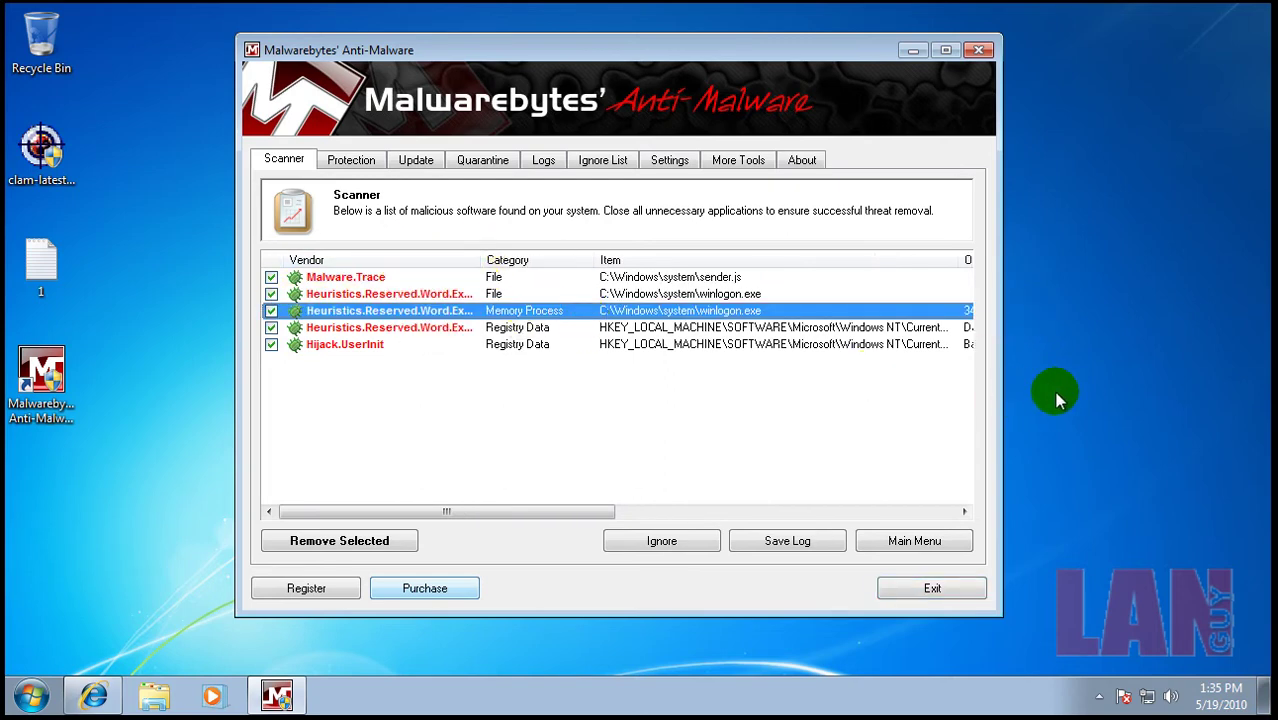
drag(1000, 391, 1217, 388)
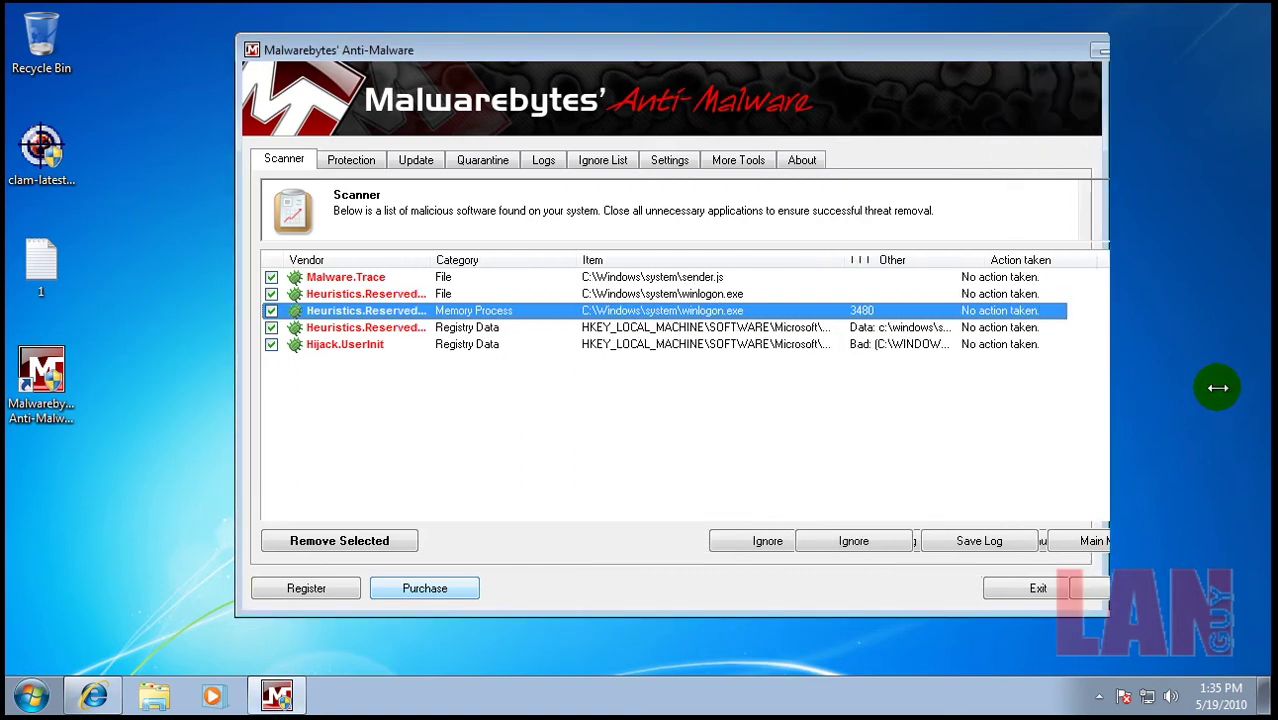
drag(746, 54, 630, 57)
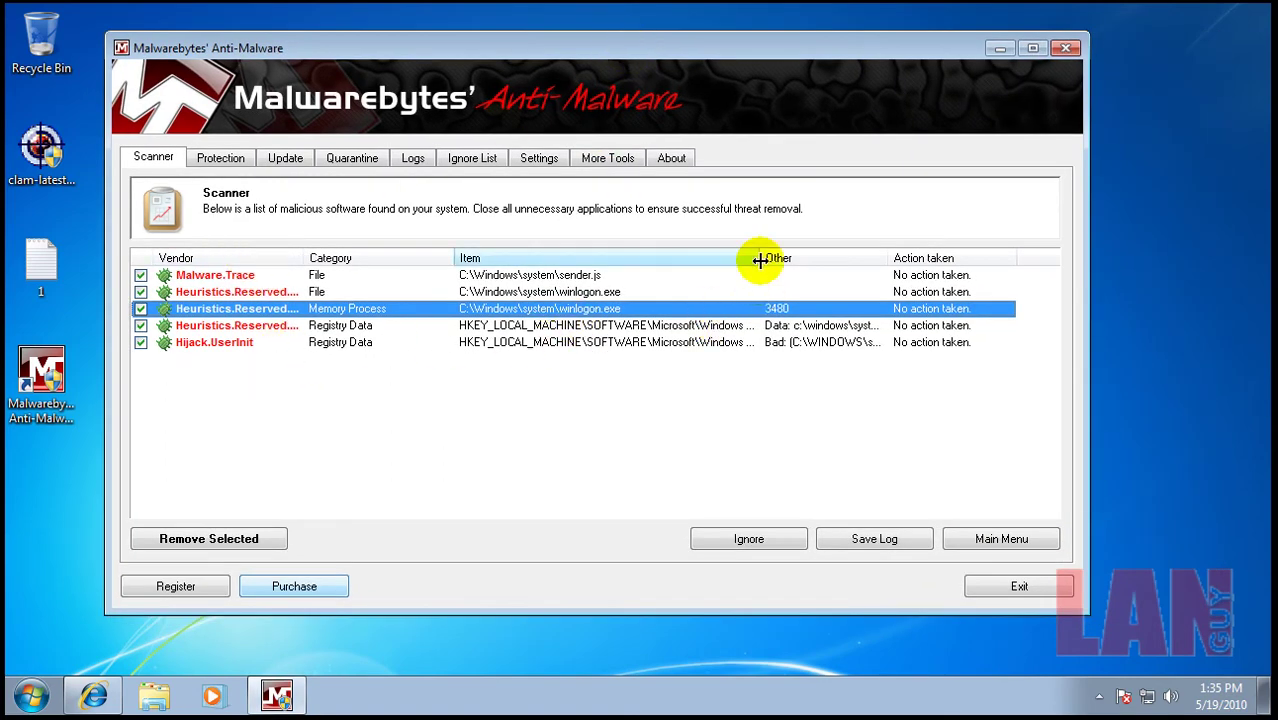
Widen the Item, Other and Vendor columns further and examine the registry, winlogon.exe and sender.js entries
drag(759, 258, 826, 262)
click(756, 328)
click(756, 342)
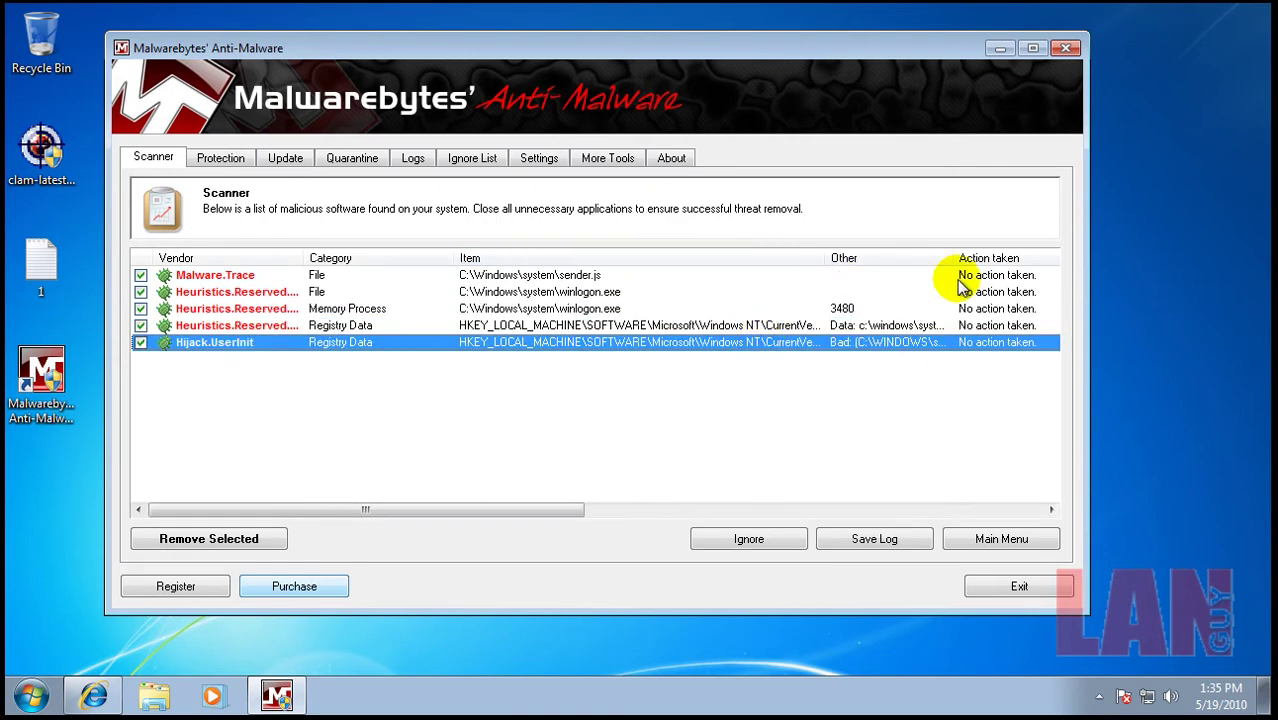
drag(955, 259, 1083, 257)
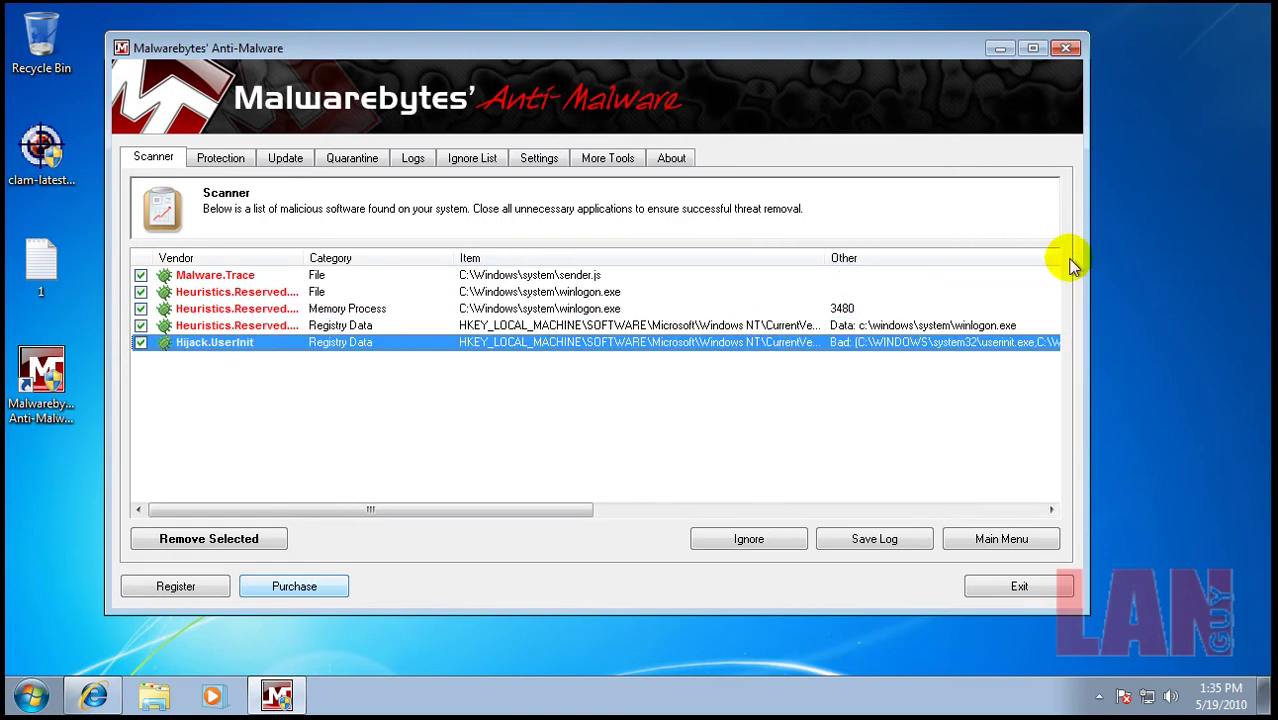
click(531, 291)
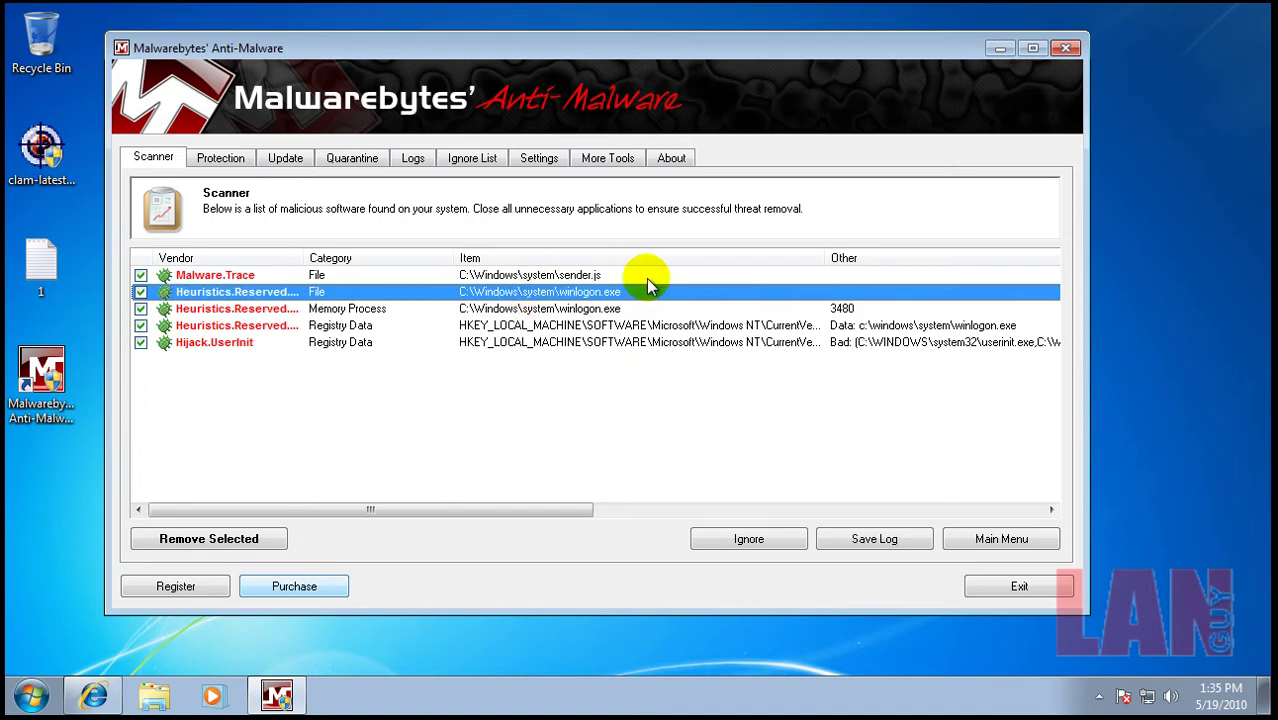
drag(305, 258, 343, 258)
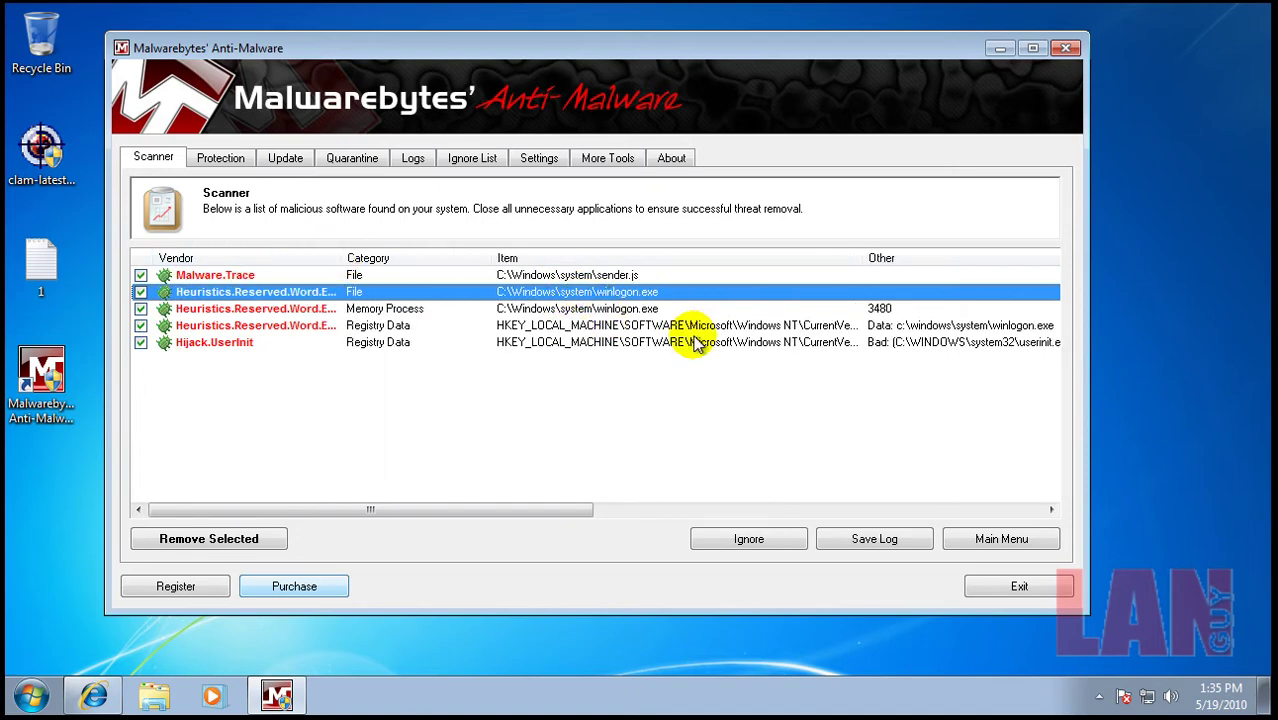
click(580, 275)
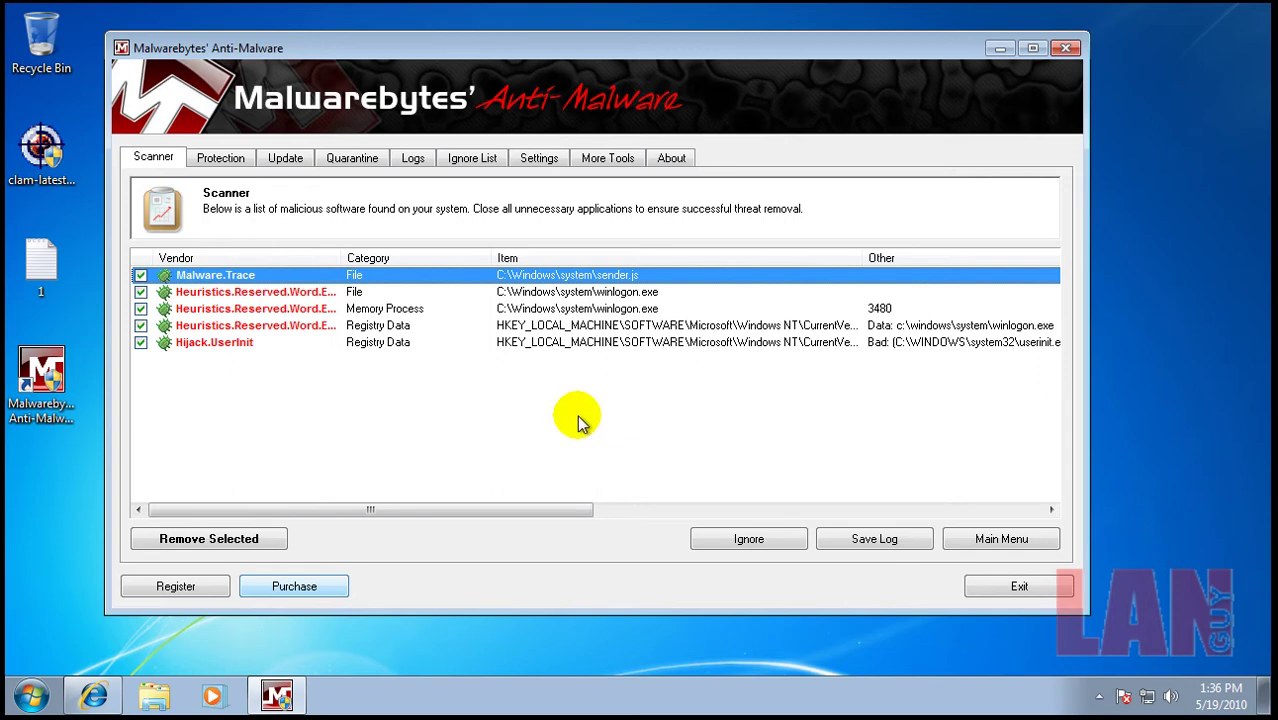
Remove all checked infections from the Malwarebytes results and decline the computer restart
click(279, 536)
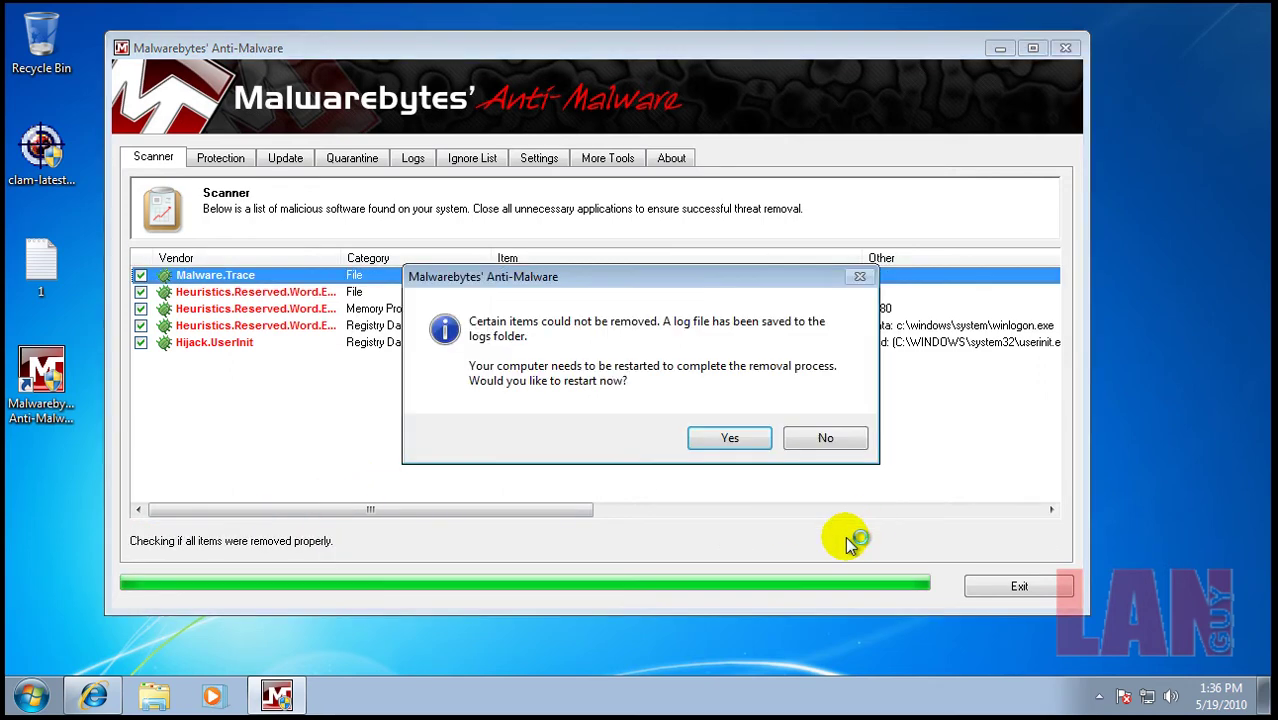
click(824, 437)
click(952, 304)
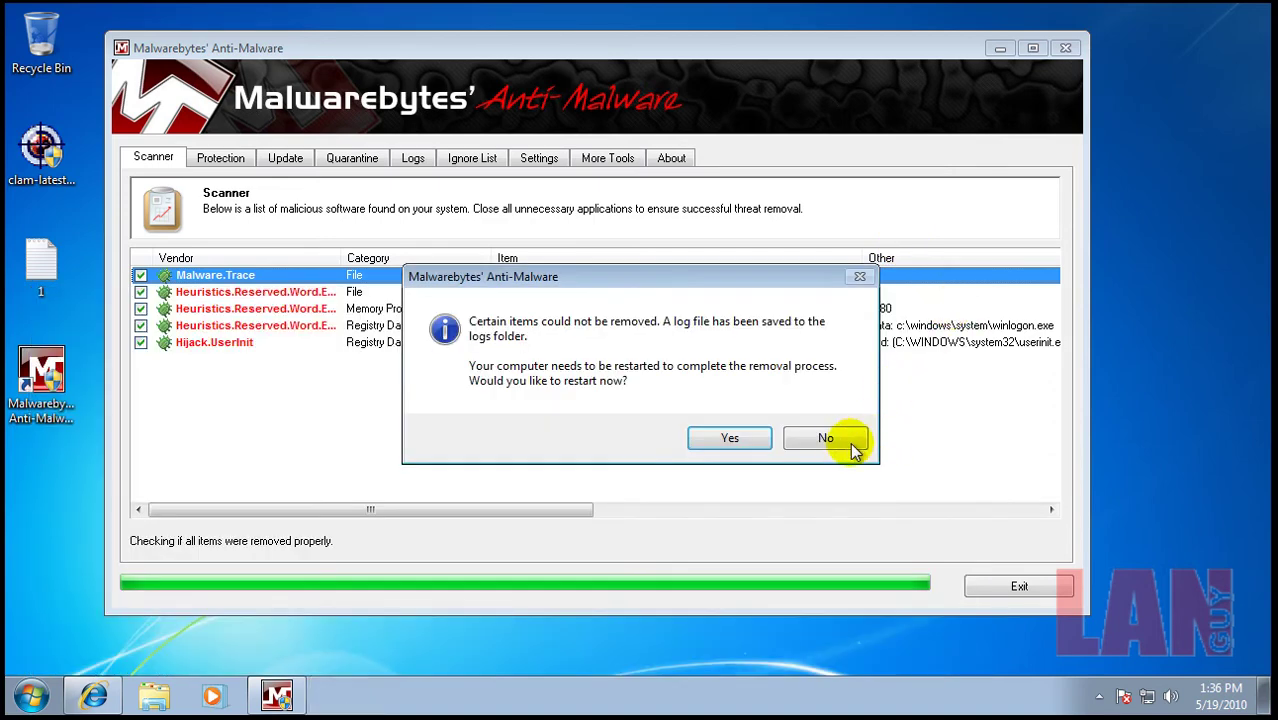
click(824, 437)
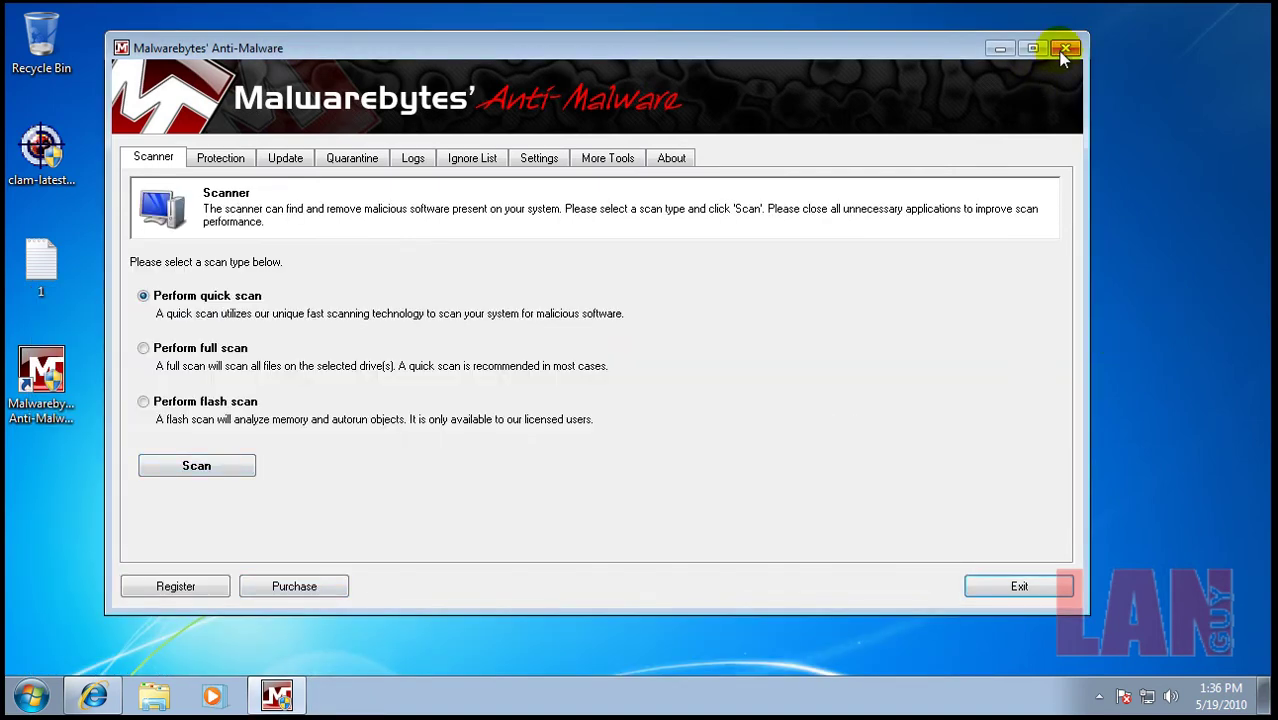
Close Malwarebytes' Anti-Malware and bring back the Internet Explorer window
click(1066, 48)
click(93, 696)
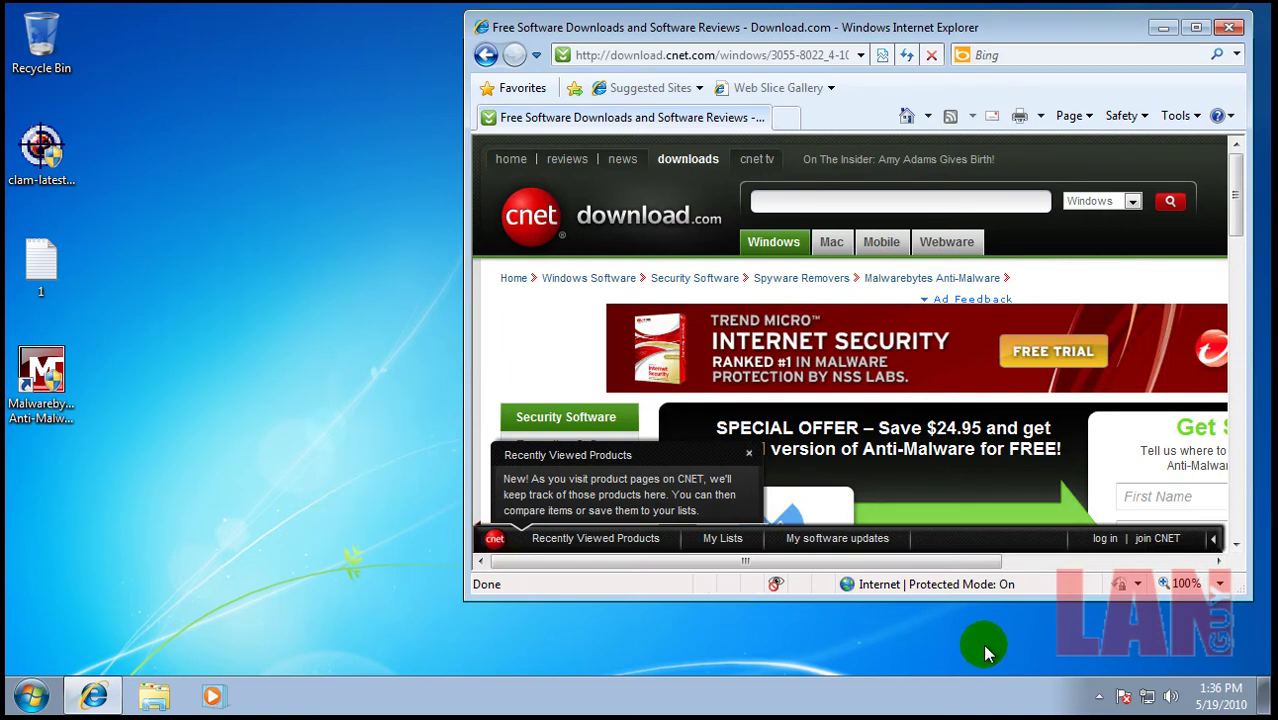
mouse_move(1220, 696)
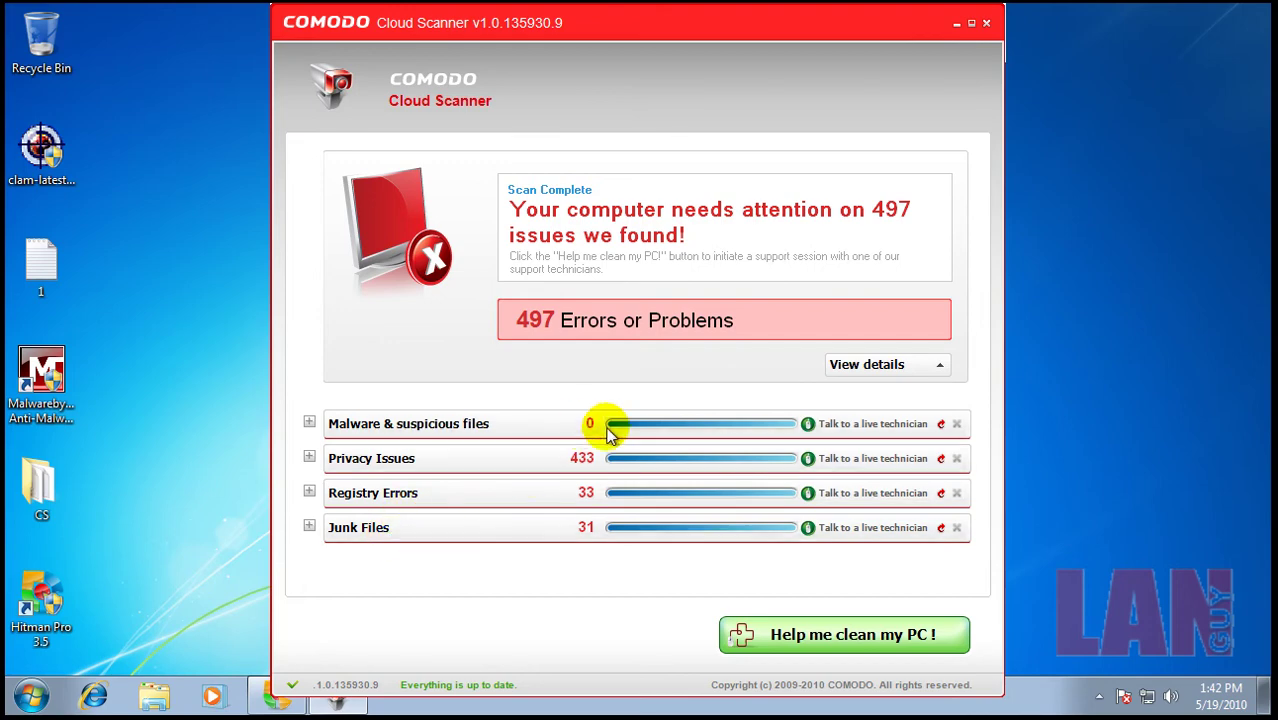
Expand the Malware & suspicious files category in the COMODO Cloud Scanner results and close the scanner
click(309, 423)
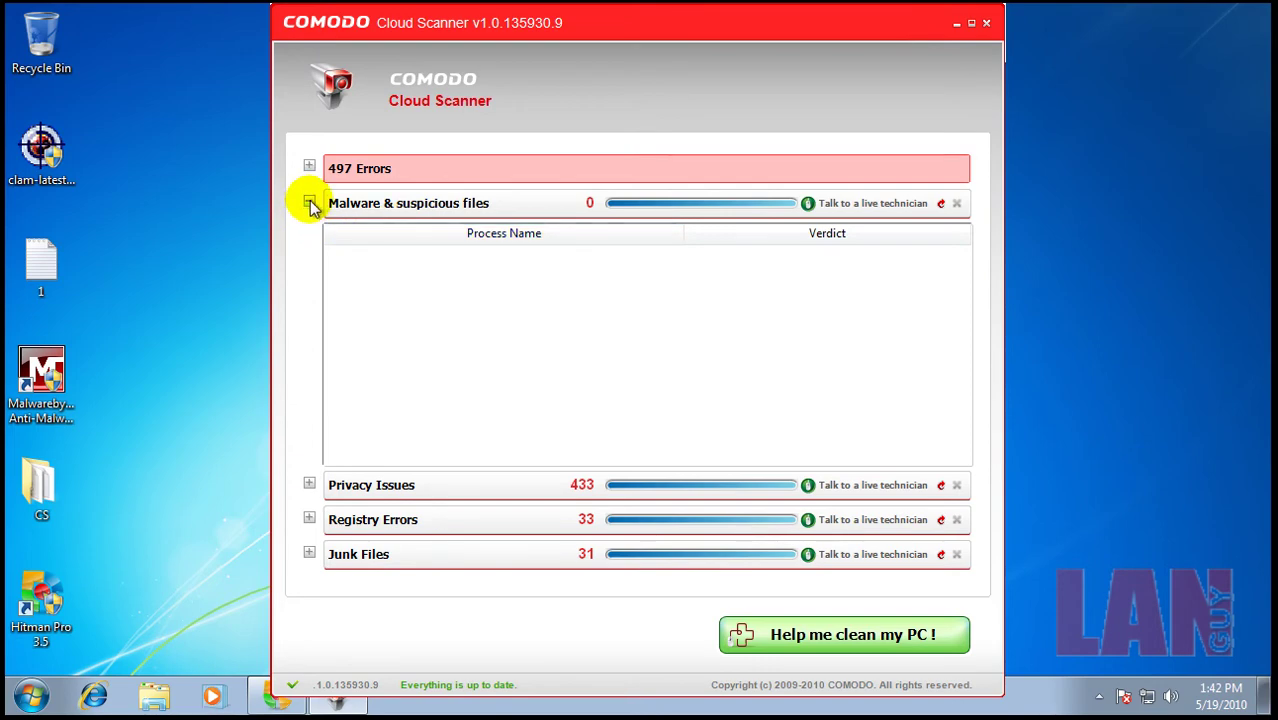
click(985, 24)
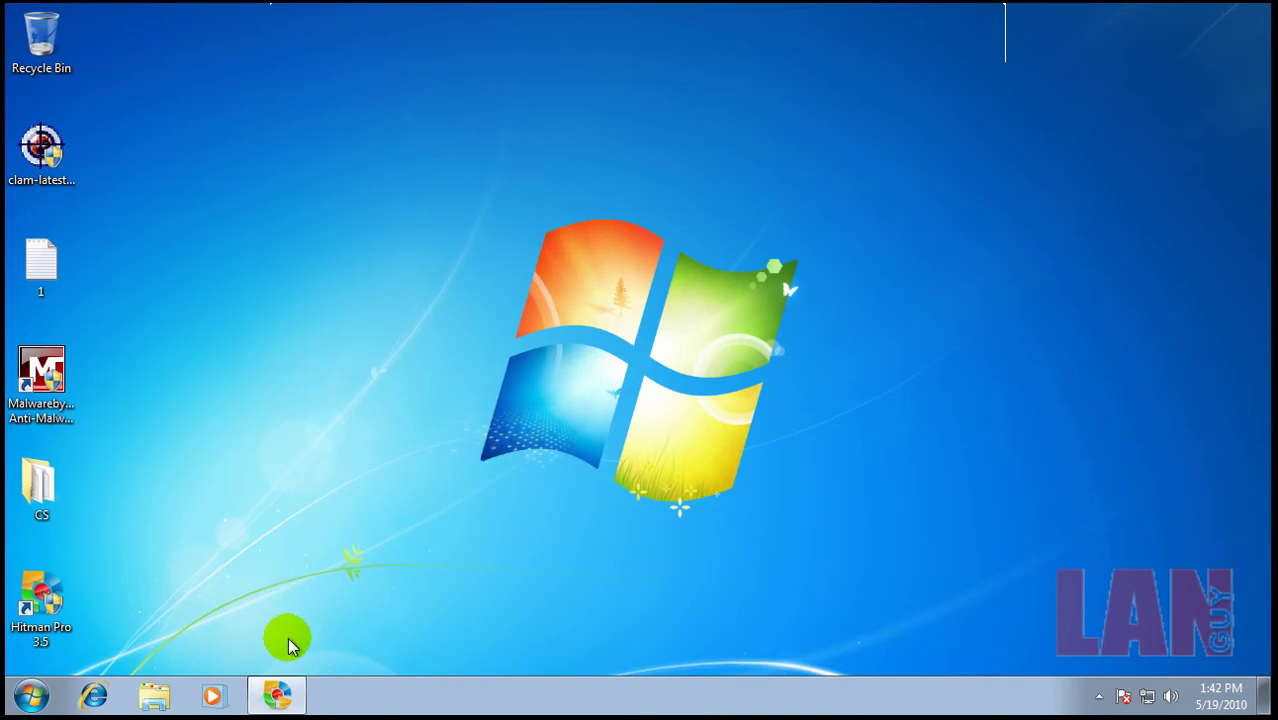
Switch to Hitman Pro, accept its license agreement and start a scan, refreshing the desktop while it runs
click(282, 692)
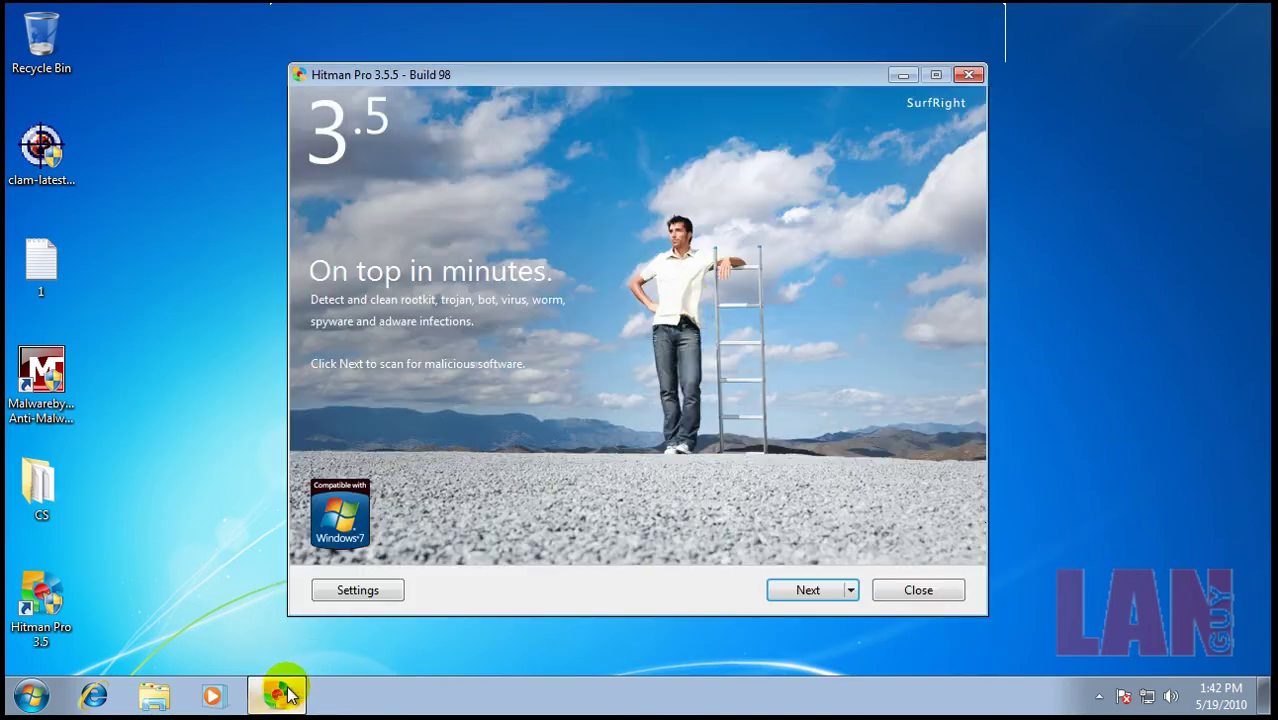
click(810, 590)
click(400, 525)
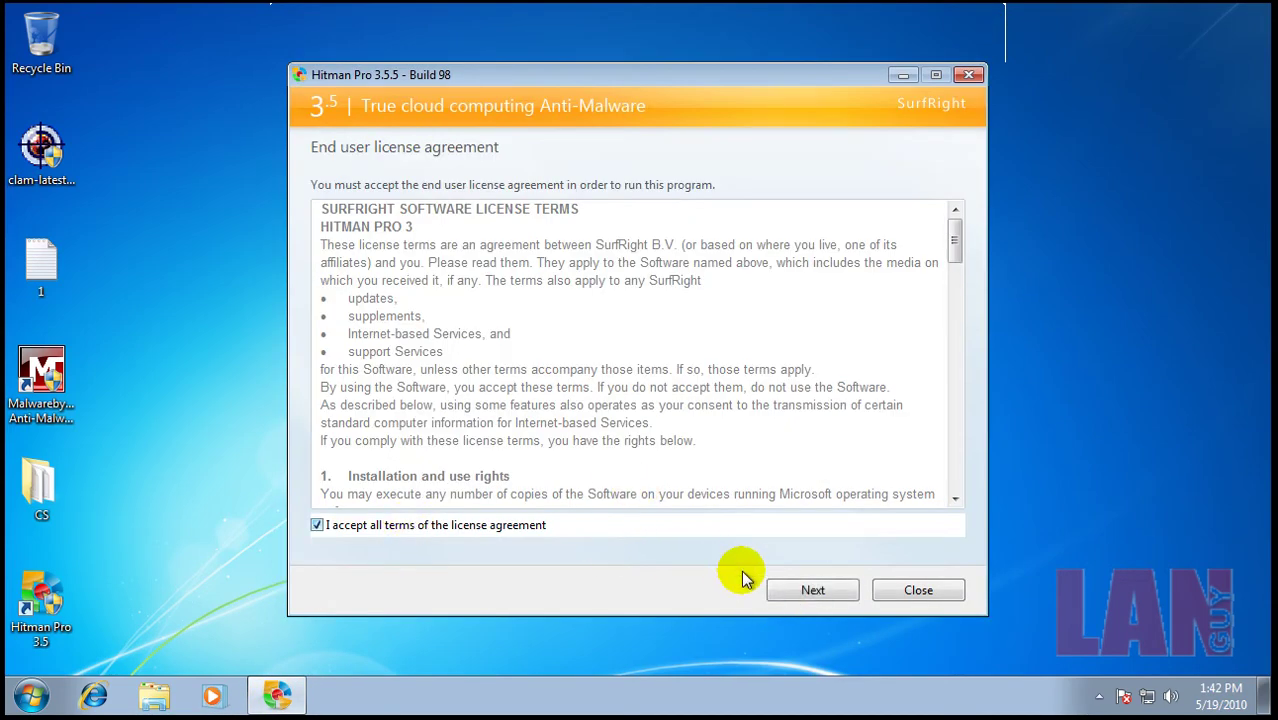
click(806, 592)
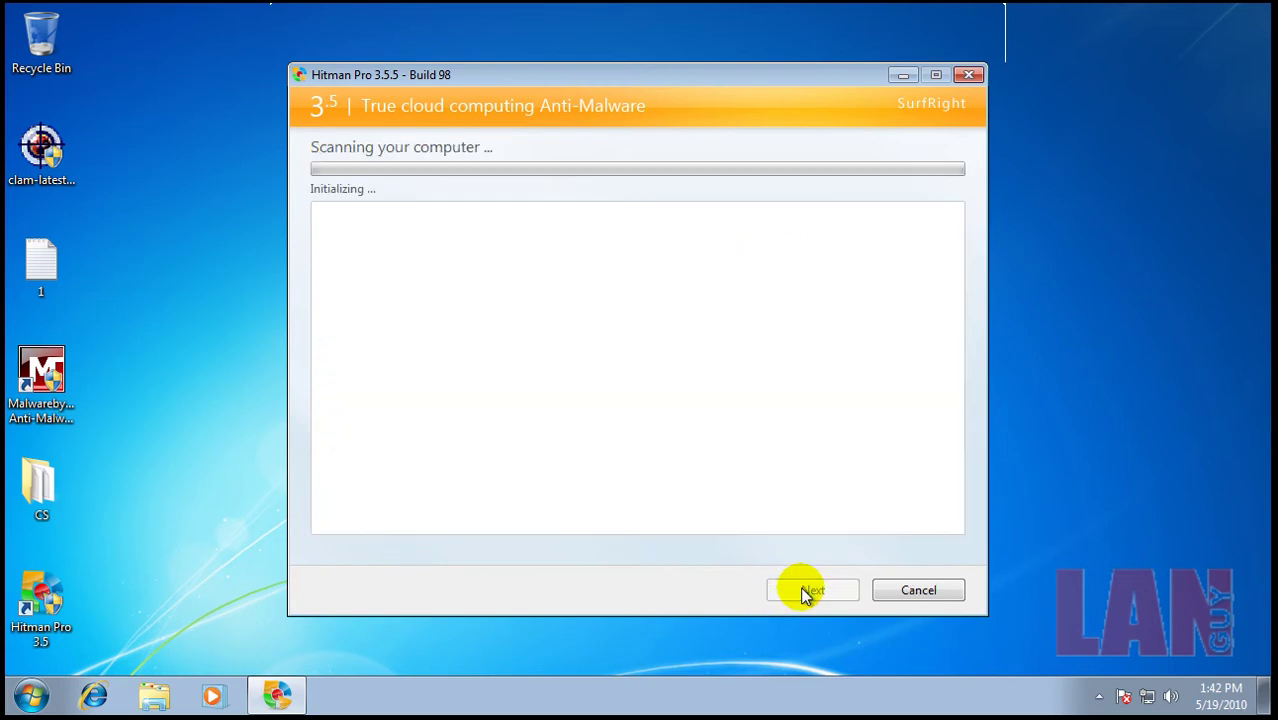
right_click(1148, 530)
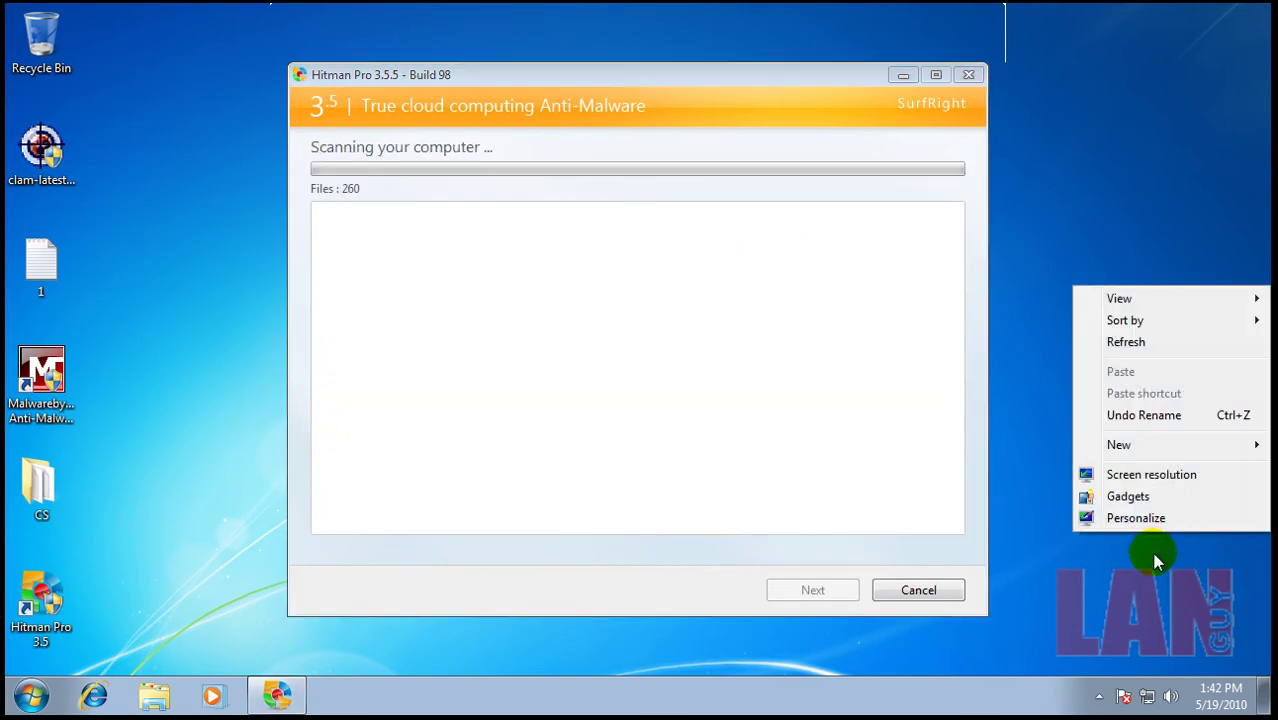
click(1144, 343)
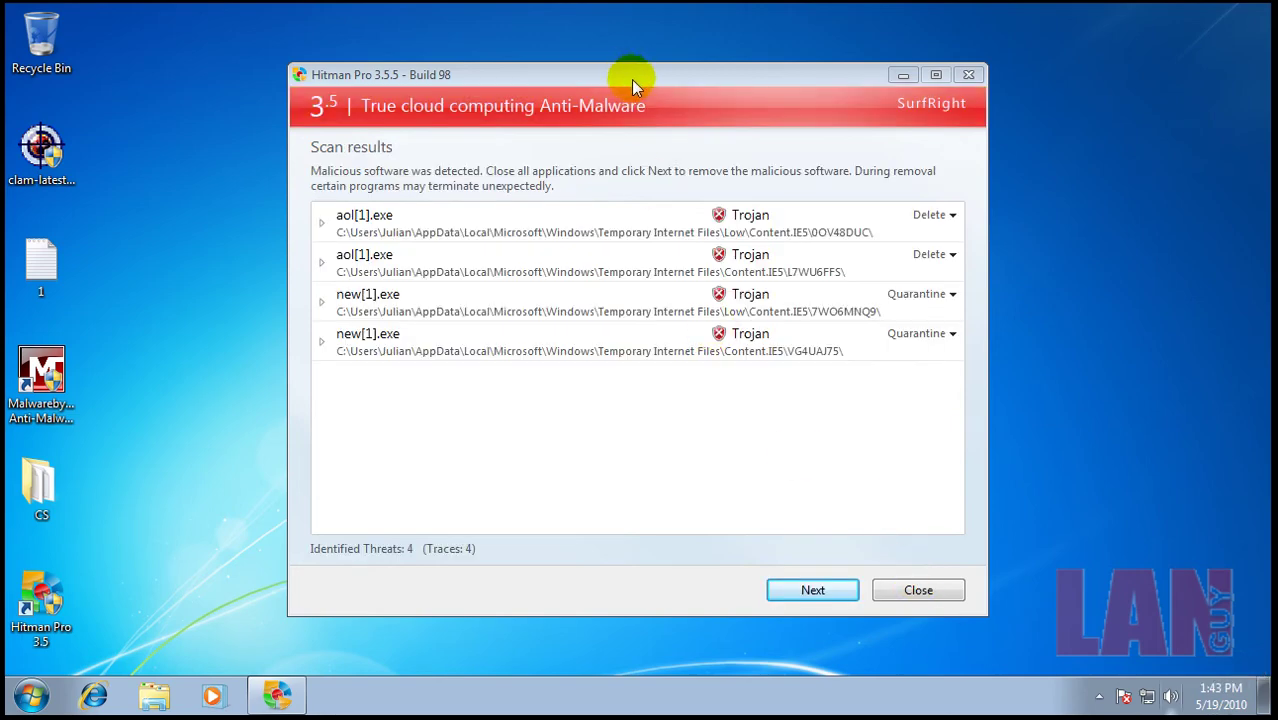
Reposition the Hitman Pro window and examine the aol[1].exe and new[1].exe trojan entries in its scan results
drag(631, 74, 589, 38)
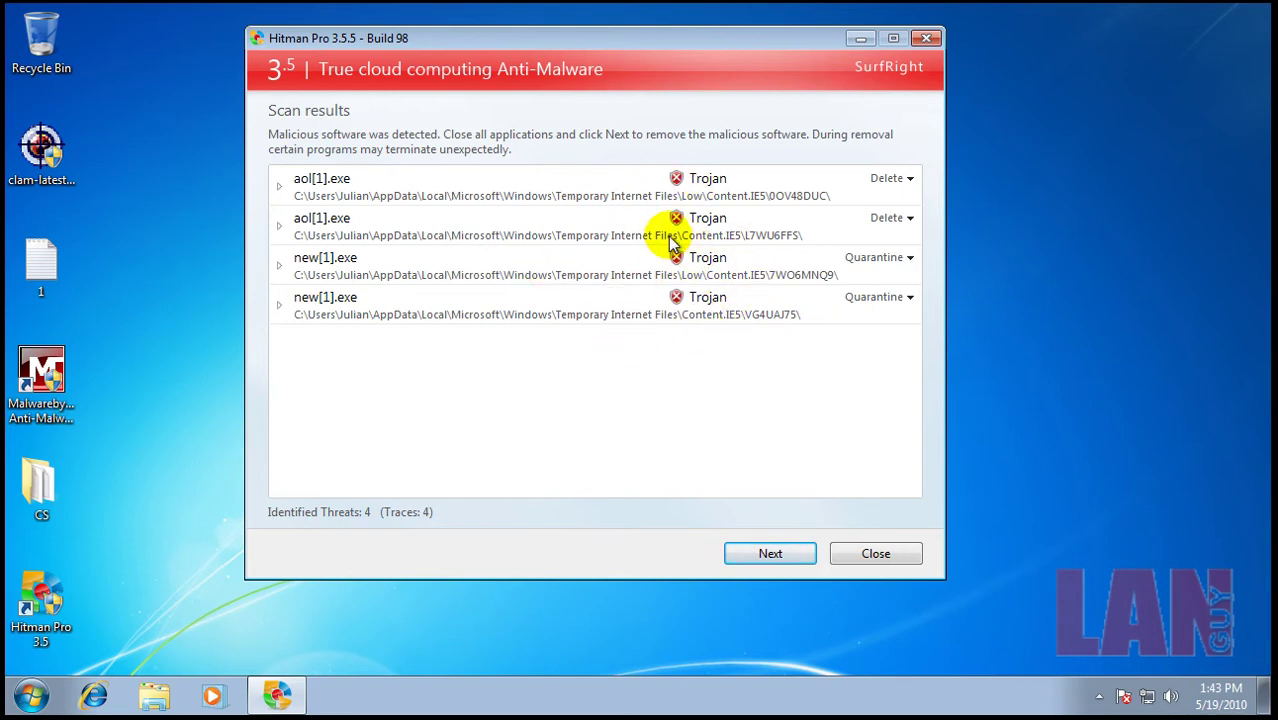
click(70, 378)
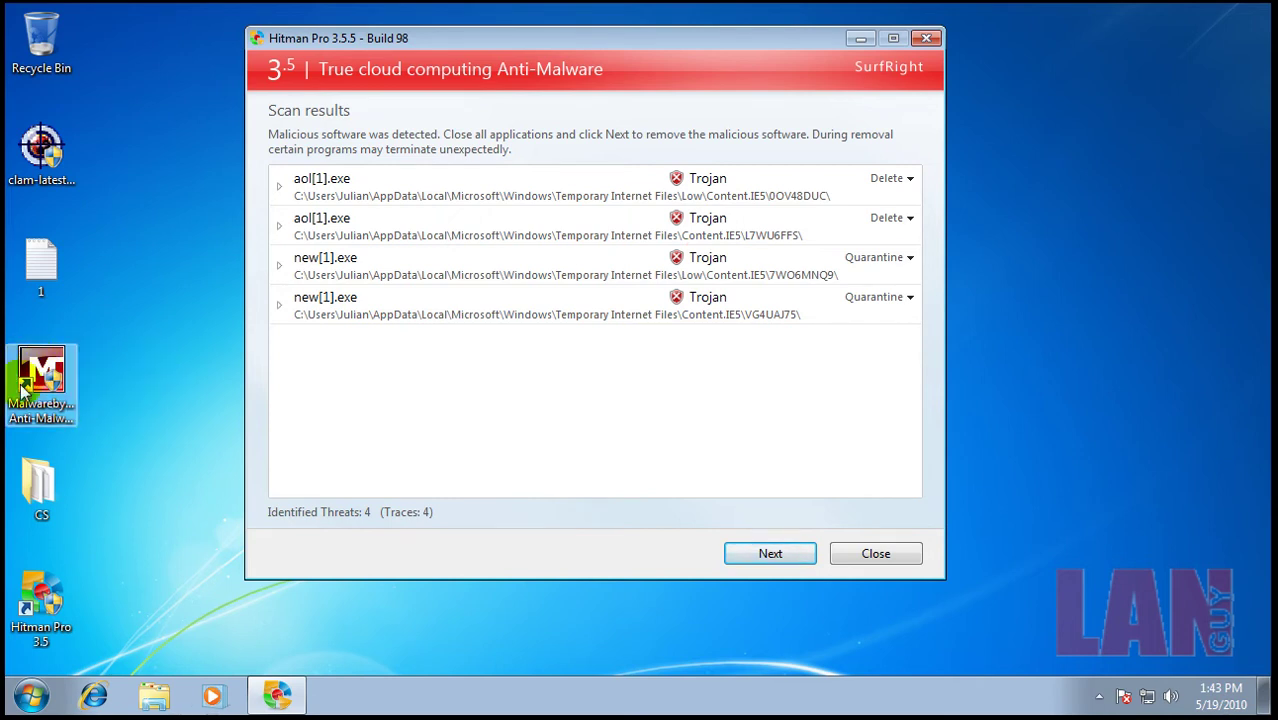
click(224, 372)
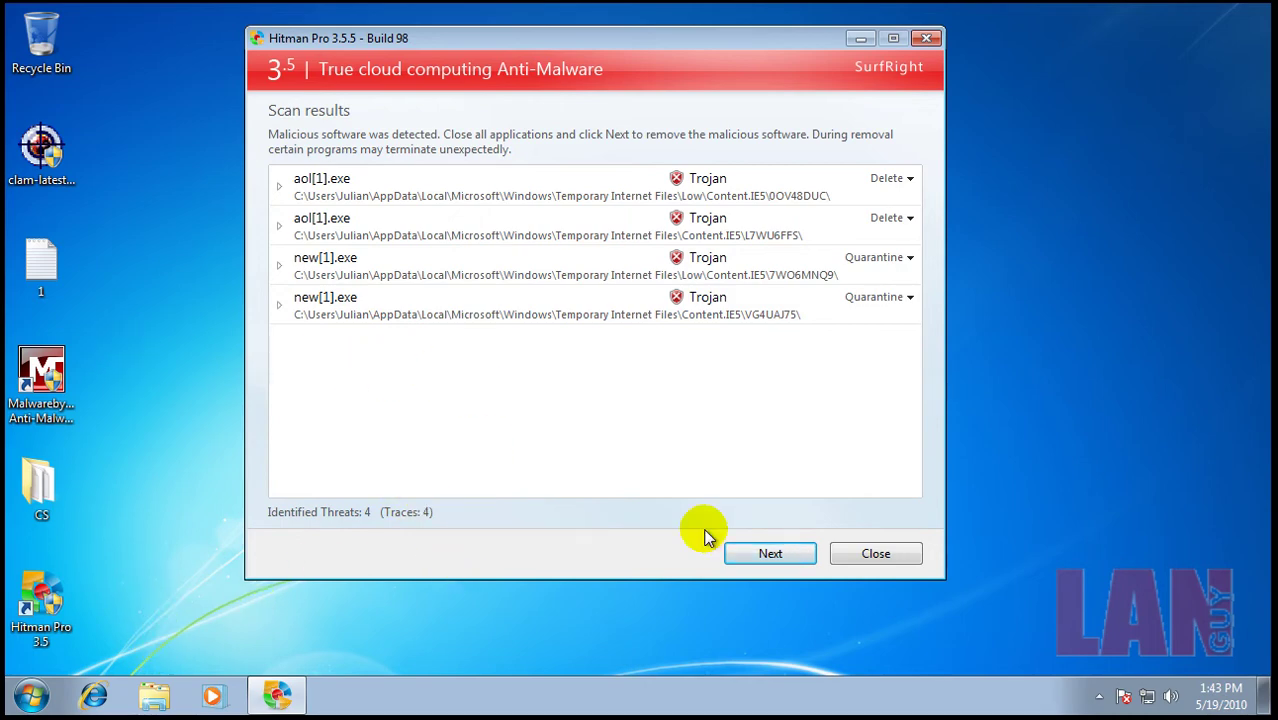
Reopen ClamAV and minimize Hitman Pro to view the ClamAV summary
click(1100, 696)
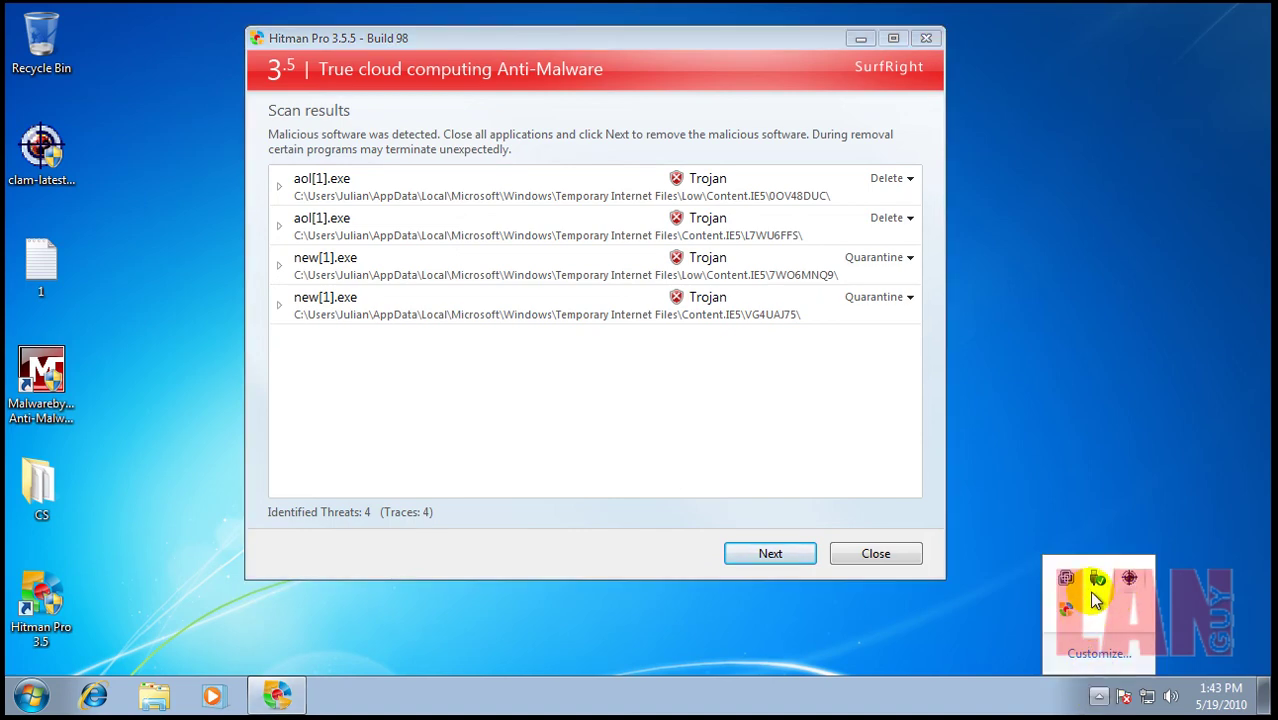
double_click(1132, 580)
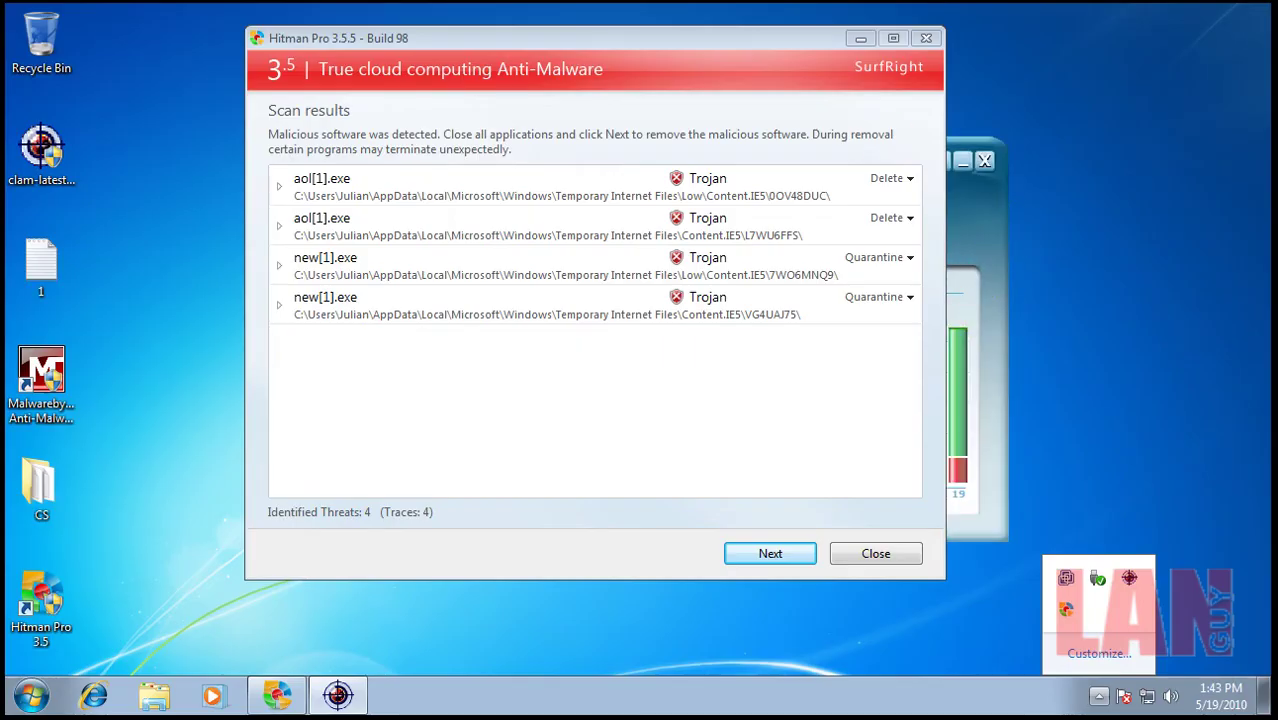
click(856, 36)
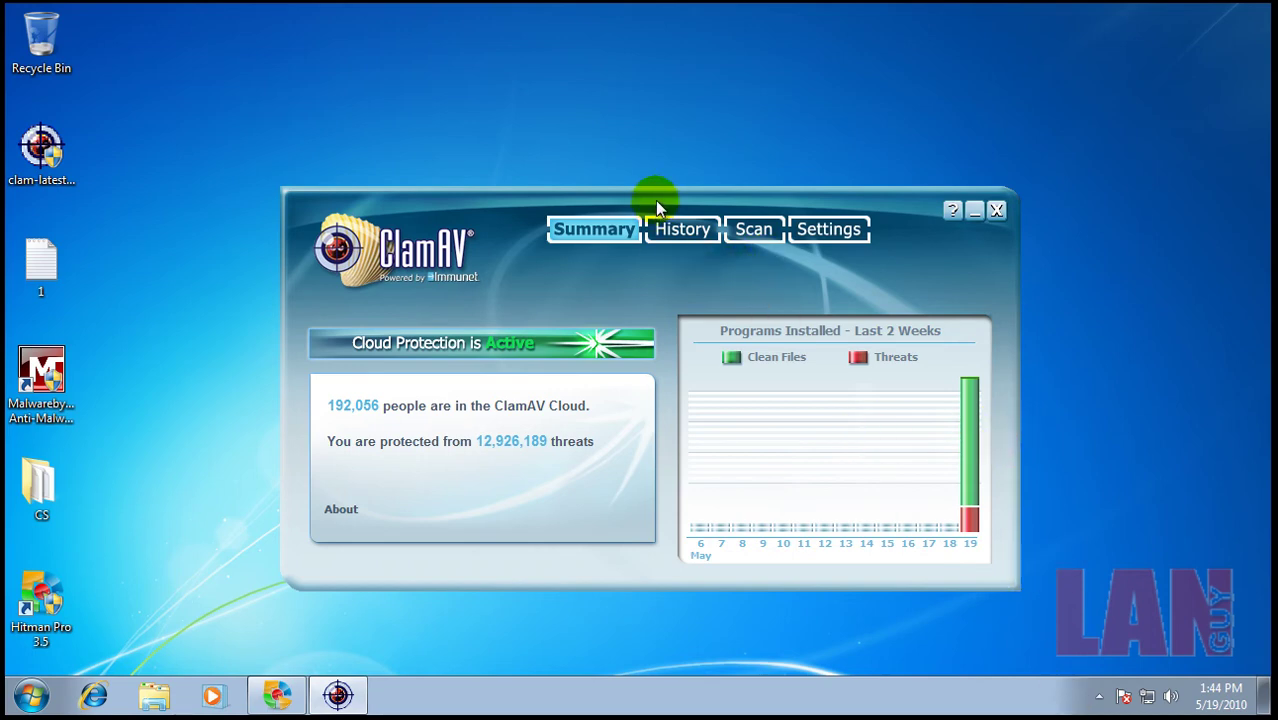
drag(656, 203, 657, 202)
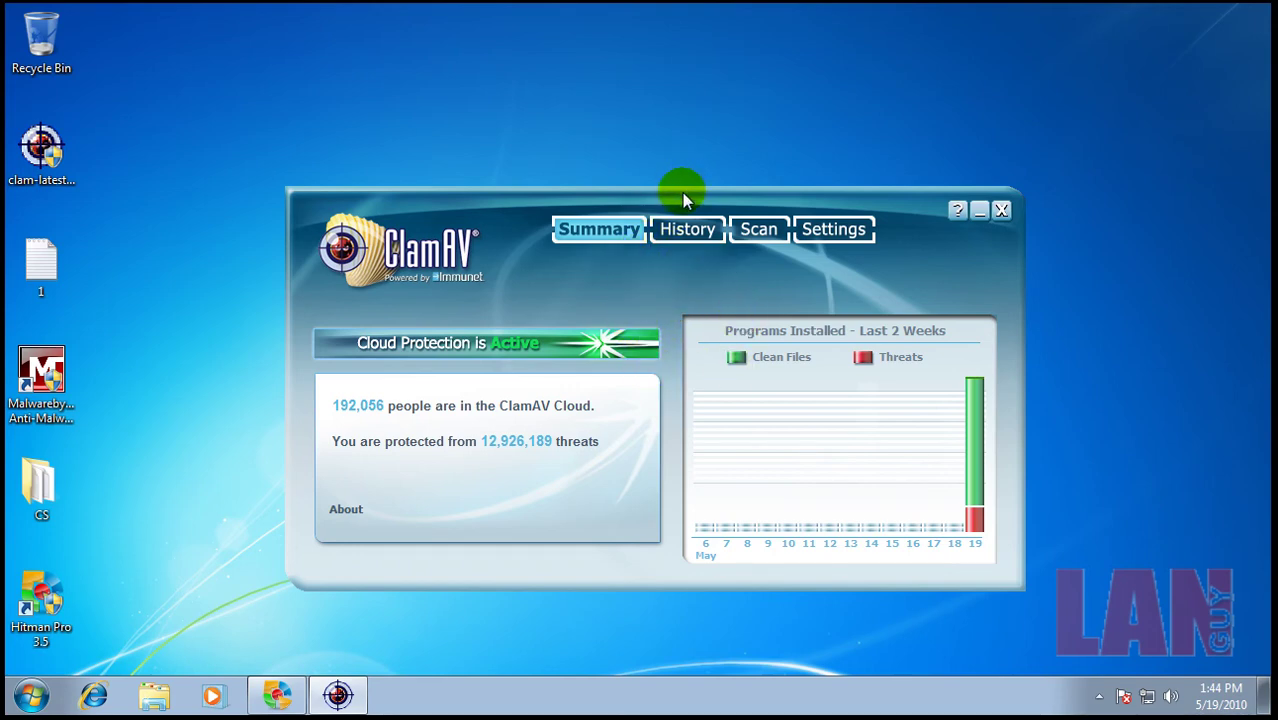
drag(684, 200, 688, 191)
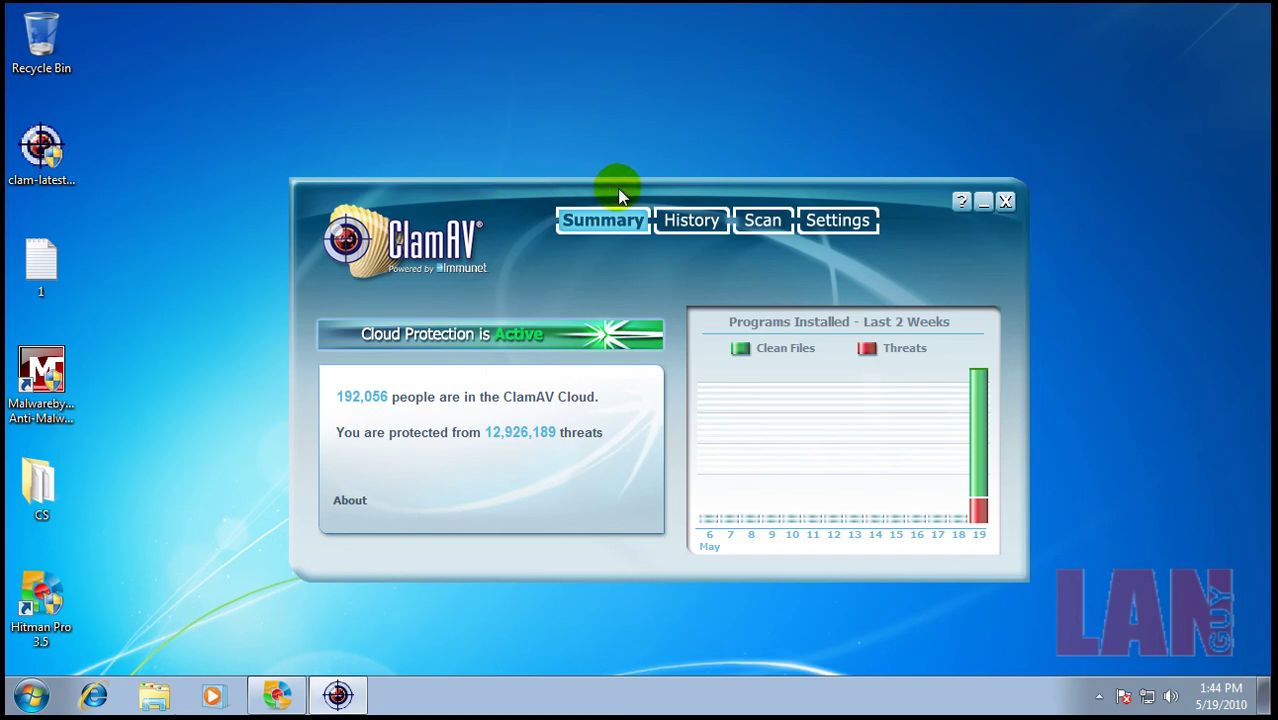
drag(617, 188, 611, 176)
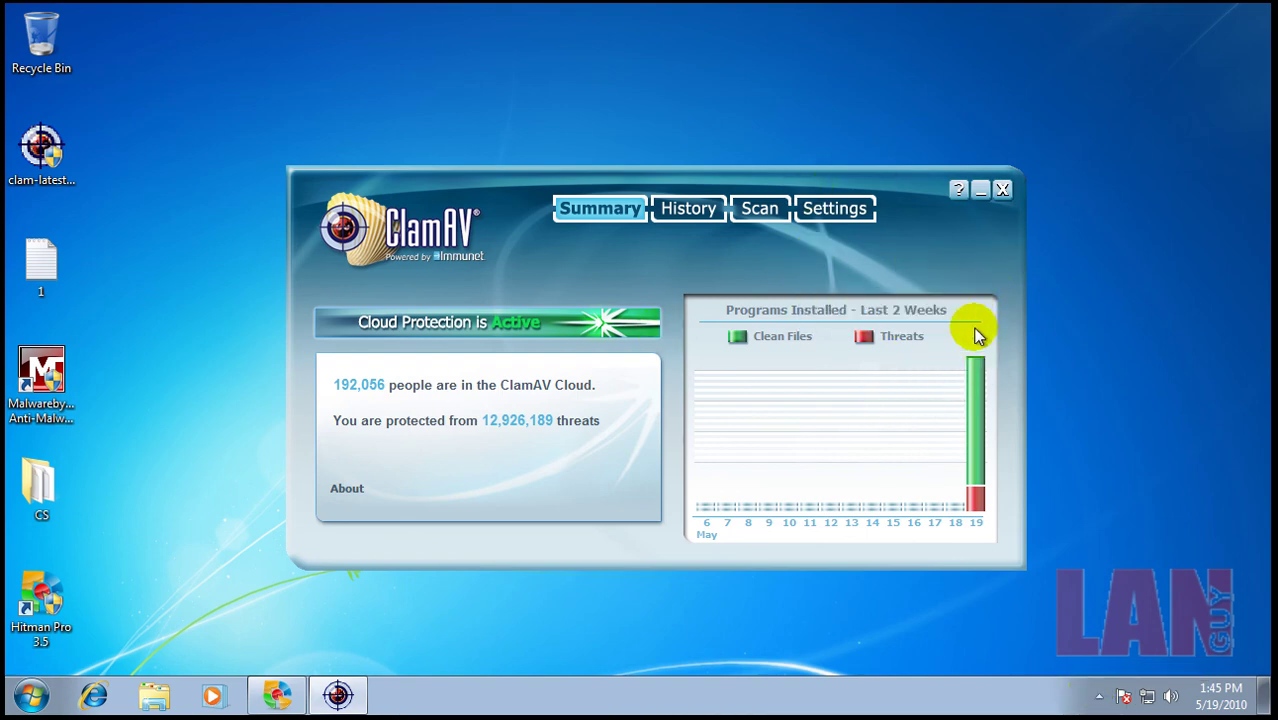
click(940, 235)
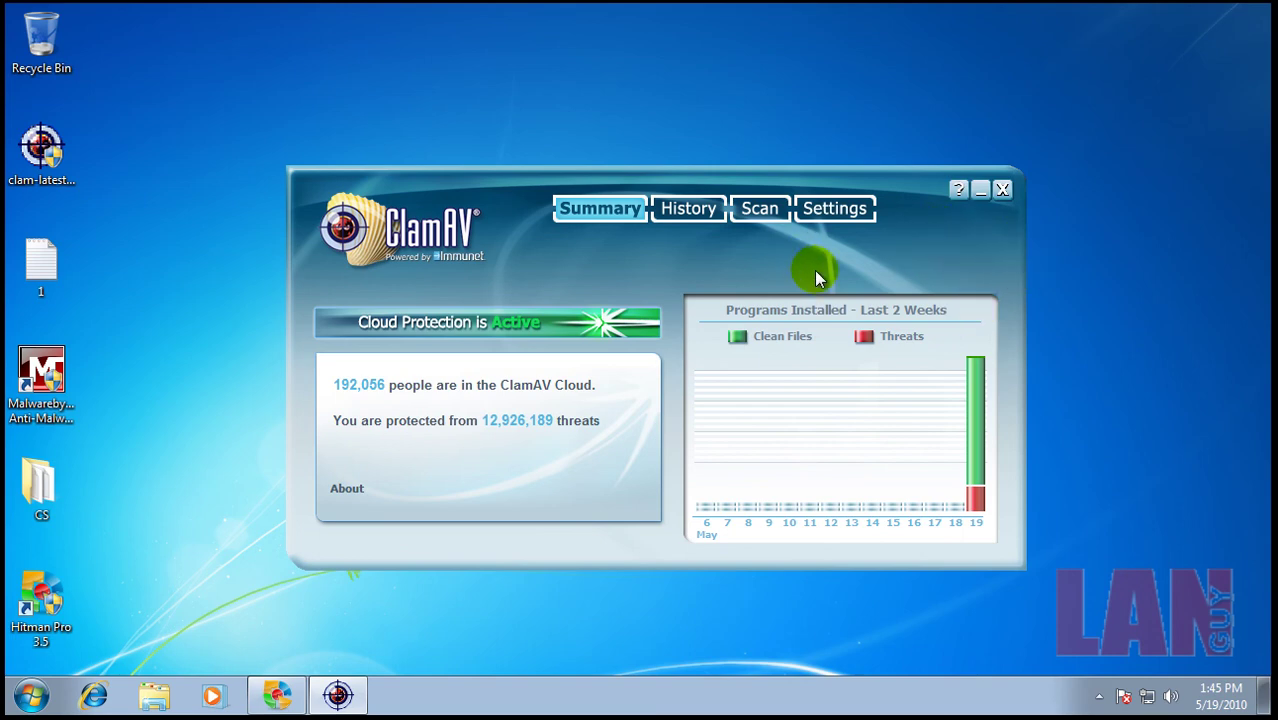